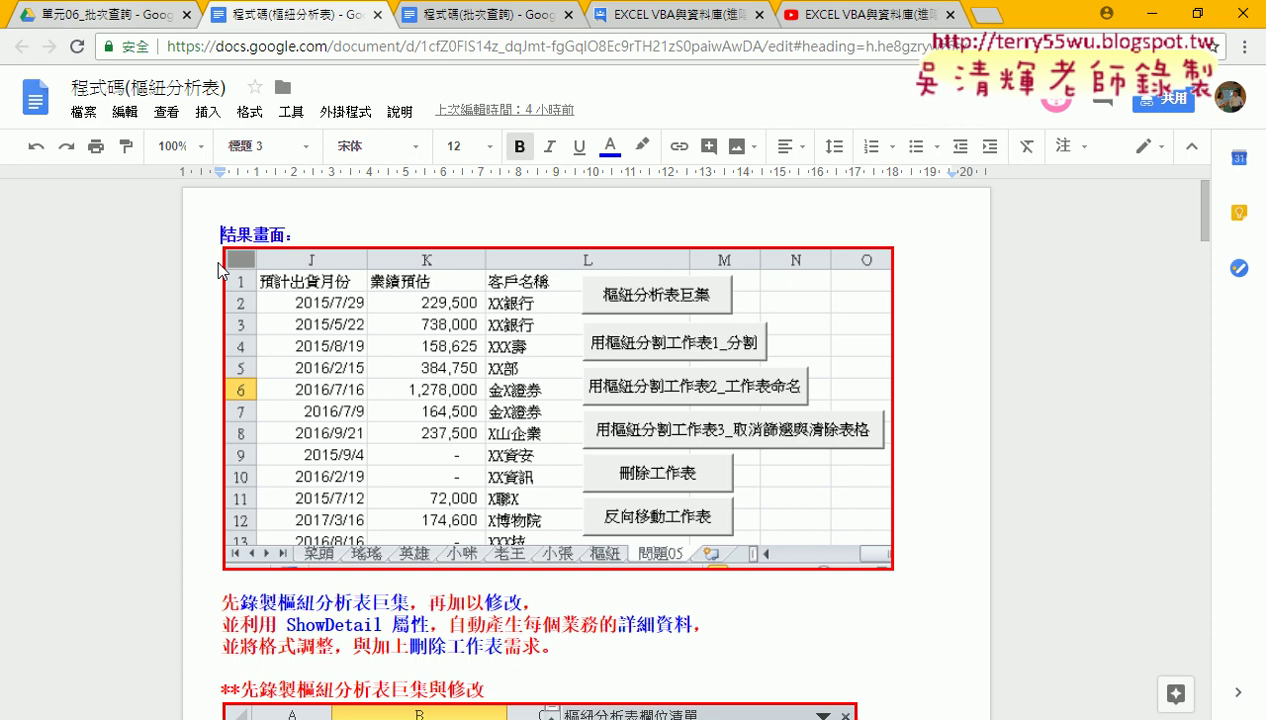
Step: Switch to the Google Drive folder 單元06_批次… that lists the lesson files
left_click(100, 15)
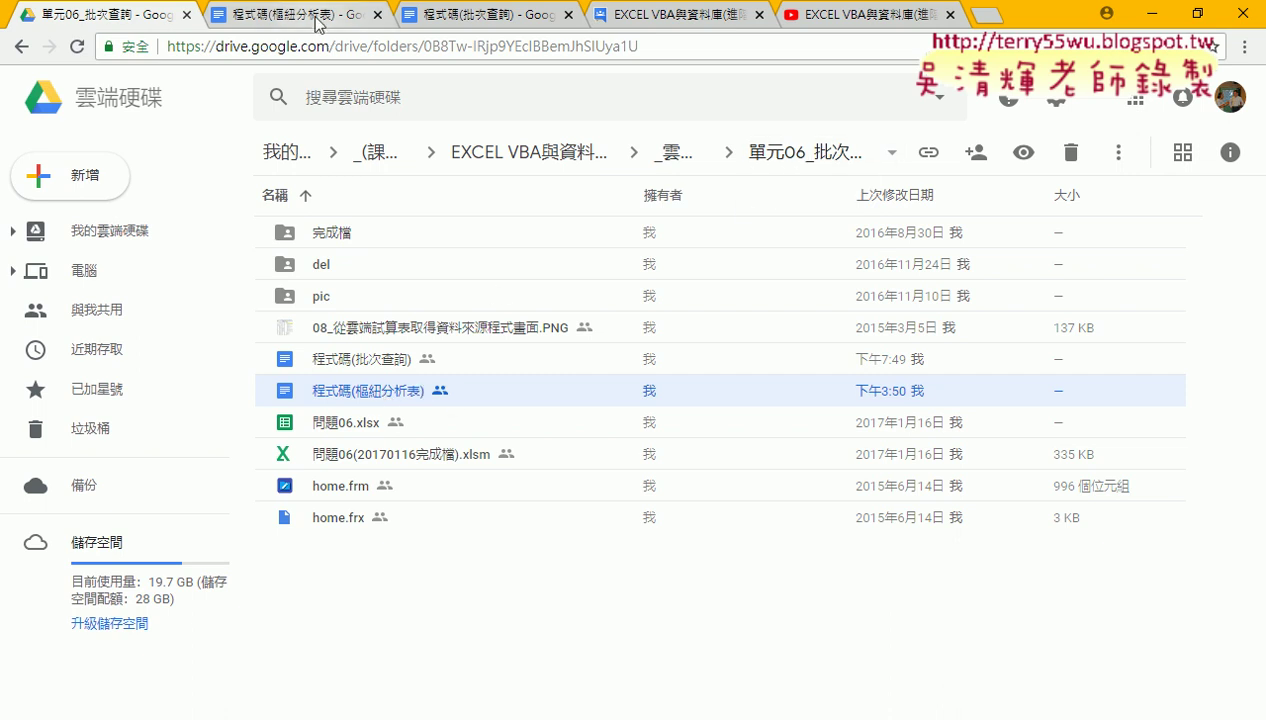
Step: From _雲端白板畫面, enter the 單元09_工作表相關 folder and open its 程式碼 document
left_click(680, 152)
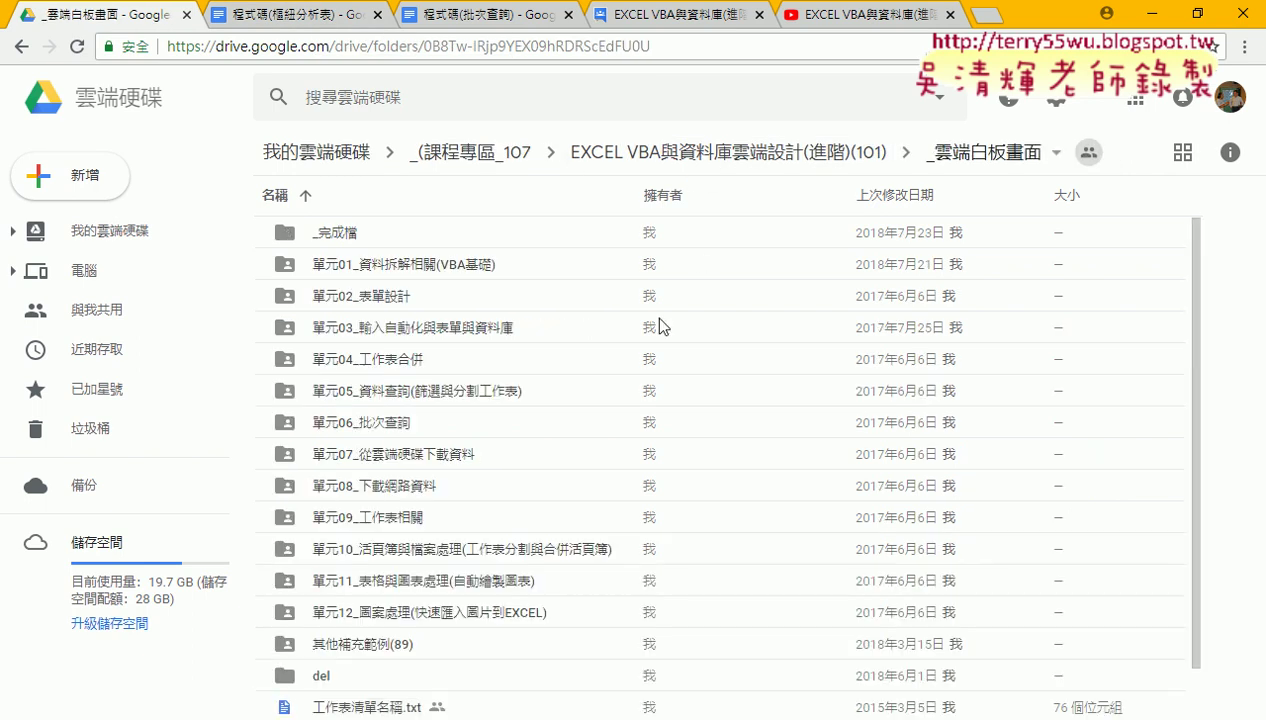
left_click(393, 522)
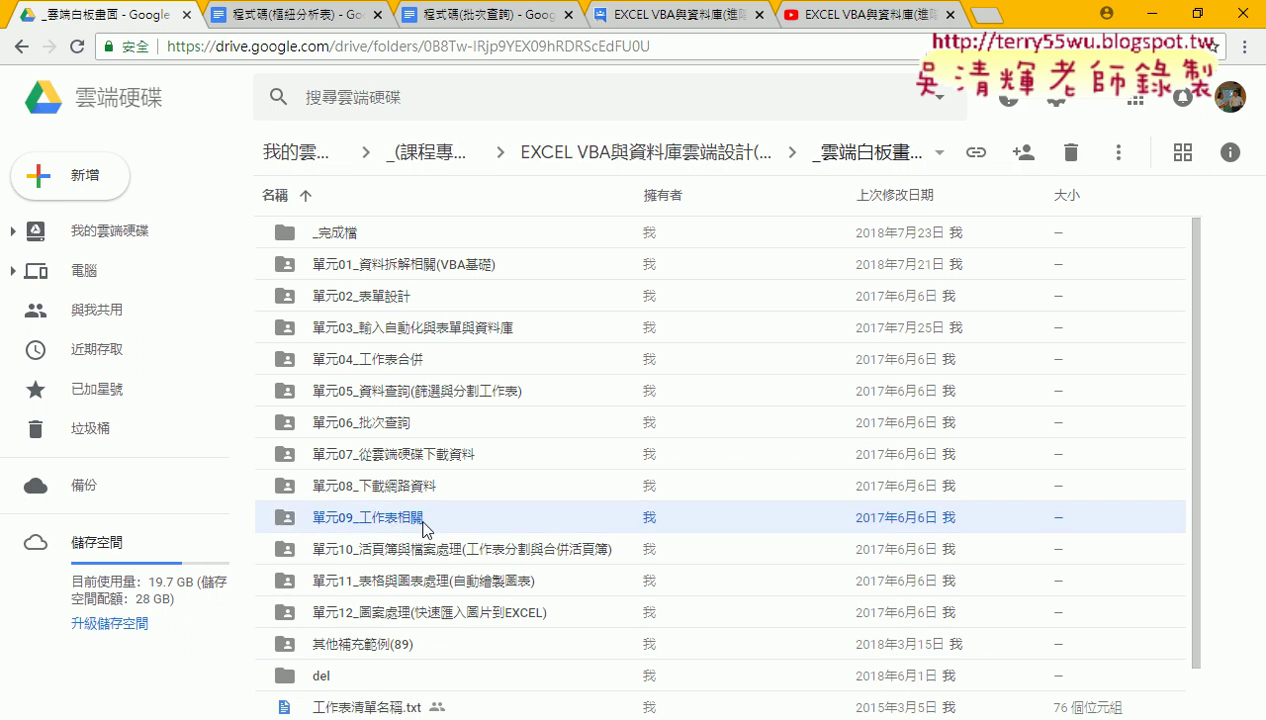
double_click(424, 527)
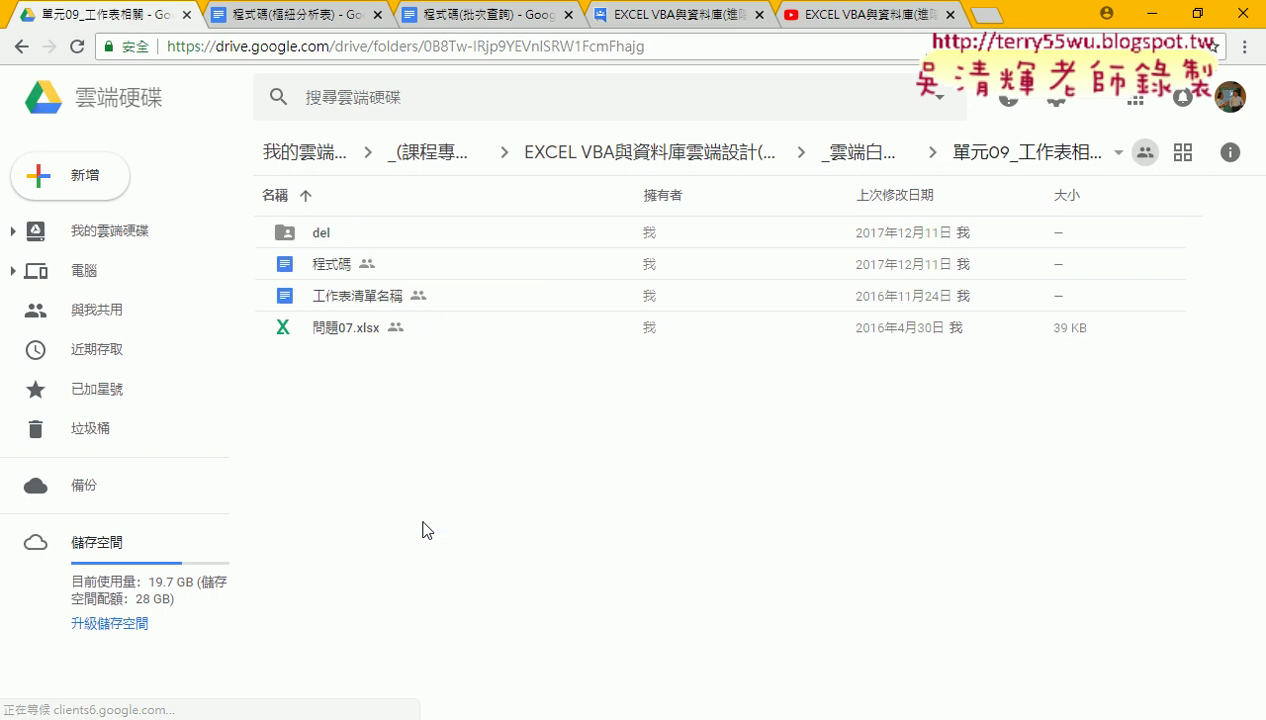
left_click(353, 270)
double_click(353, 270)
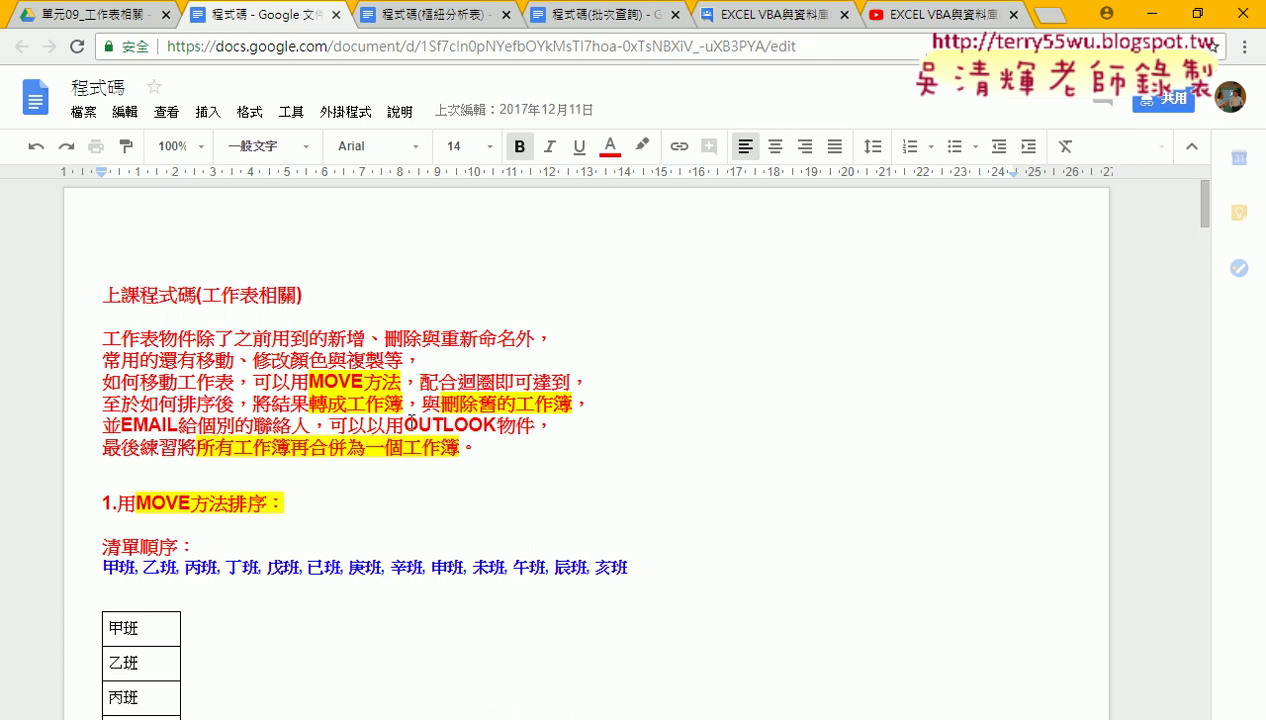
left_click_drag(404, 426, 553, 430)
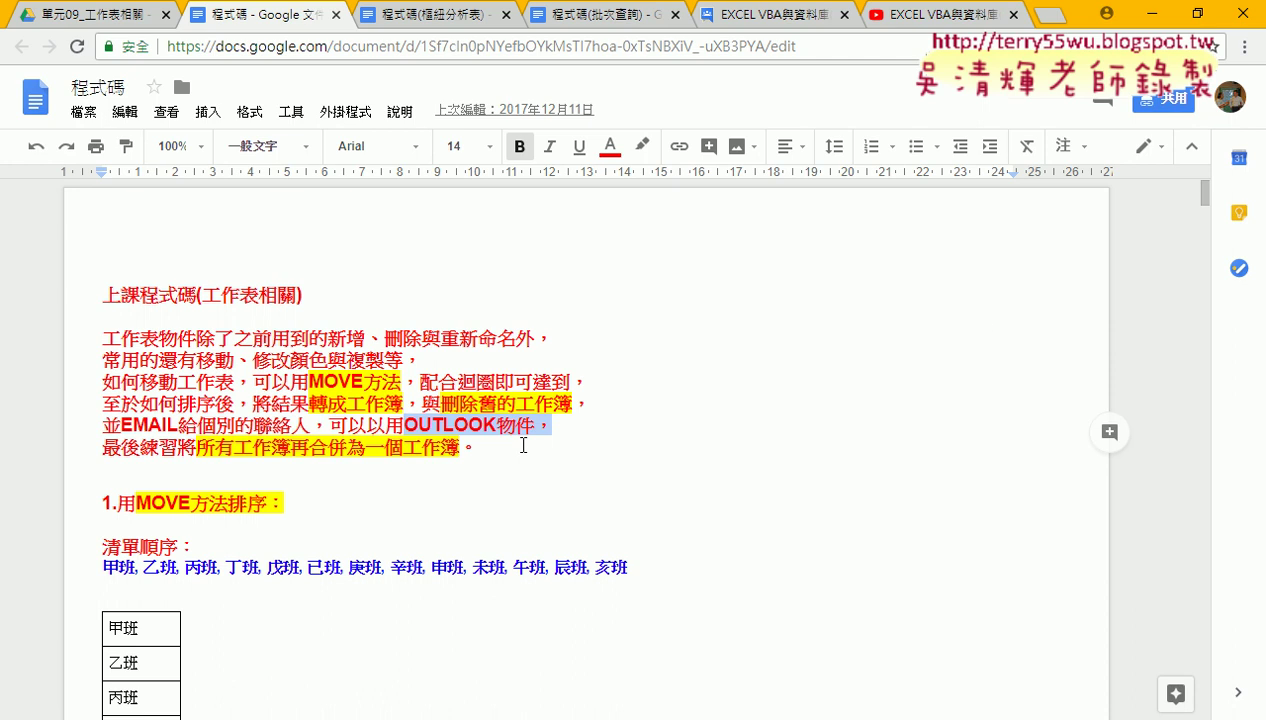
left_click_drag(203, 294, 257, 301)
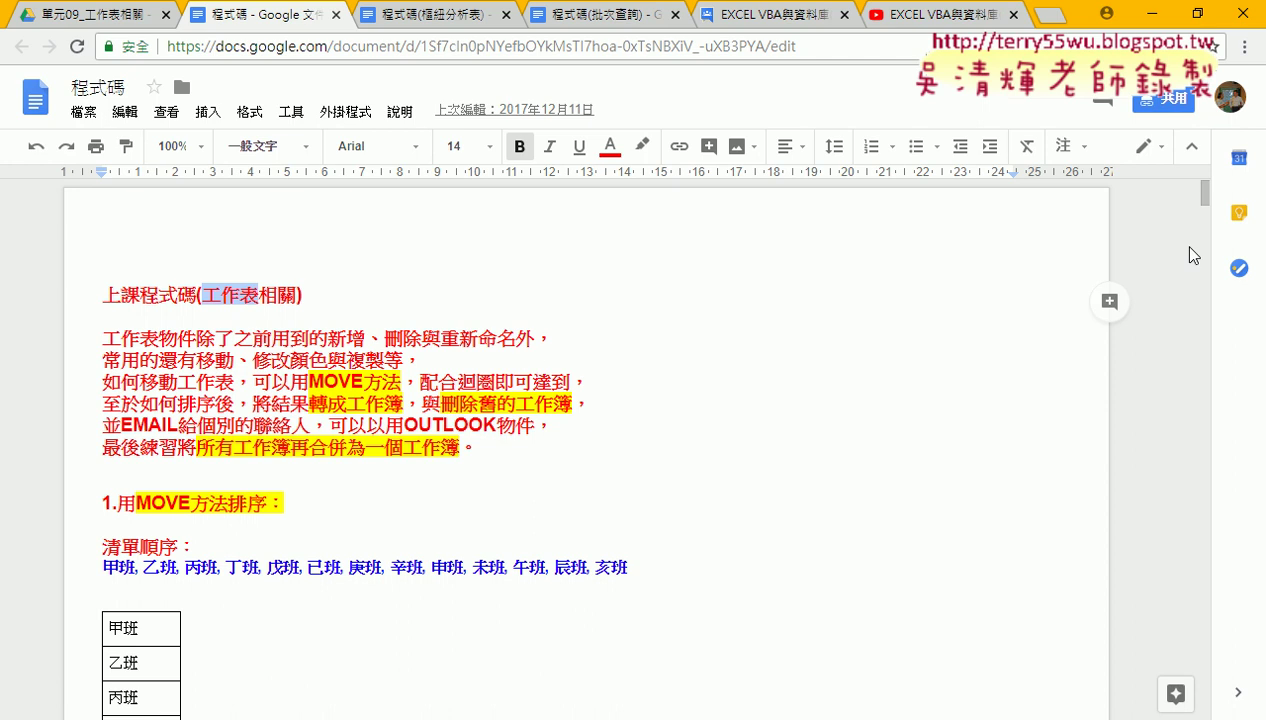
mouse_move(1205, 192)
left_click_drag(1204, 200, 1208, 210)
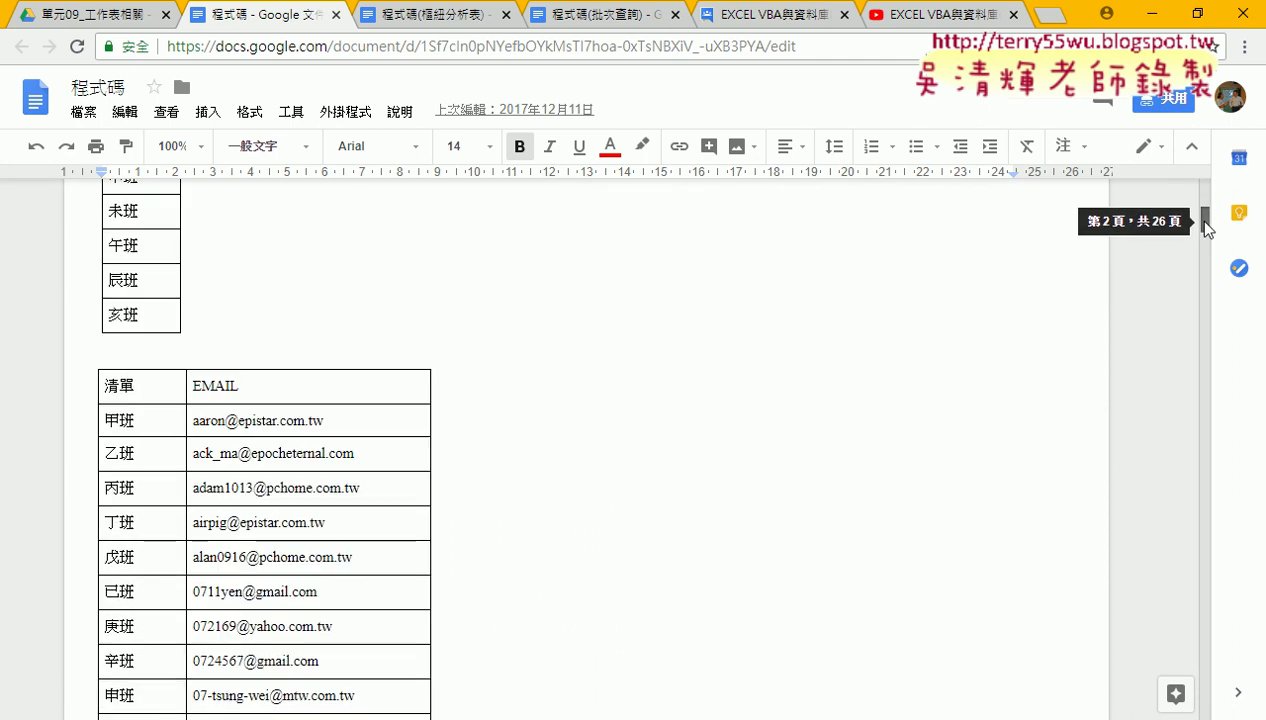
scroll(1210, 212, "down", 1)
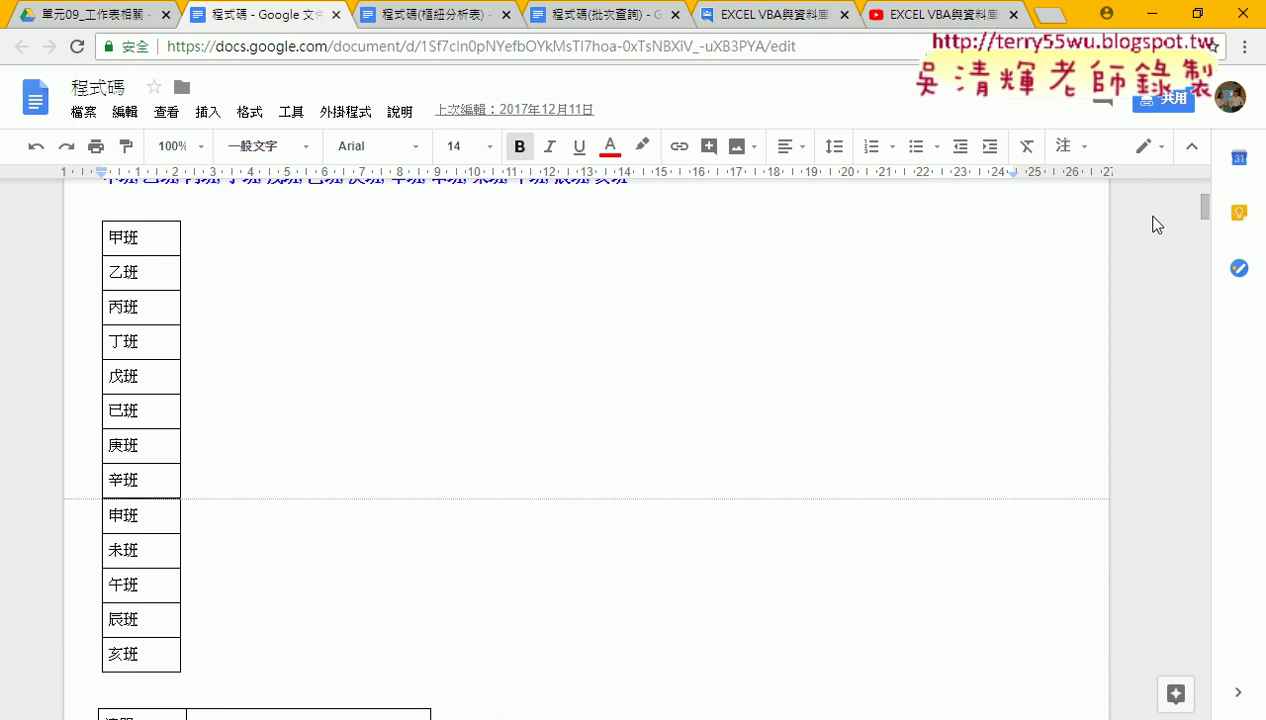
scroll(1207, 219, "down", 1)
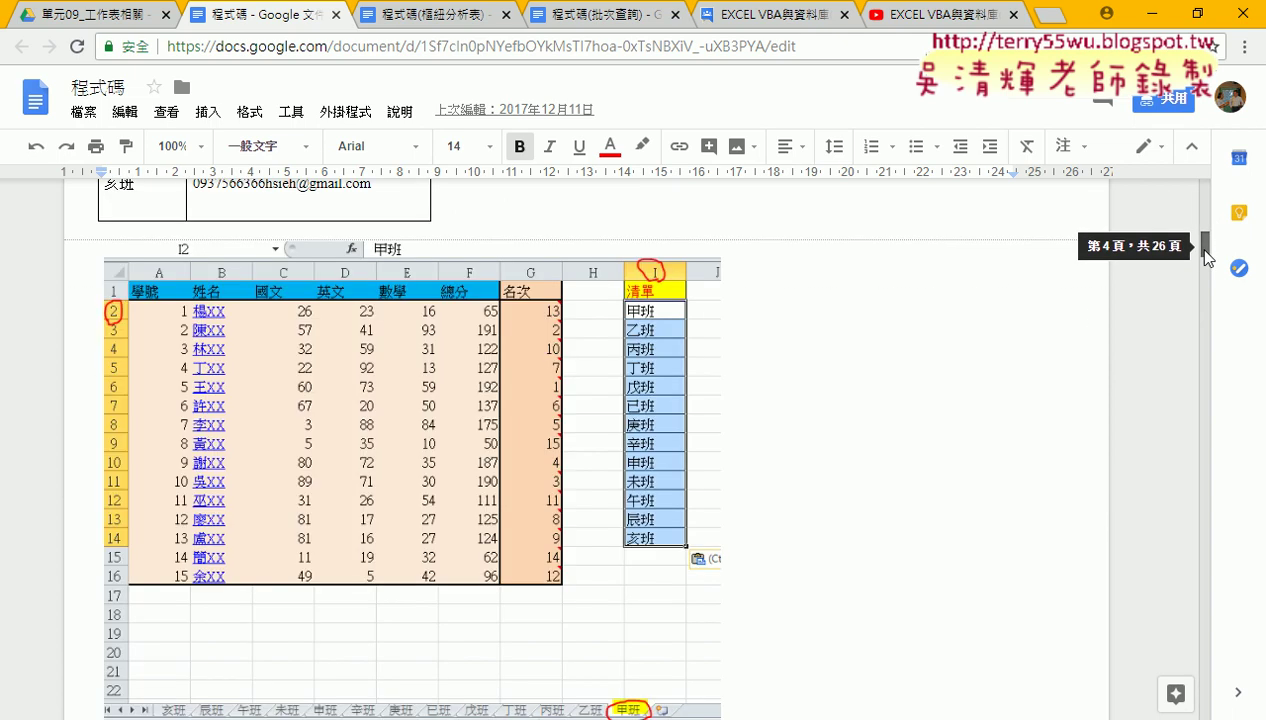
left_click_drag(1207, 219, 1195, 310)
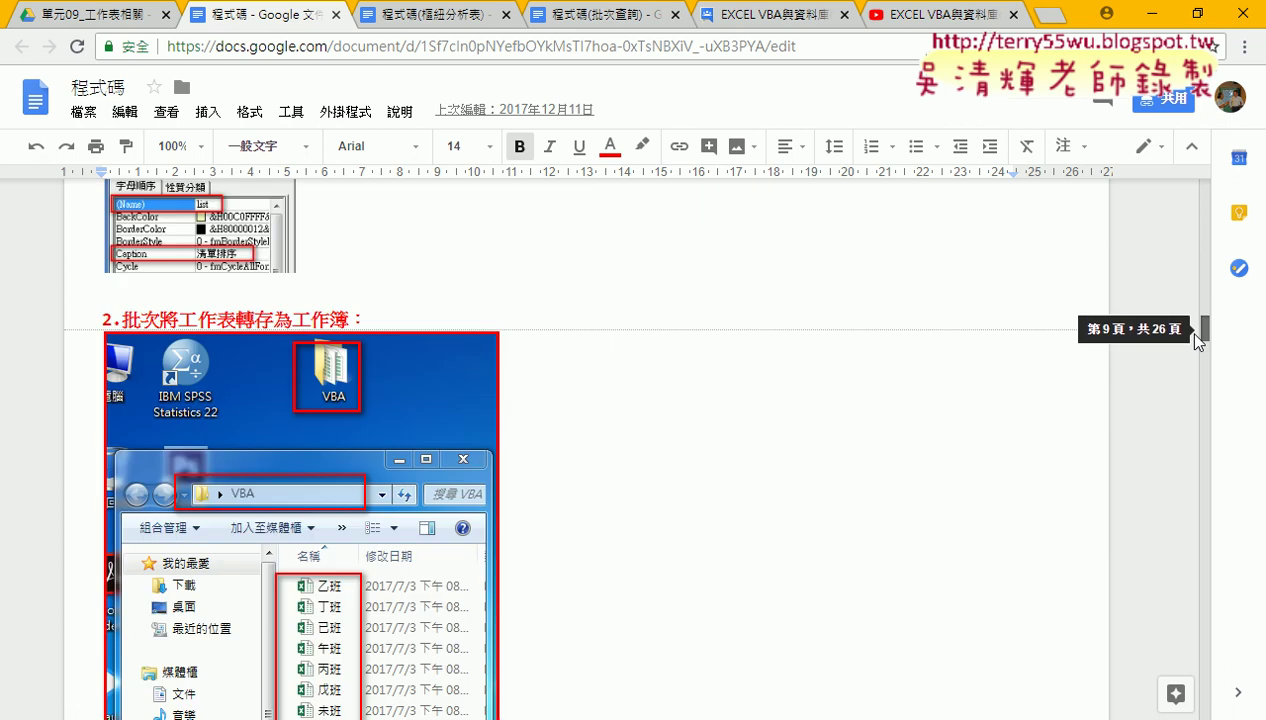
mouse_move(1195, 310)
left_mouse_down()
mouse_move(1186, 416)
mouse_move(1158, 449)
left_mouse_up()
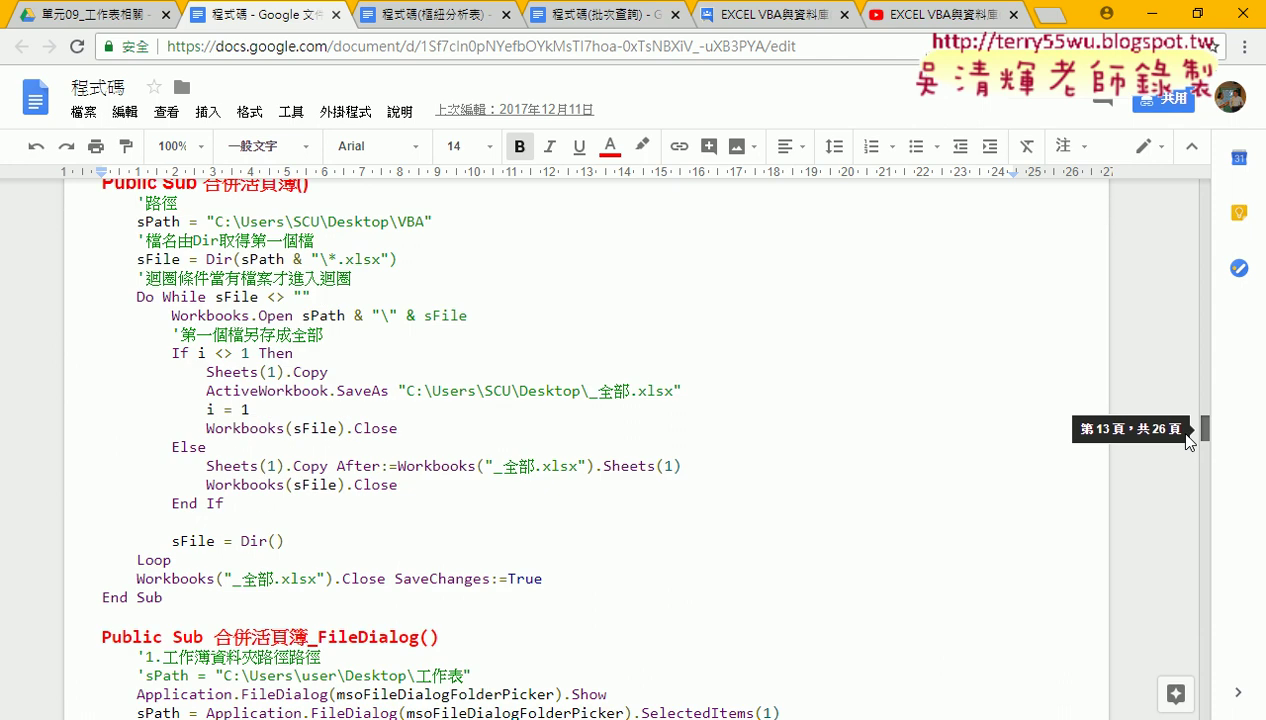
scroll(790, 393, "down", 3)
scroll(790, 393, "down", 5)
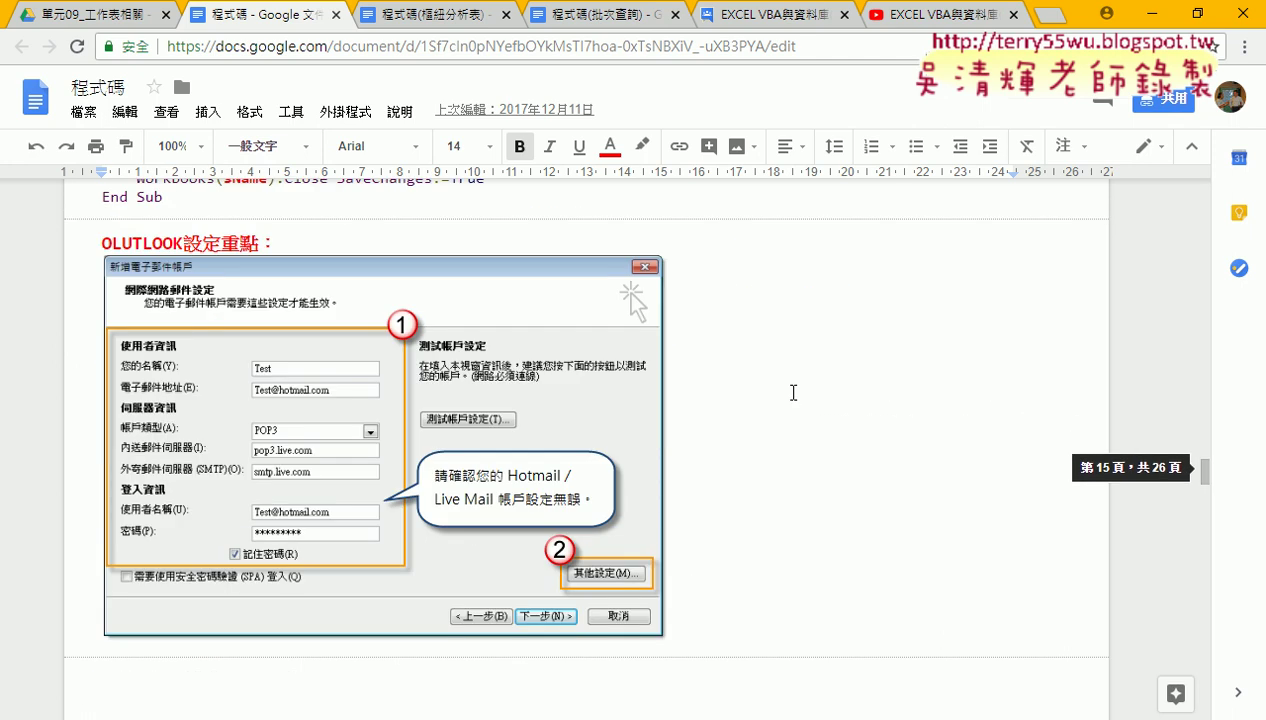
scroll(790, 393, "up", 1)
left_click_drag(102, 222, 313, 232)
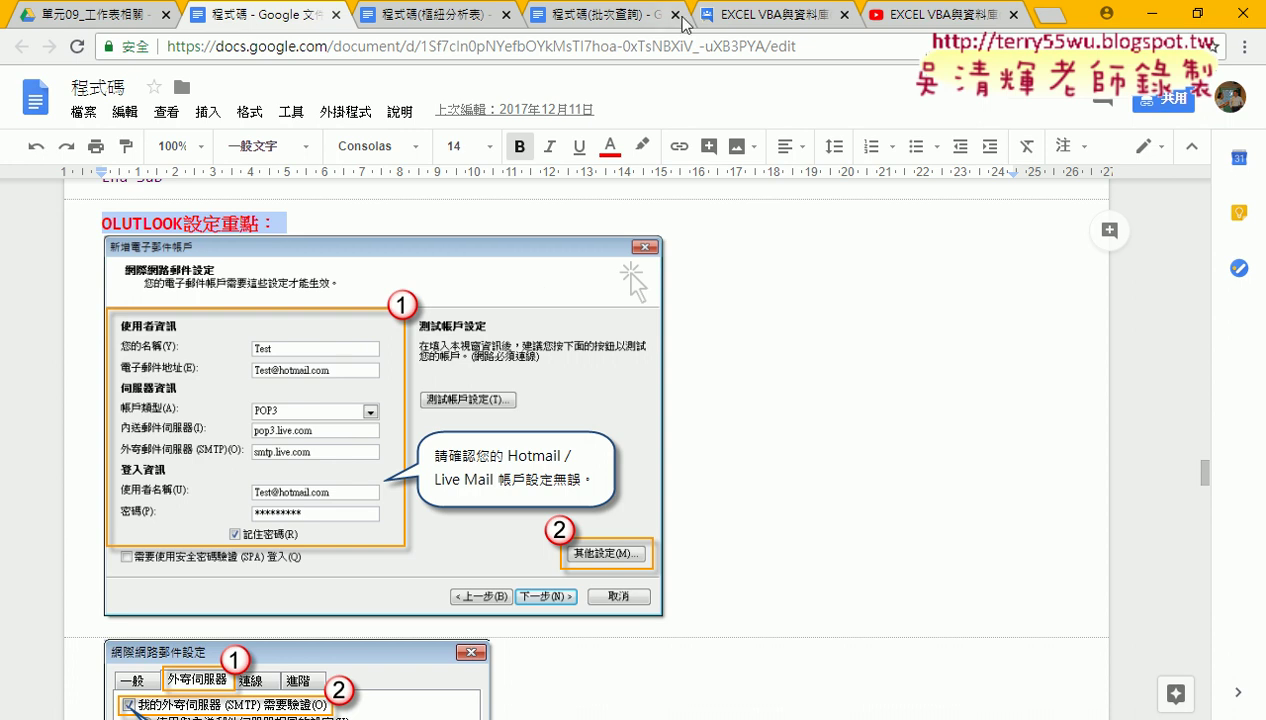
Step: Bring up the 程式碼(批次查詢) document around its 5. 共用程序與傳遞參數 section
left_click(609, 20)
scroll(702, 343, "up", 2)
scroll(702, 343, "up", 3)
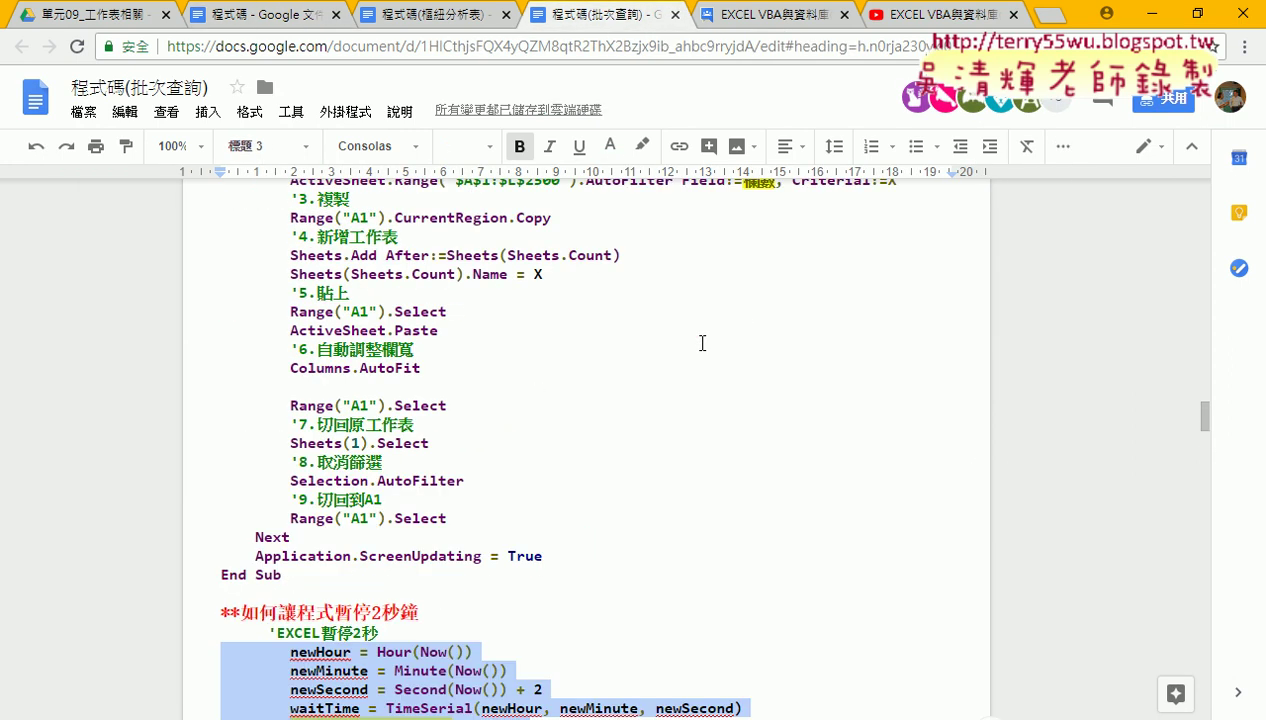
scroll(702, 343, "up", 3)
left_click(222, 332)
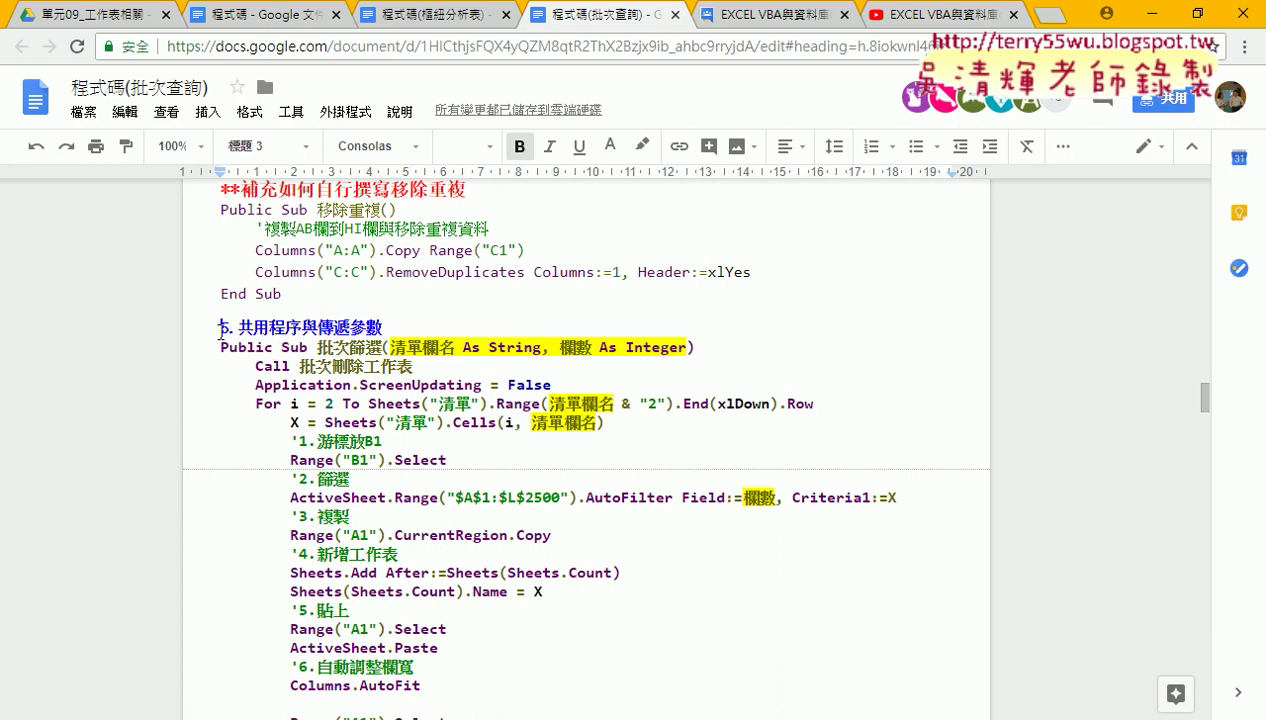
scroll(222, 332, "down", 4)
scroll(460, 365, "down", 3)
Step: Highlight the 如何讓程式暫停2秒鐘 heading, its code block, and the 2-second value
left_click(315, 337)
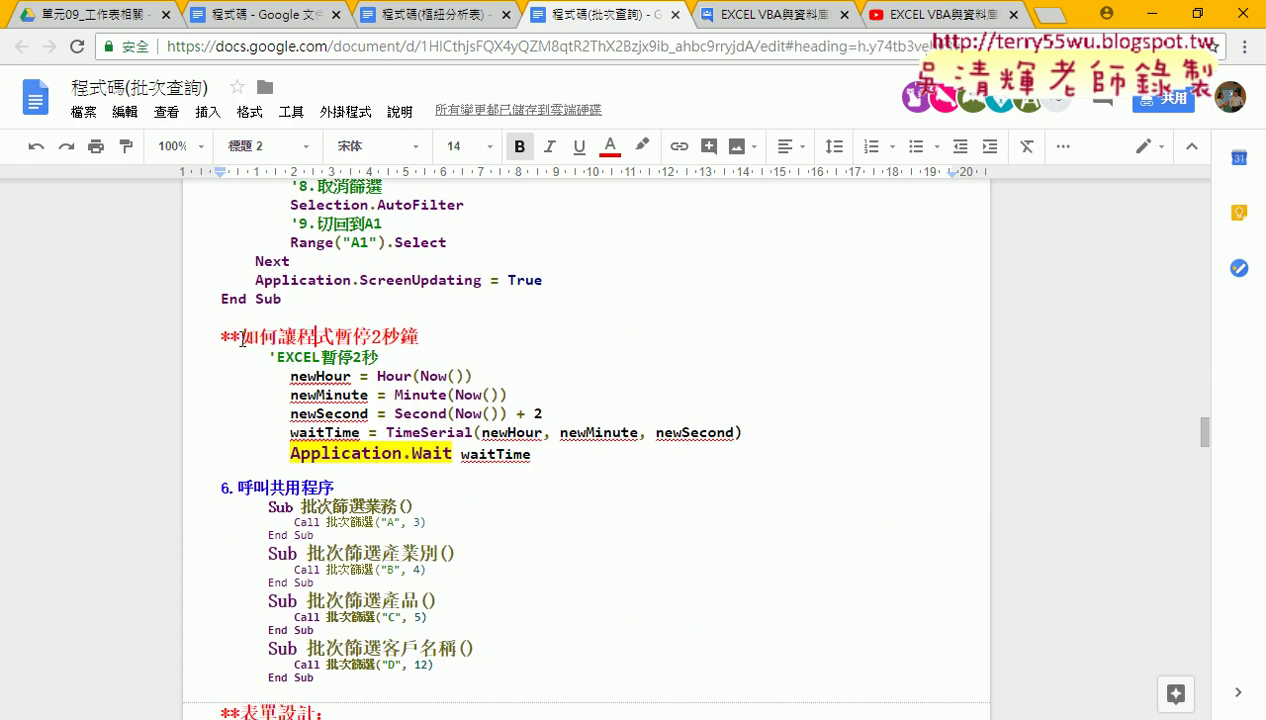
left_click_drag(222, 338, 451, 340)
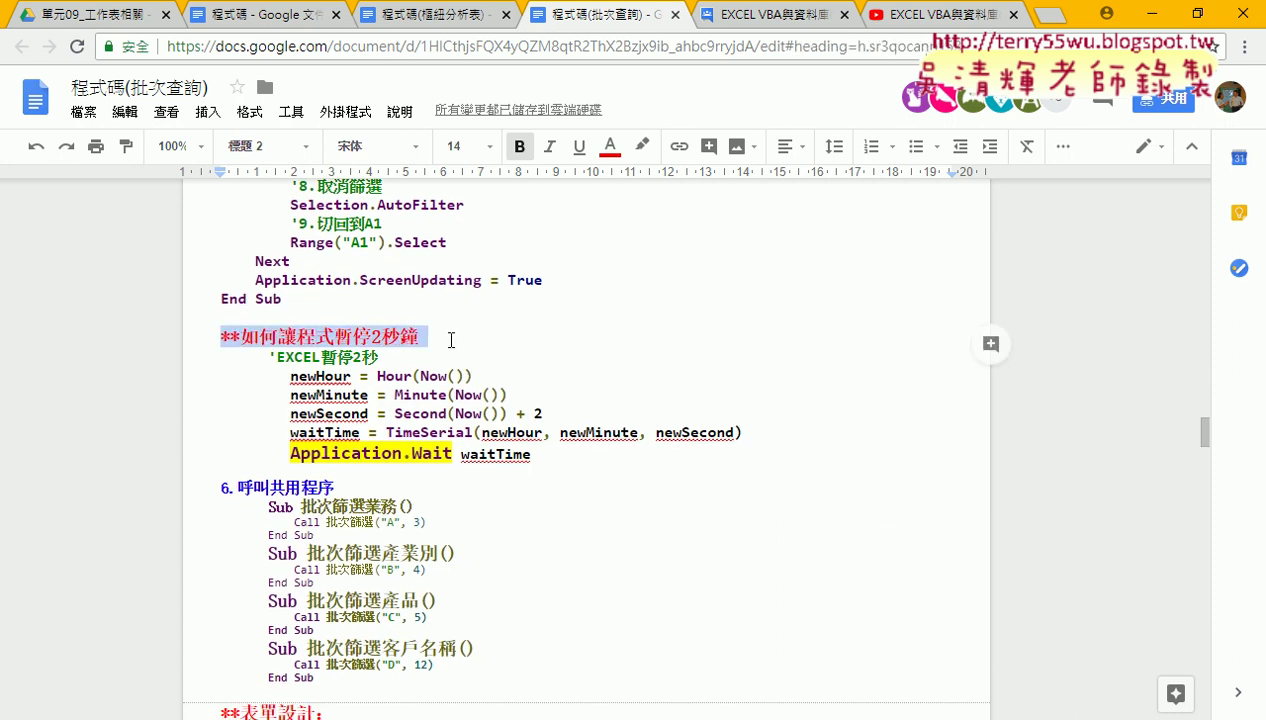
left_click_drag(530, 453, 222, 379)
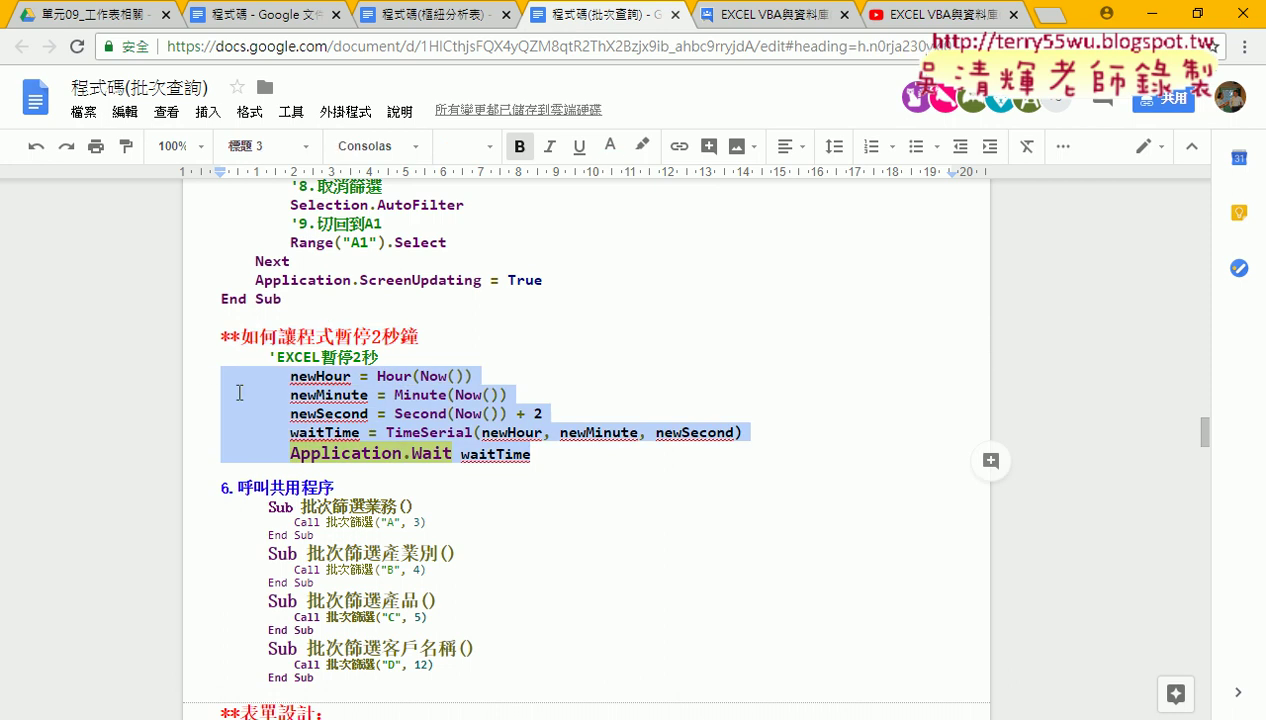
double_click(535, 413)
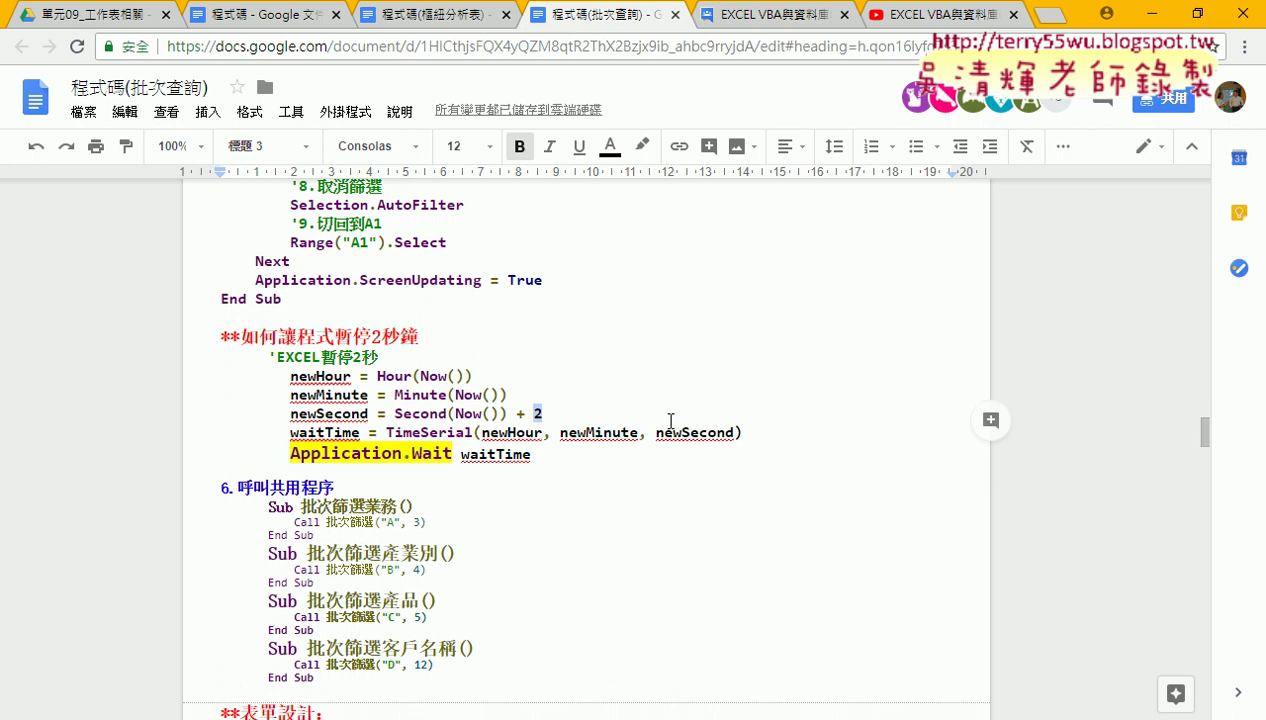
left_click(550, 416)
left_click_drag(550, 416, 508, 413)
left_click(545, 413)
type("0")
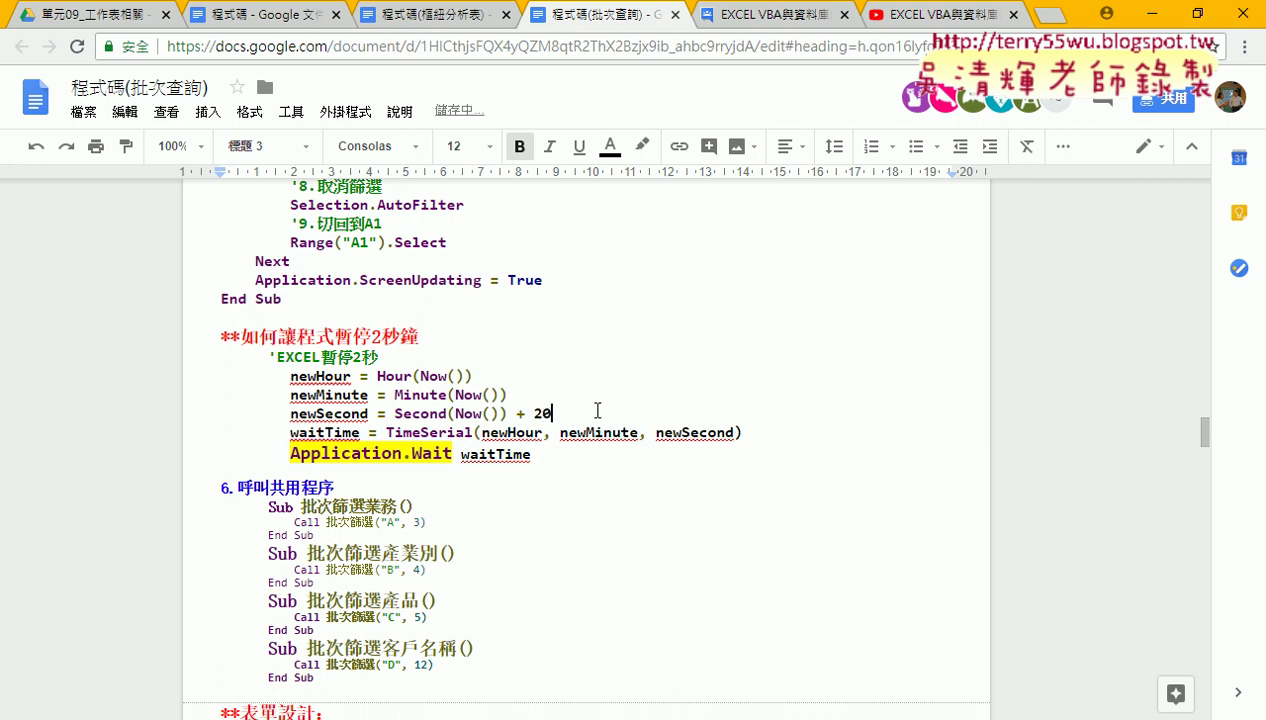
key("BackSpace")
left_click(585, 394)
key("Delete")
type("+2")
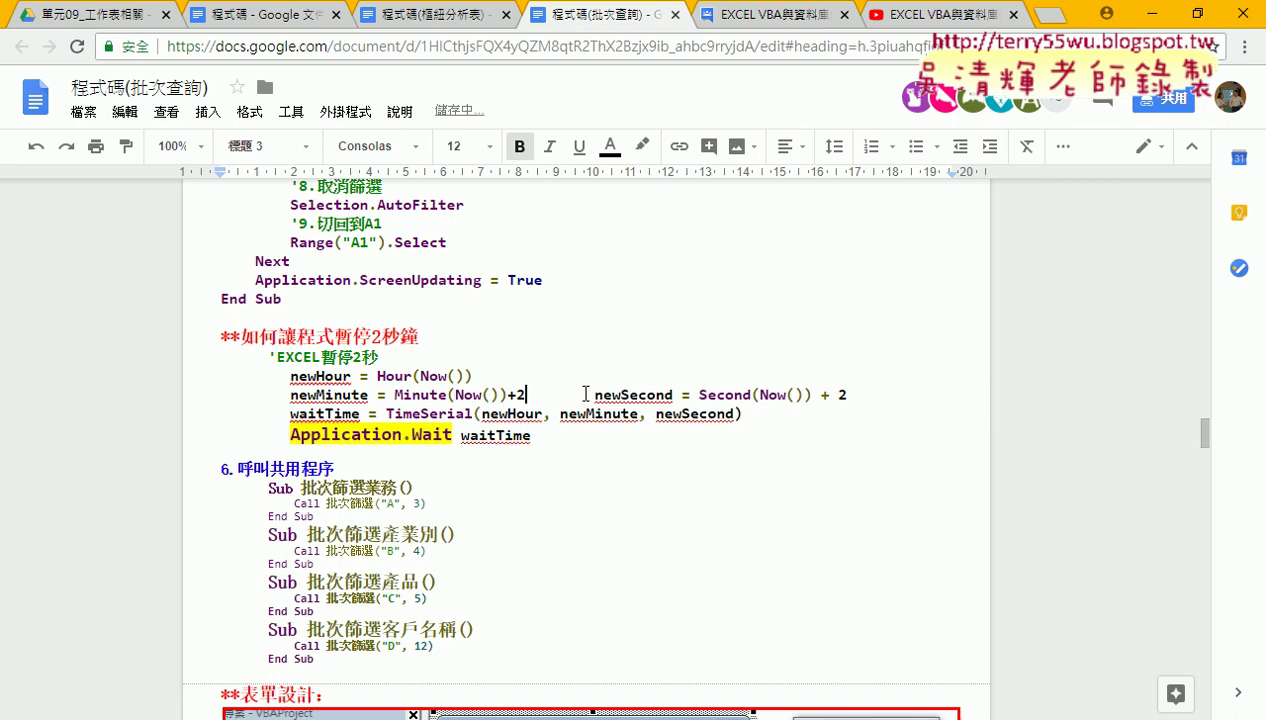
key("BackSpace")
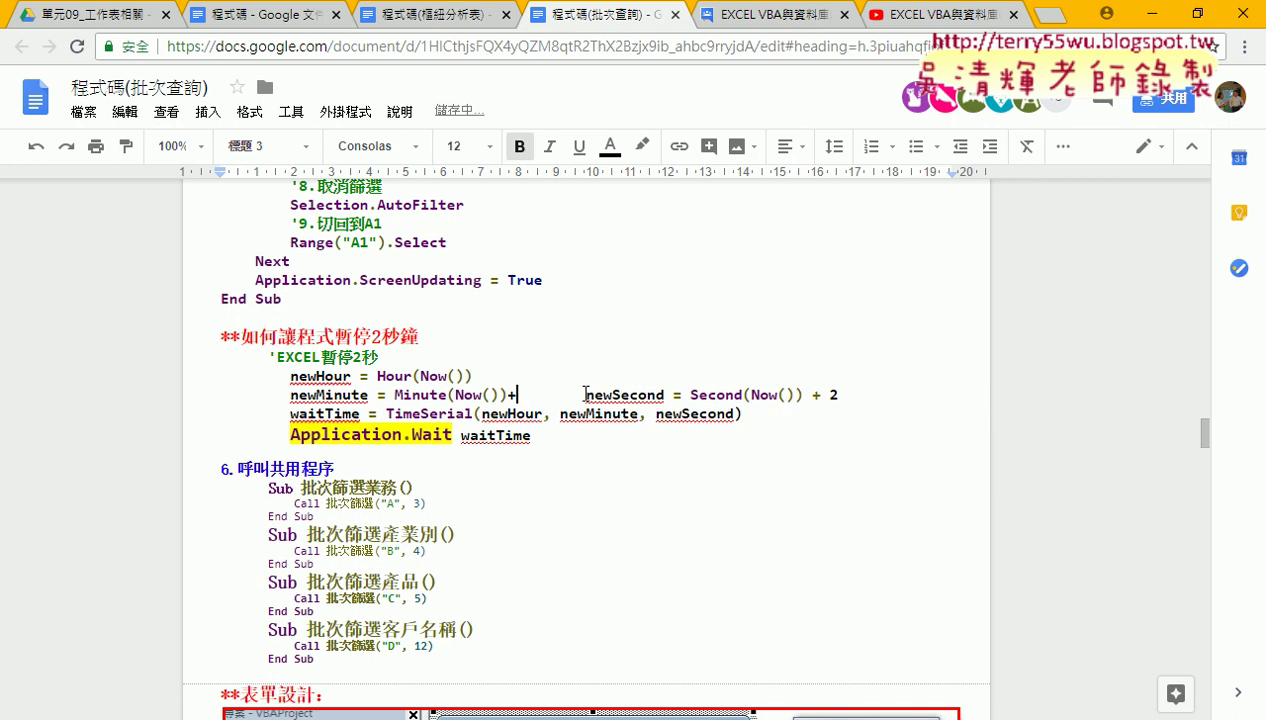
key("ctrl+z")
key("ctrl+z")
key("ctrl+z")
type("0")
key("BackSpace")
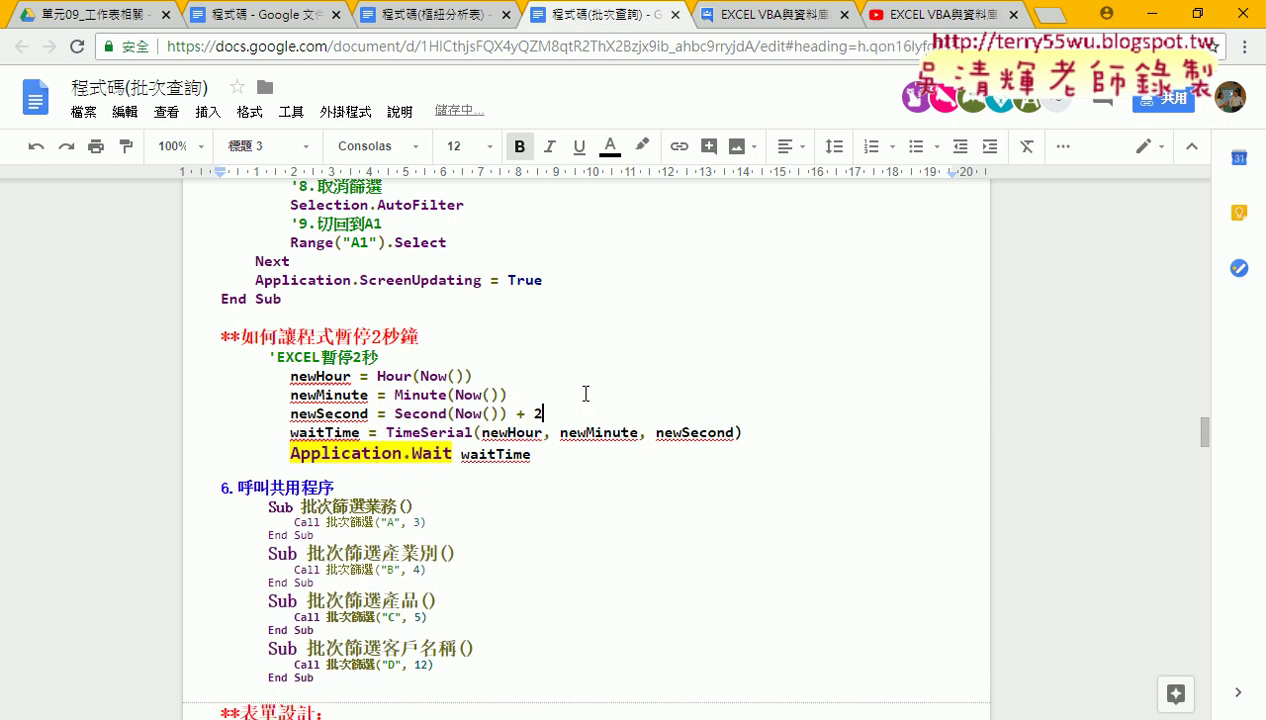
key("Up")
type("+2")
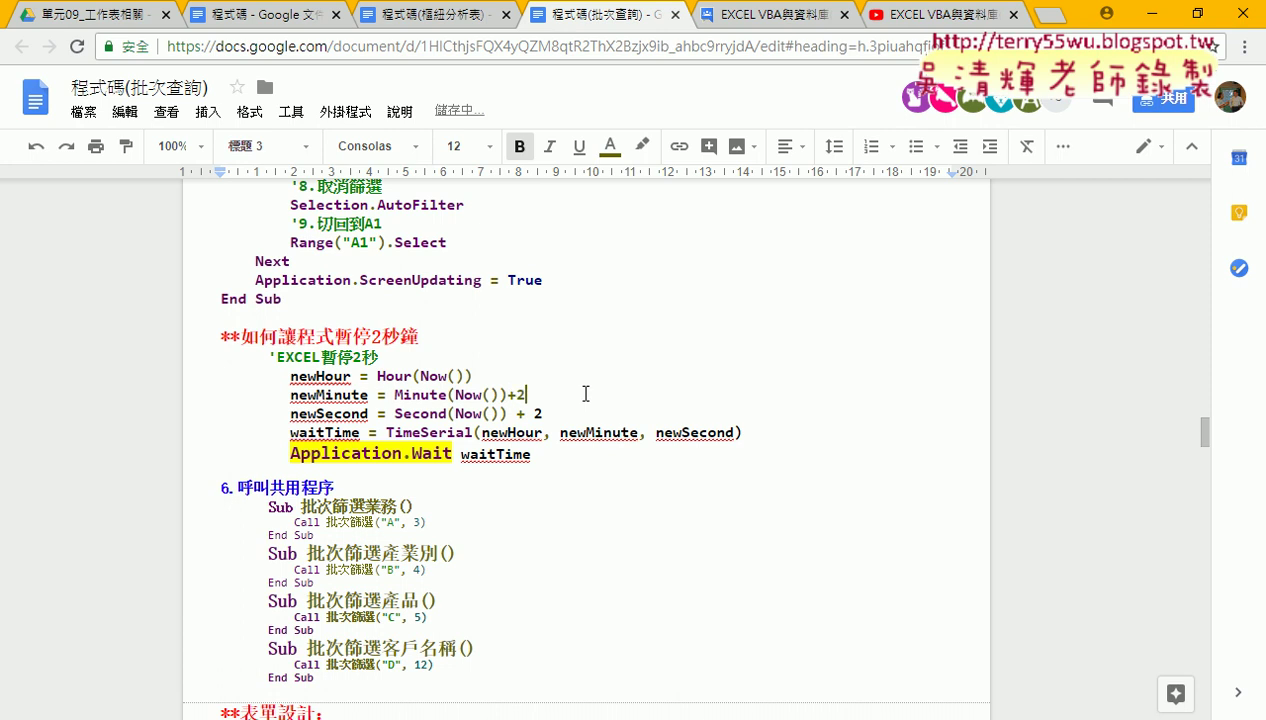
left_click_drag(543, 413, 515, 413)
key("BackSpace")
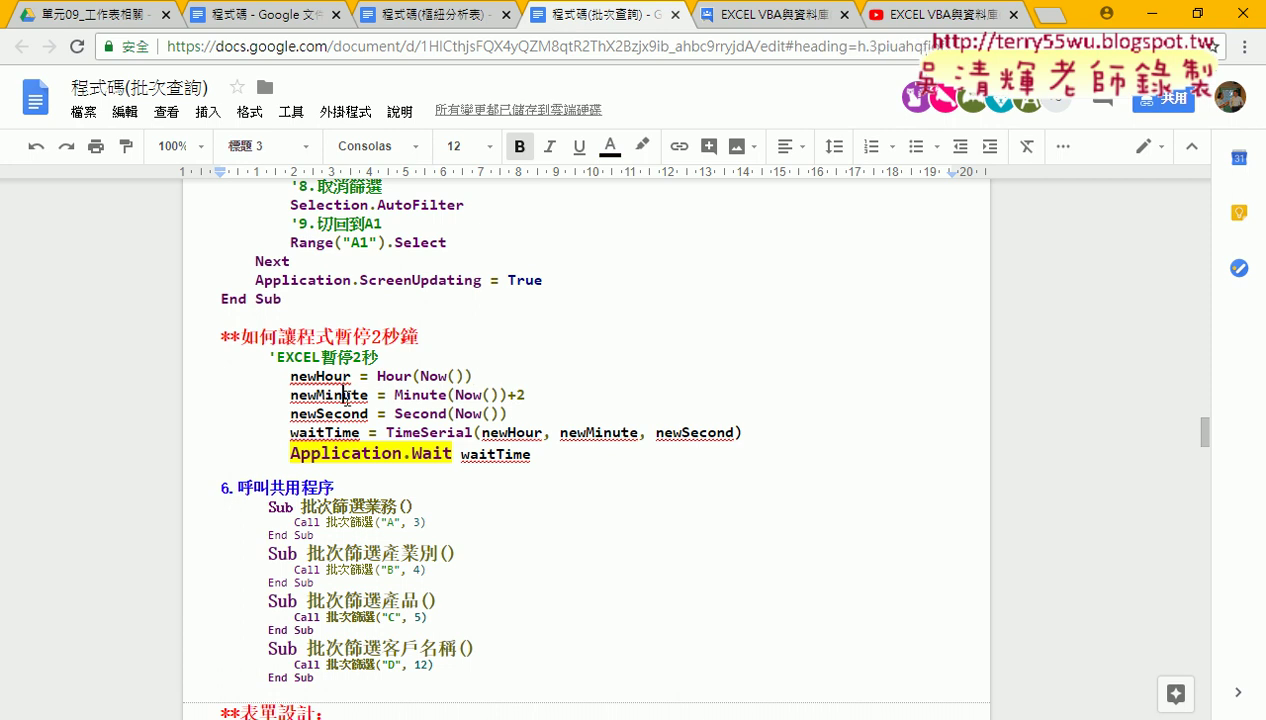
left_click(338, 413)
left_click_drag(745, 432, 381, 432)
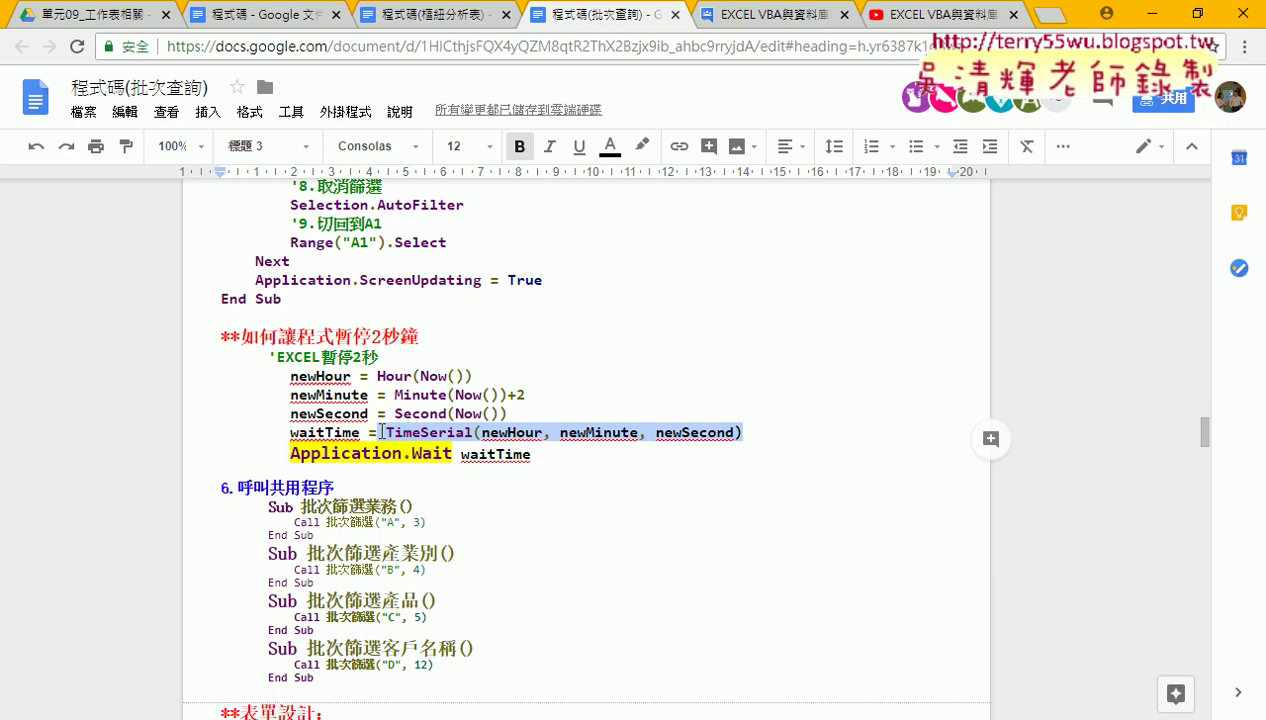
left_click_drag(381, 432, 377, 432)
left_click_drag(529, 454, 294, 448)
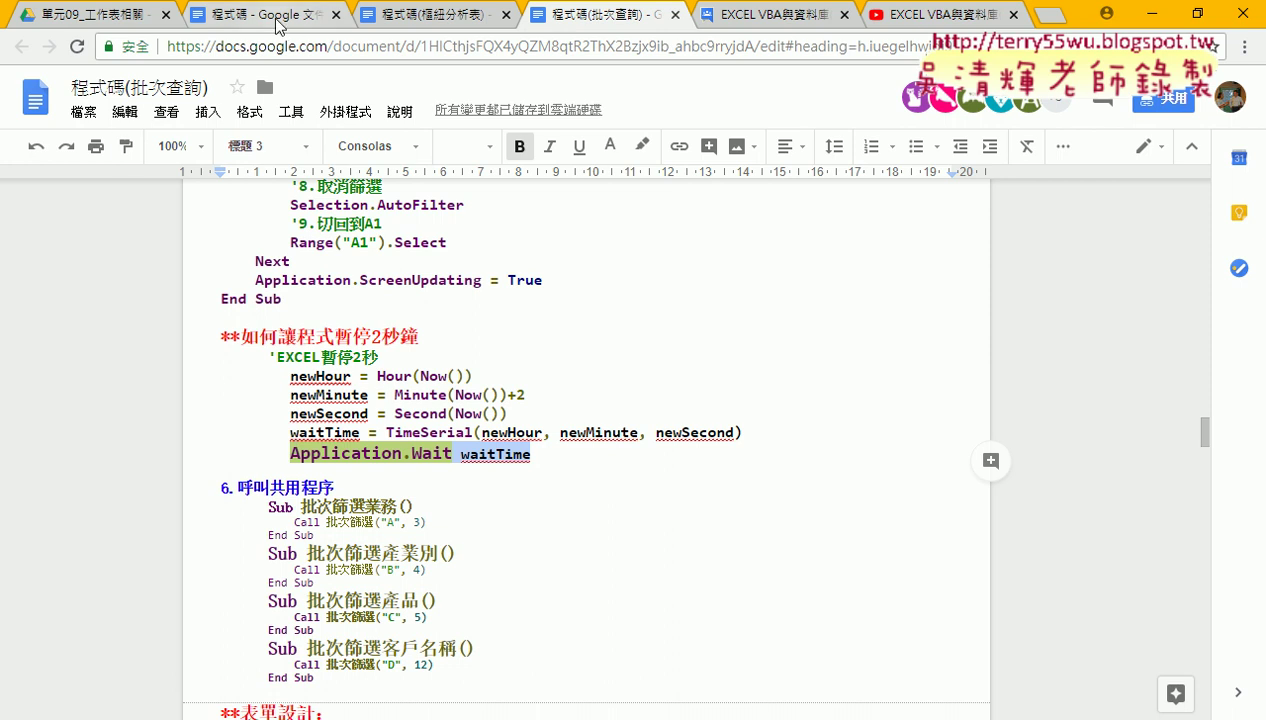
Step: Show the 程式碼 document at the screenshot setting SMTP port 587 with TLS
left_click(278, 27)
scroll(692, 418, "down", 1)
scroll(709, 432, "down", 2)
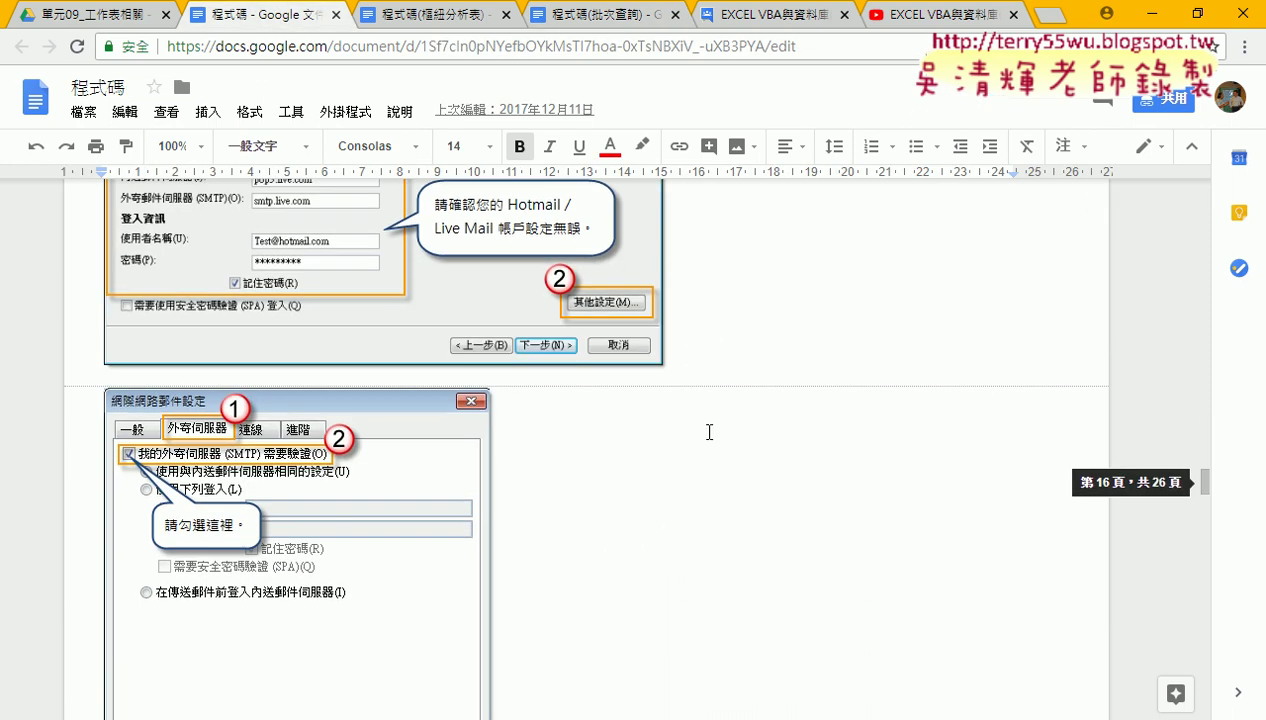
scroll(703, 432, "down", 1)
scroll(625, 439, "down", 2)
scroll(625, 439, "down", 1)
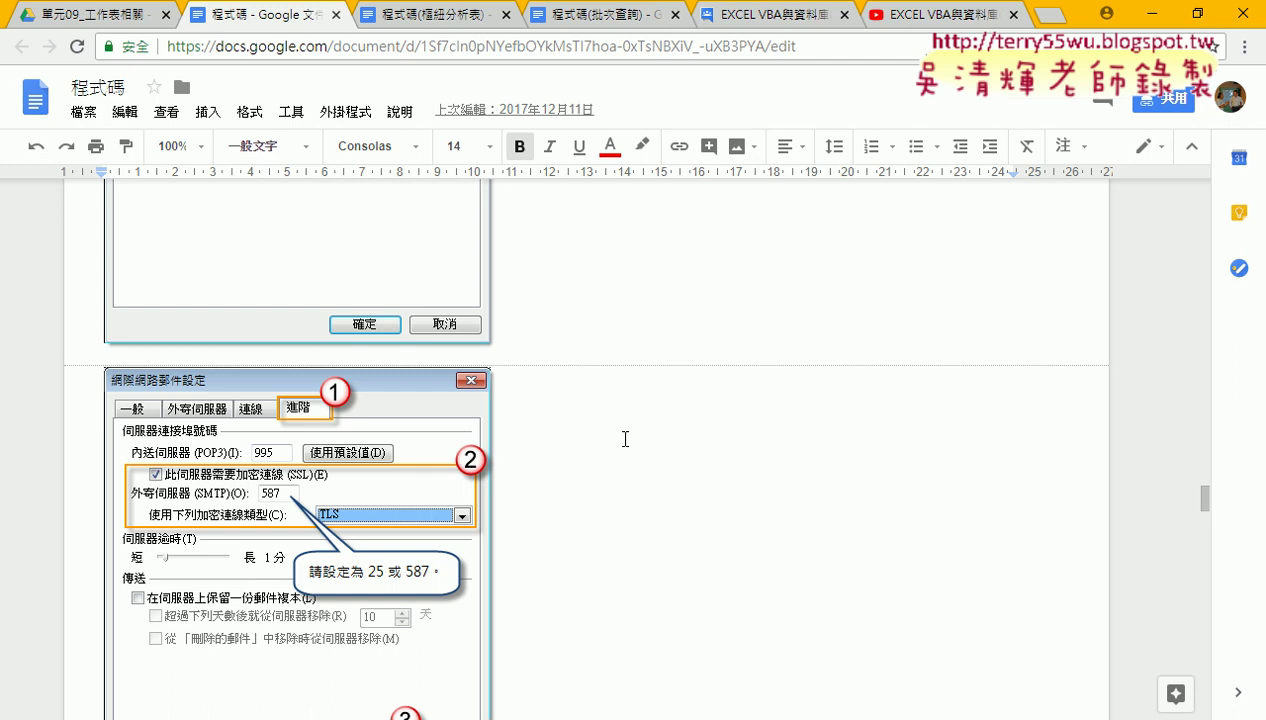
Step: Close the 程式碼 document, leaving the 程式碼(樞紐分析表) 結果畫面 screenshot in view
scroll(492, 260, "down", 3)
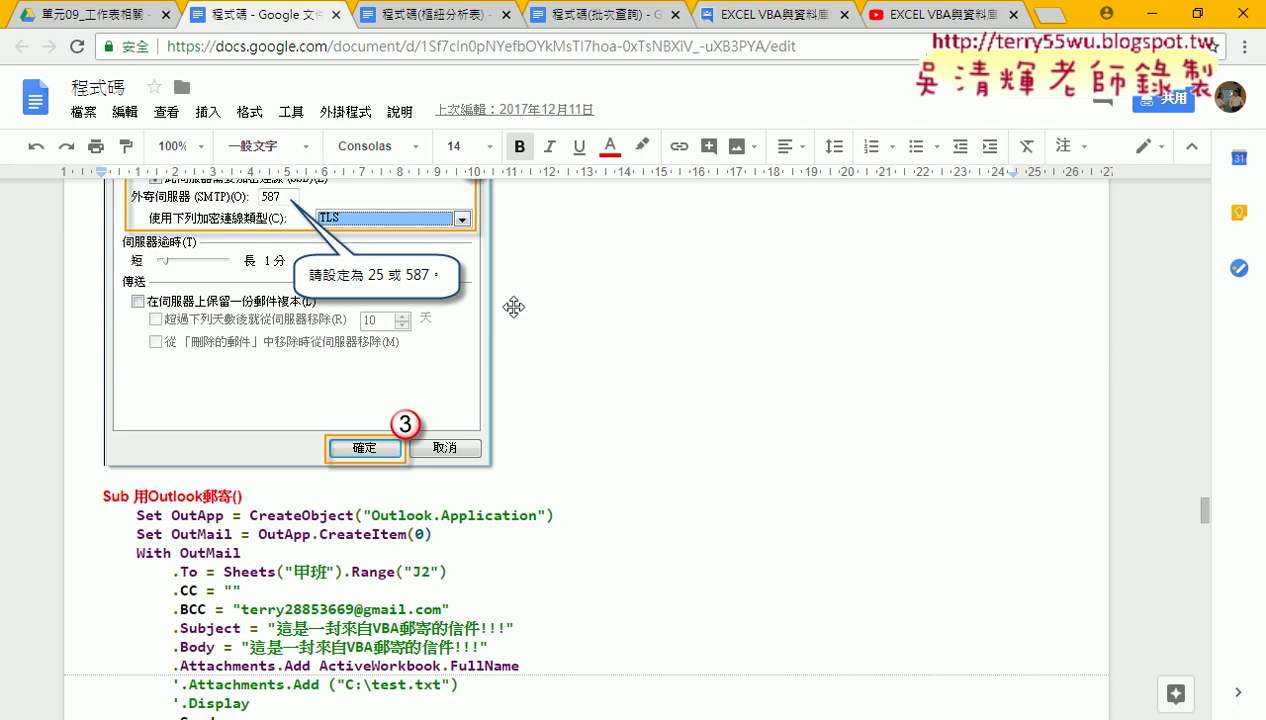
left_click(336, 15)
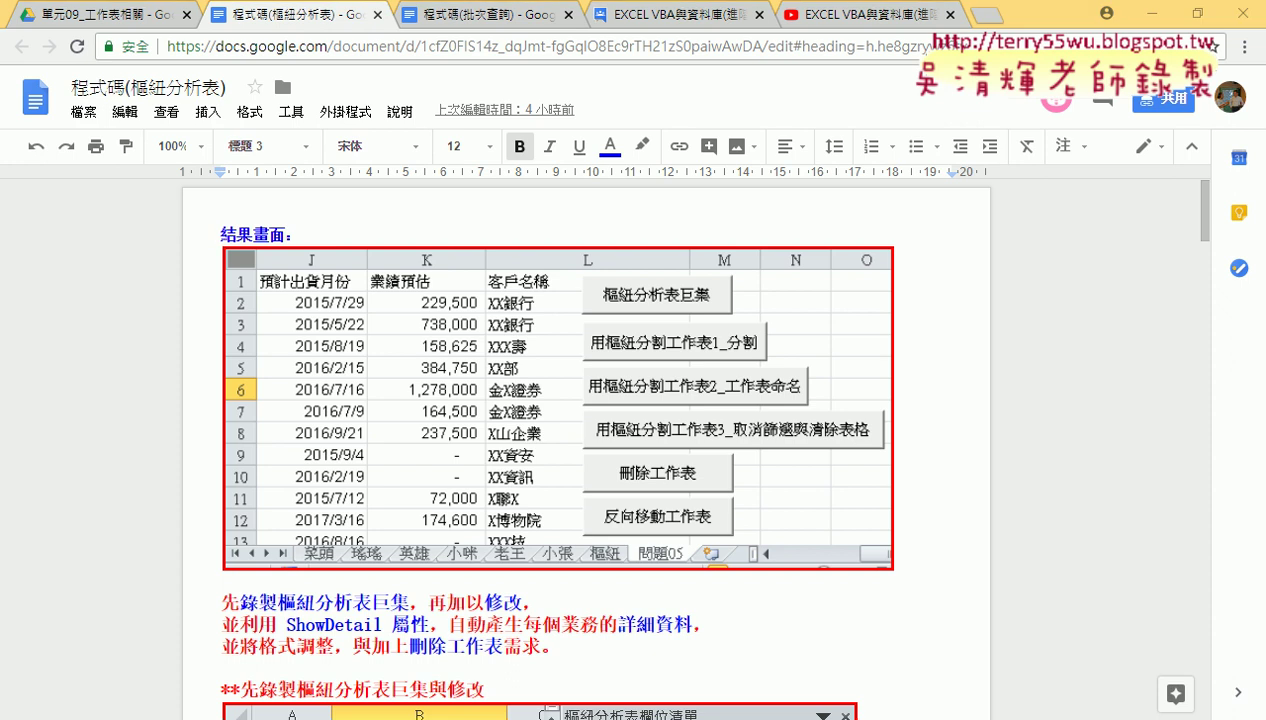
Step: Switch to the Excel workbook 問題05(樞紐分析表)OK with its macro buttons
left_click(330, 615)
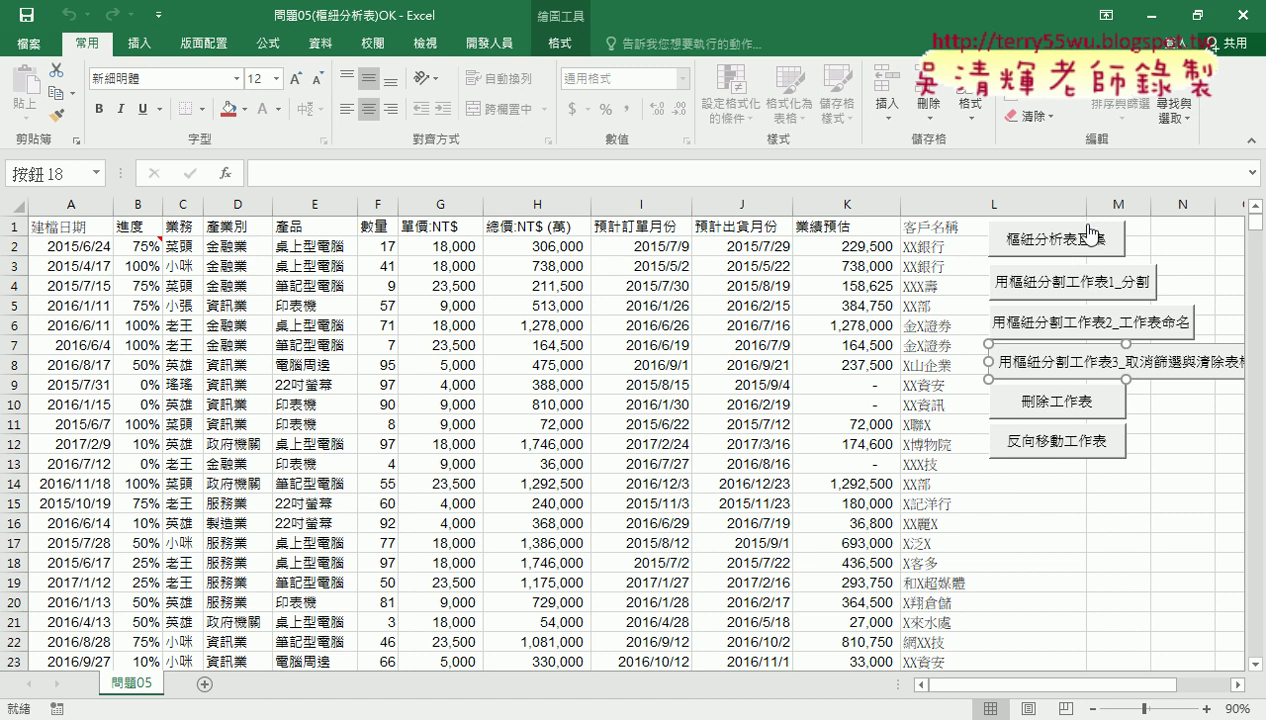
Step: Run the 樞紐分析表巨集 button to create a 樞紐 sheet summing 總價 by 業務
left_click(139, 43)
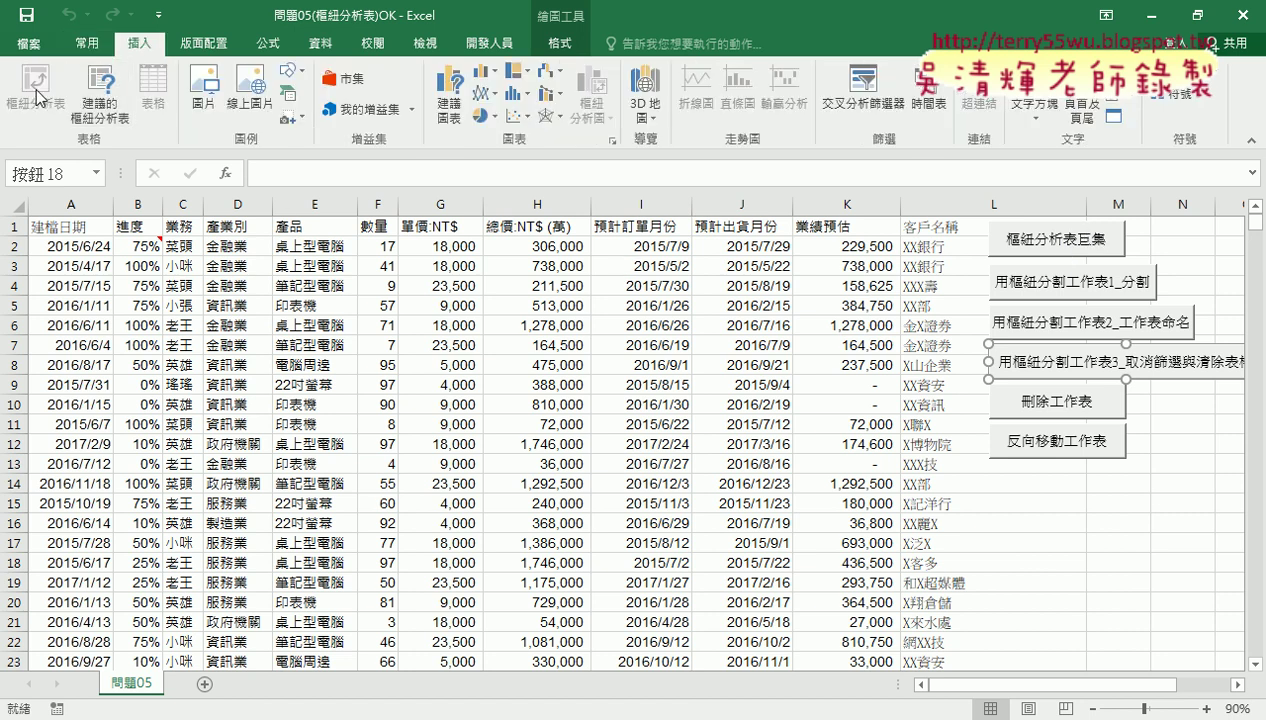
left_click(193, 302)
left_click(1133, 545)
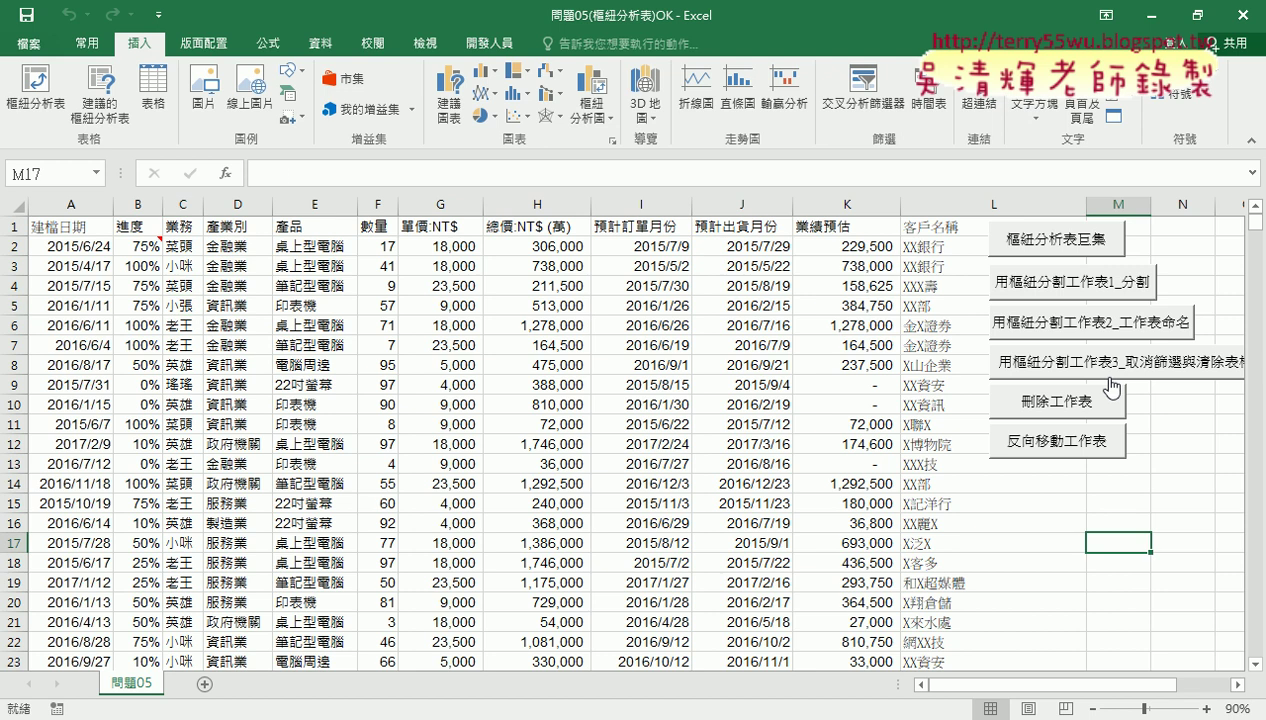
left_click(1037, 240)
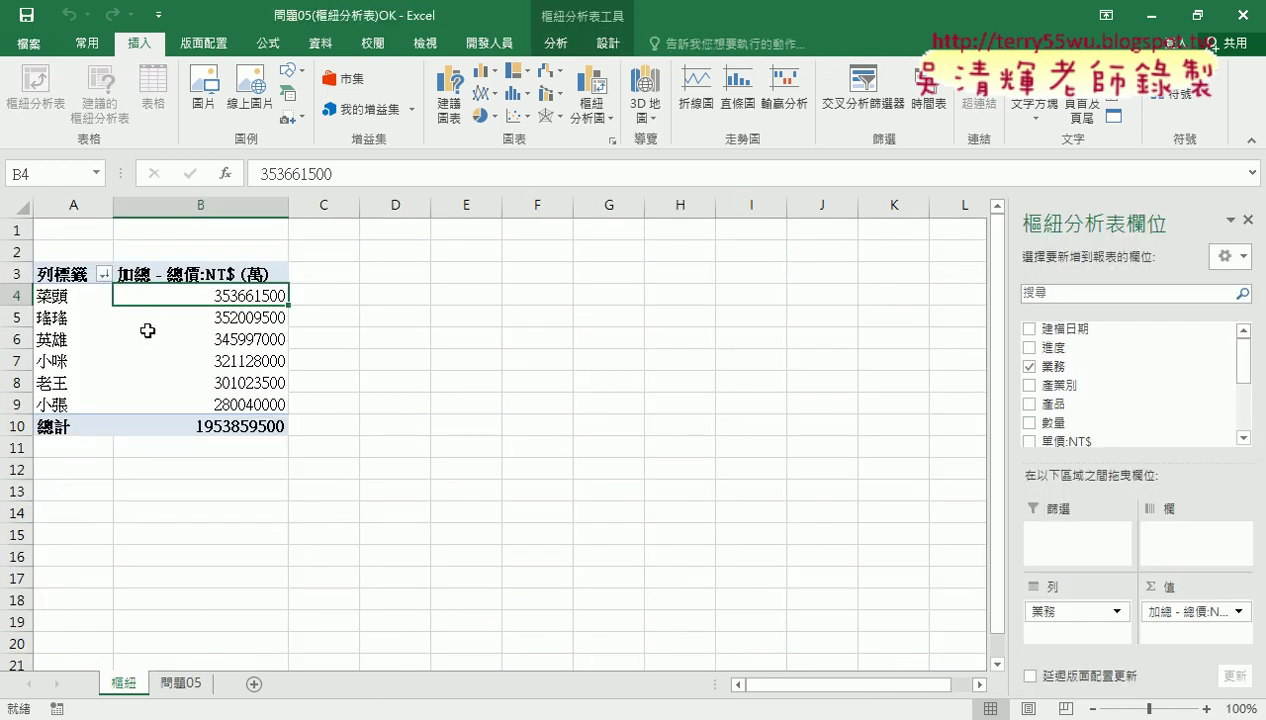
mouse_move(76, 296)
left_mouse_down()
mouse_move(81, 424)
mouse_move(215, 424)
left_mouse_up()
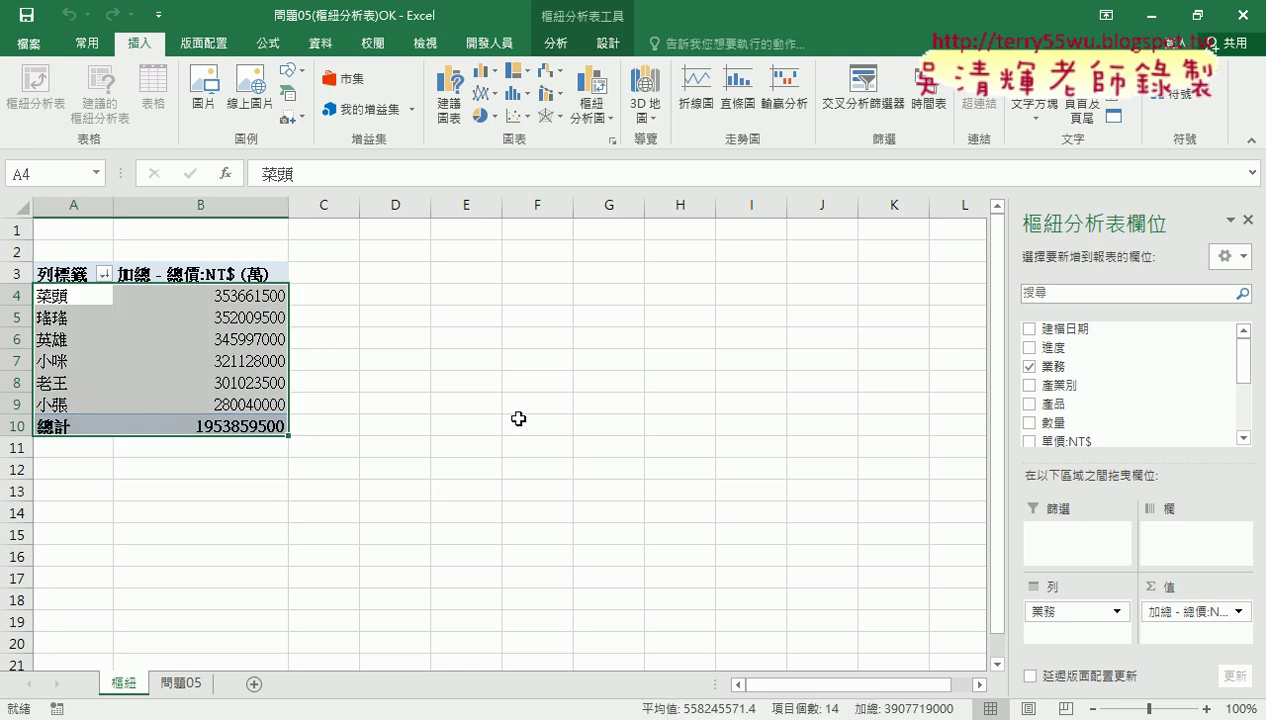
left_click(222, 294)
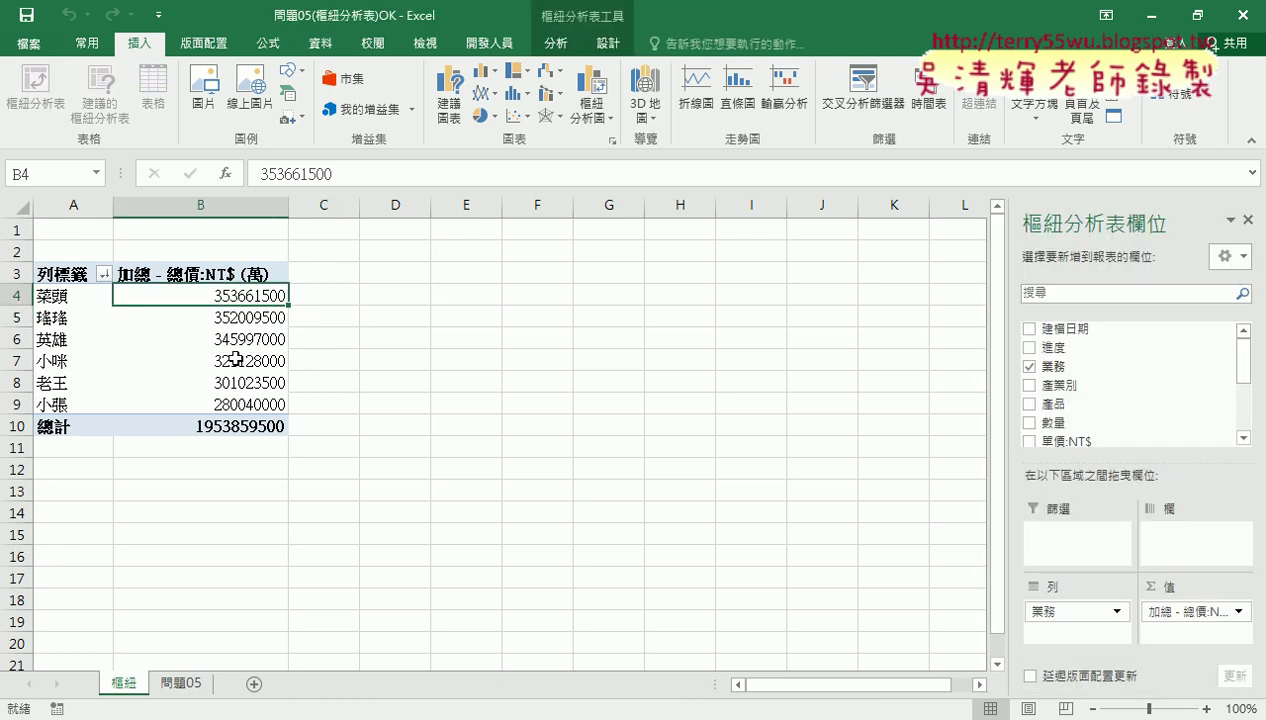
left_click(76, 295)
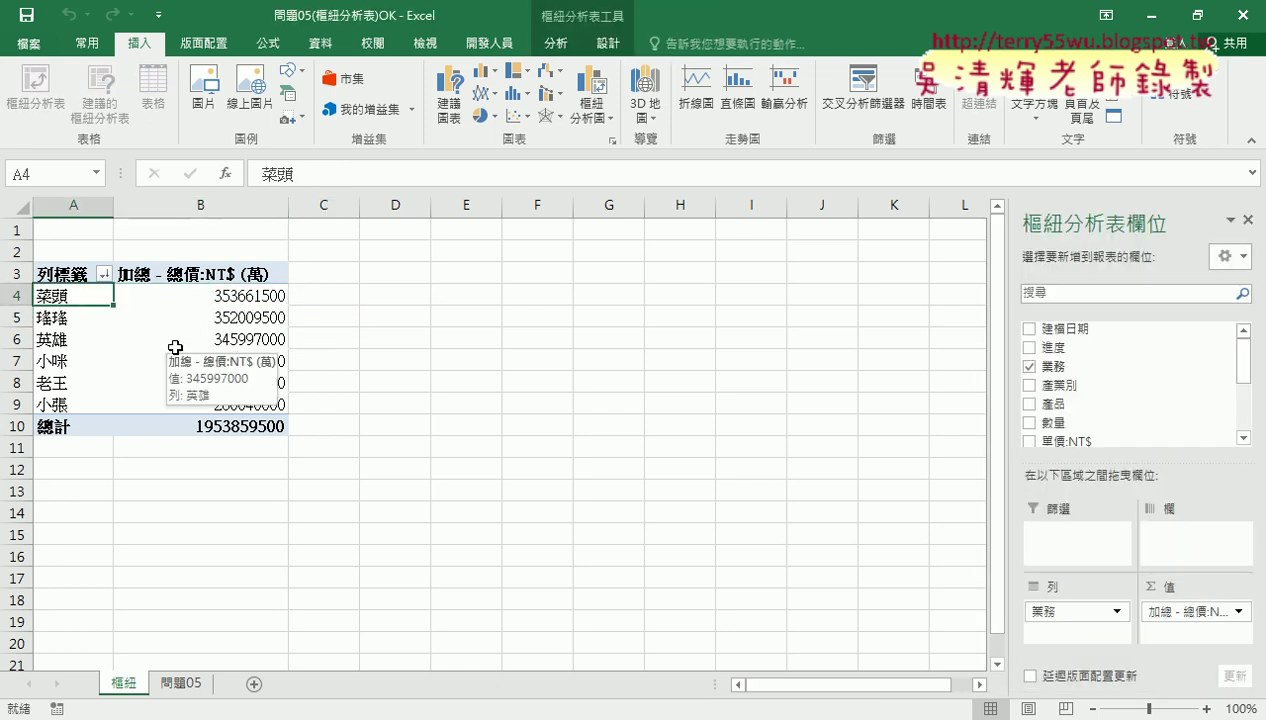
left_click(78, 405)
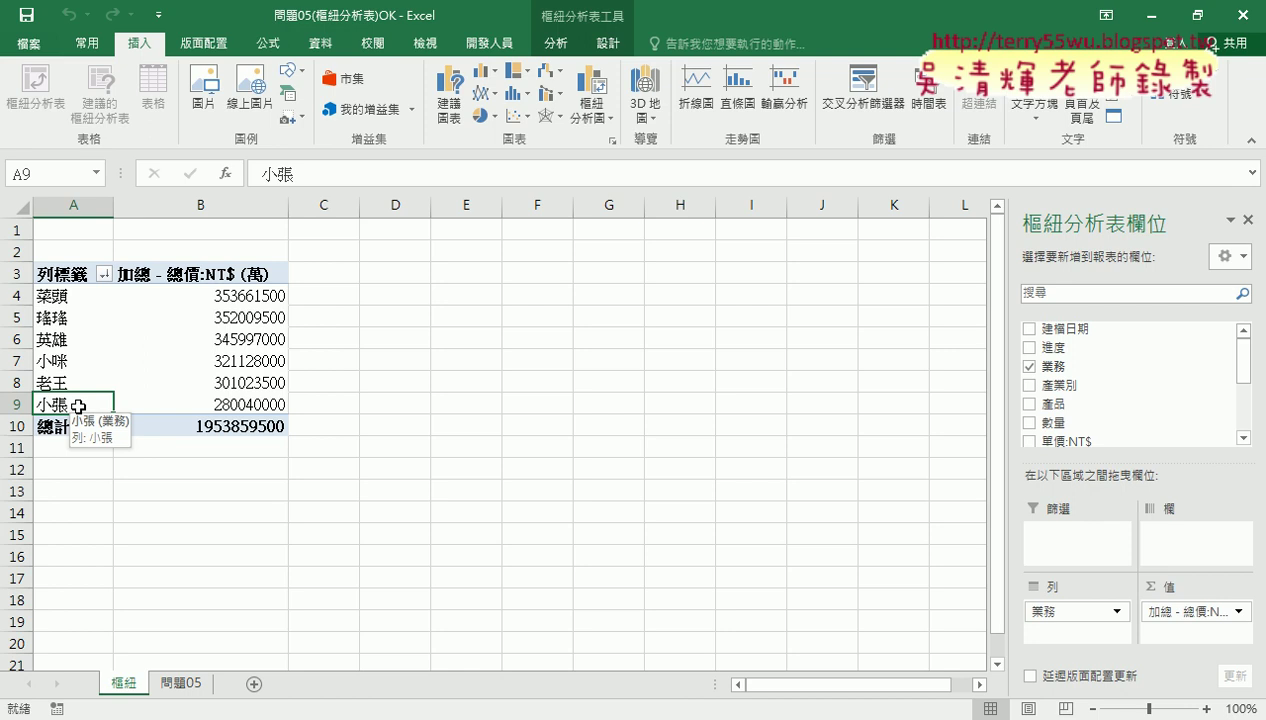
left_click(219, 300)
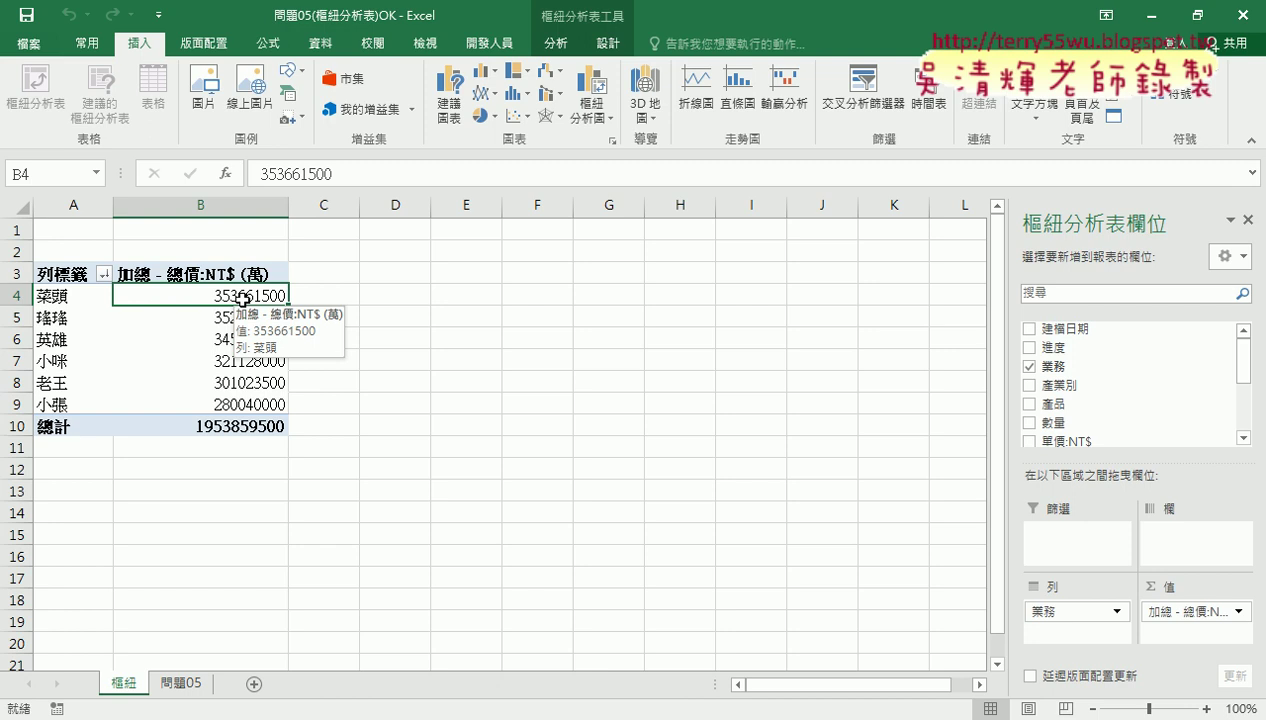
double_click(242, 300)
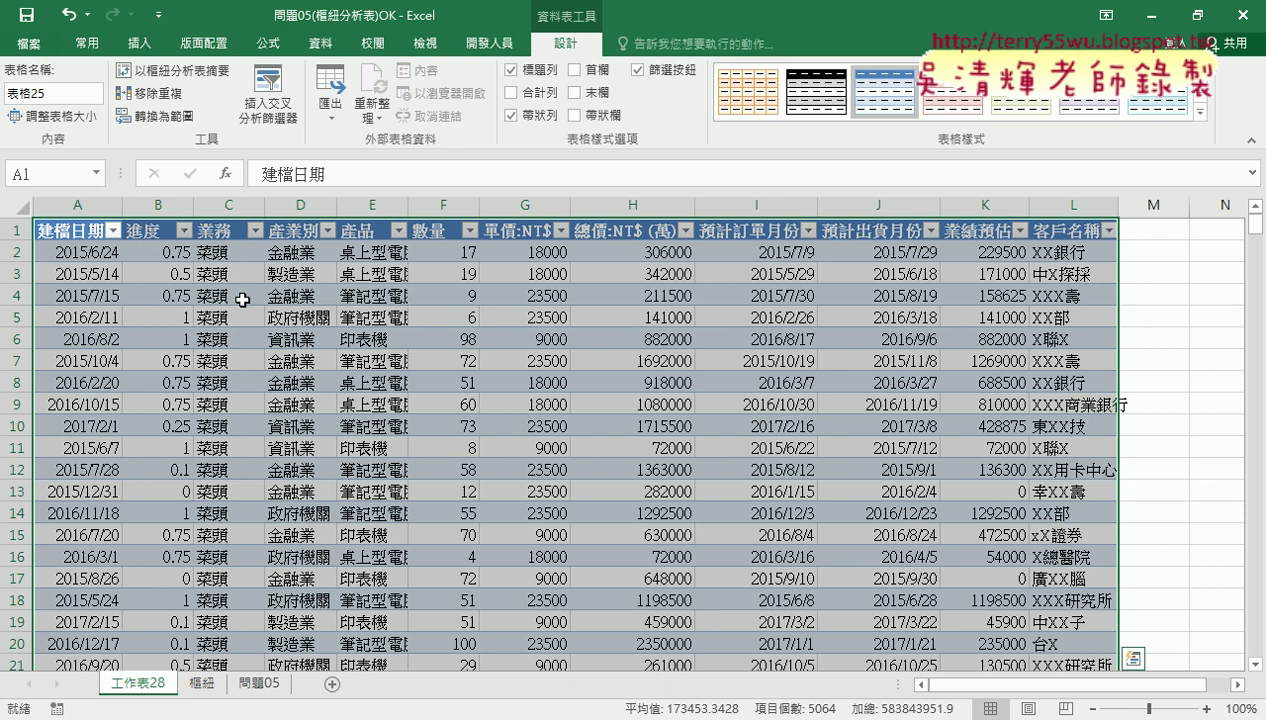
right_click(163, 680)
left_click(238, 476)
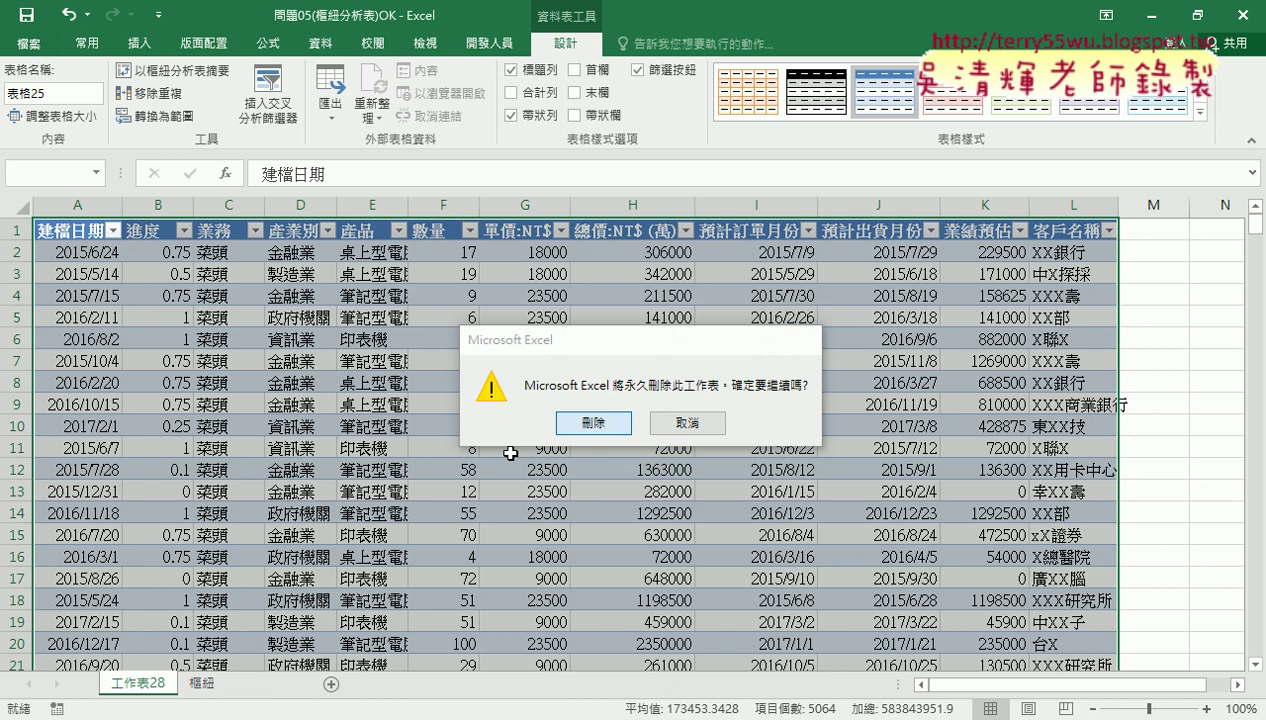
left_click(588, 421)
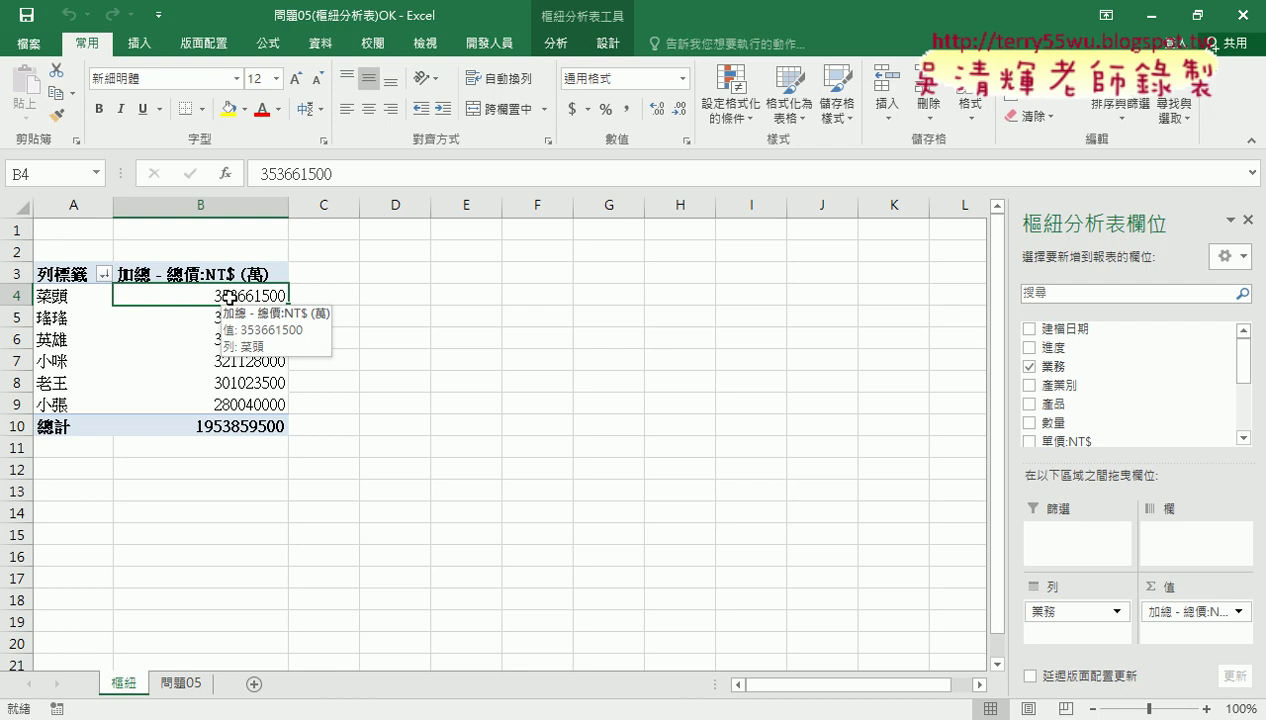
Step: Drill into the pivot to list 菜頭's, 瑤瑤's and 英雄's detail records on new sheets
double_click(229, 297)
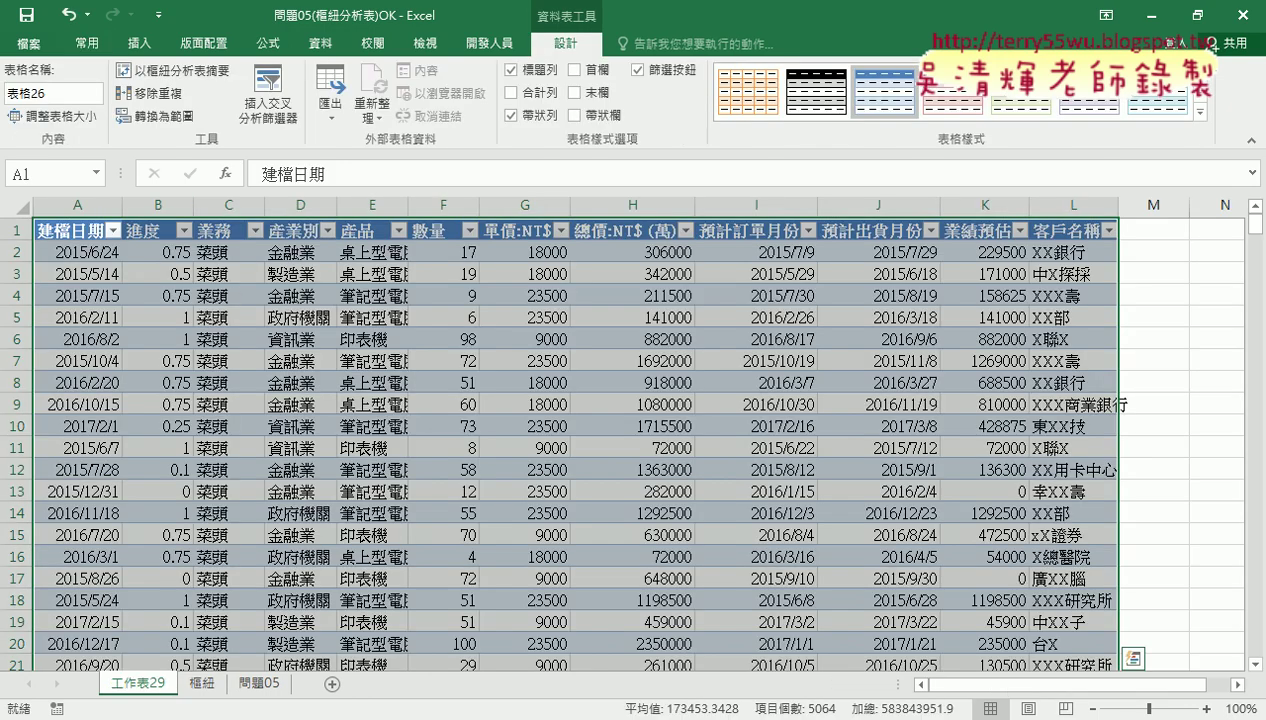
left_click(202, 684)
double_click(251, 320)
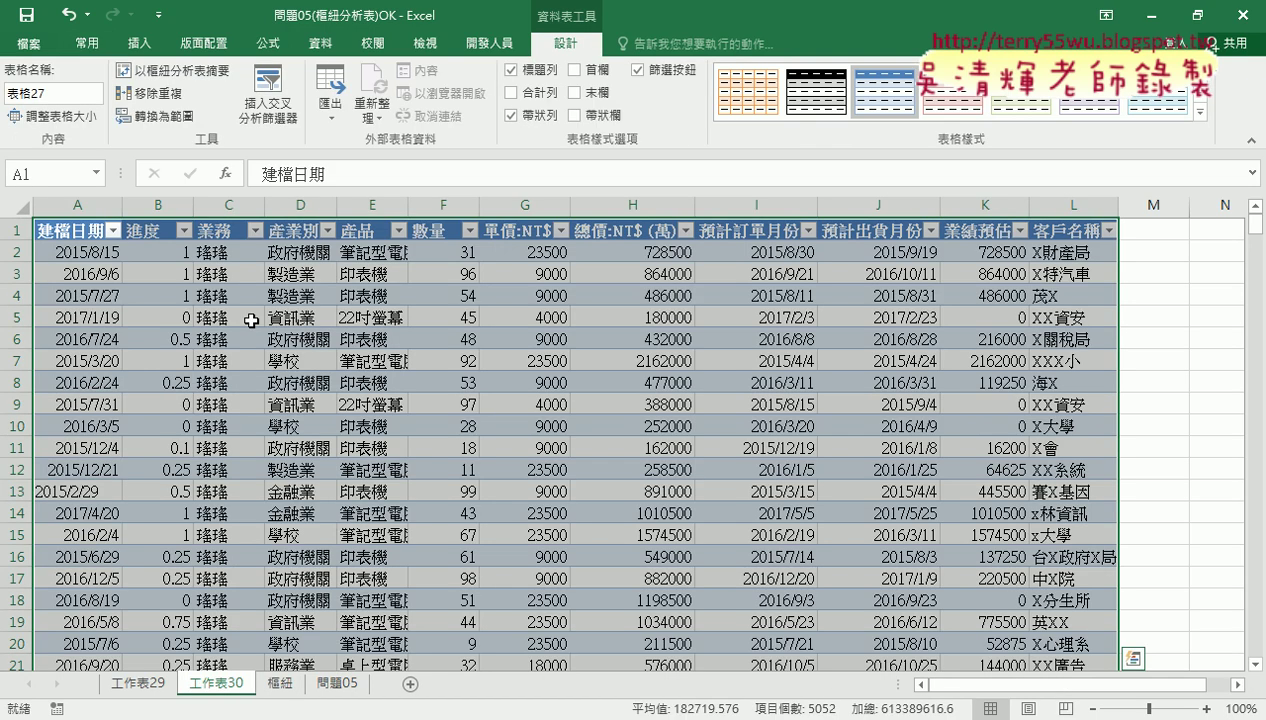
left_click(280, 684)
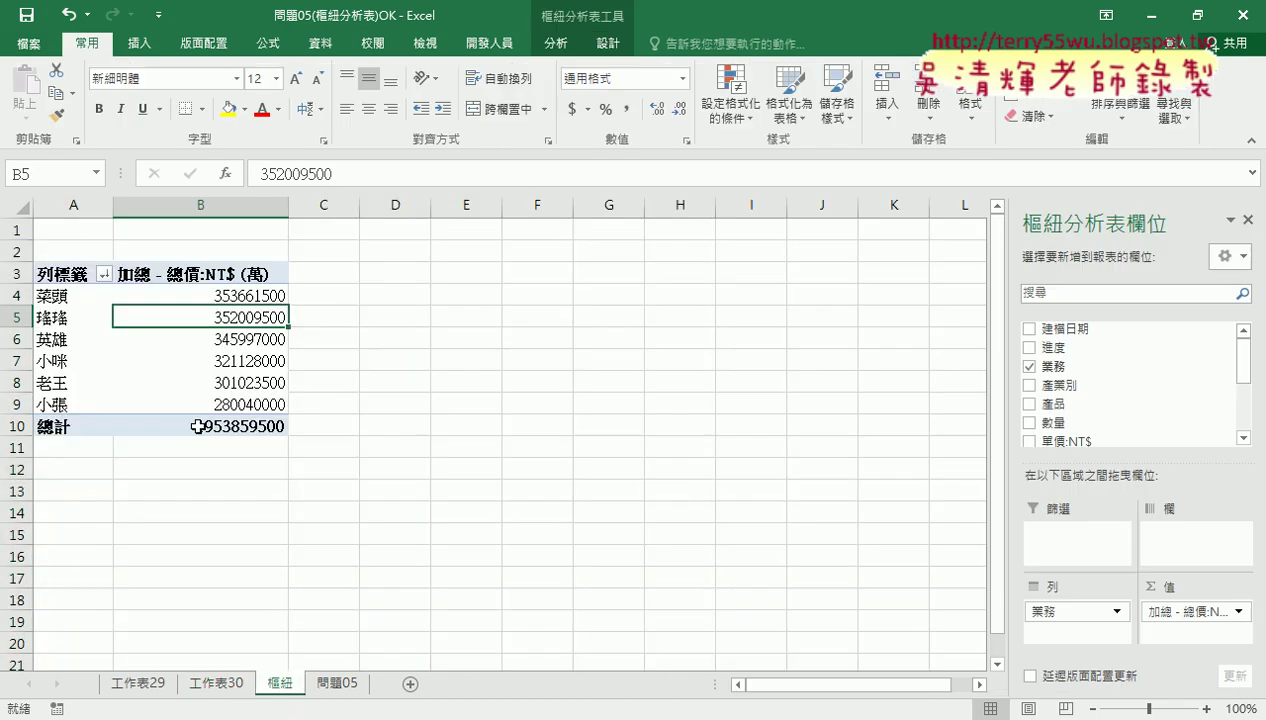
double_click(212, 346)
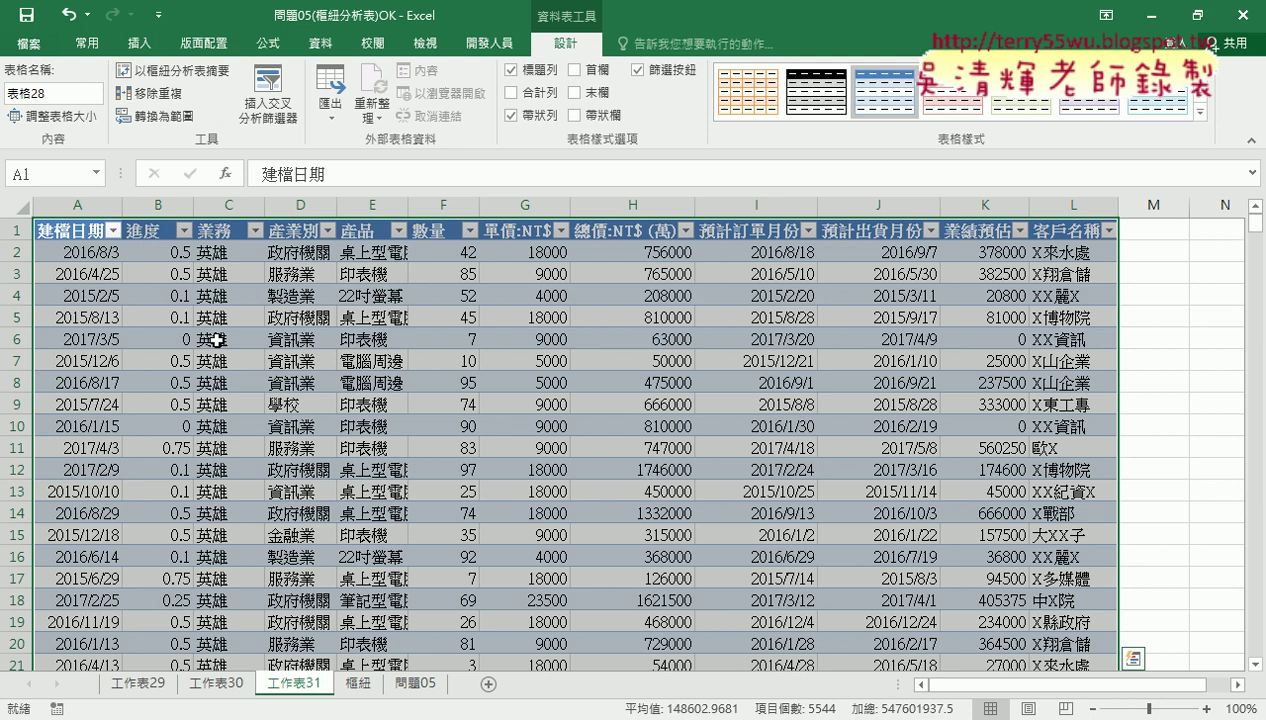
Step: Delete the drill-down sheets 工作表29 through 工作表31 as a group
left_click(165, 690, "shift")
right_click(165, 690)
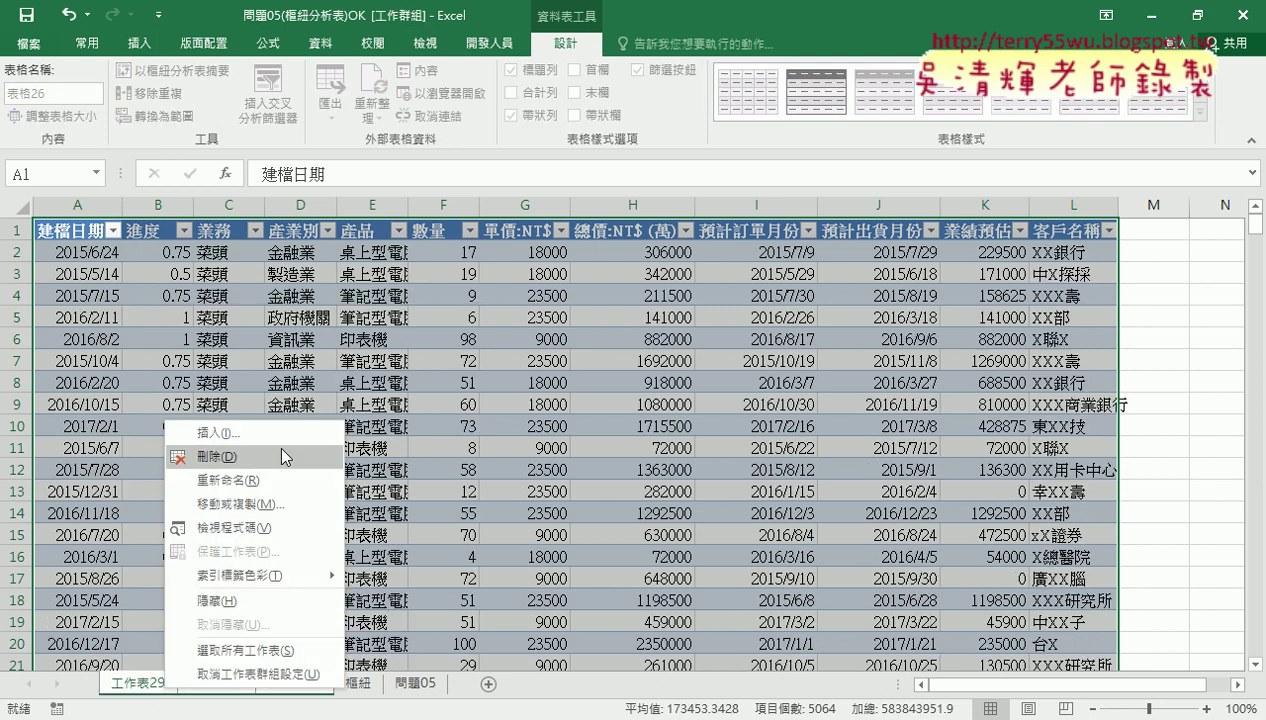
left_click(190, 453)
left_click(584, 423)
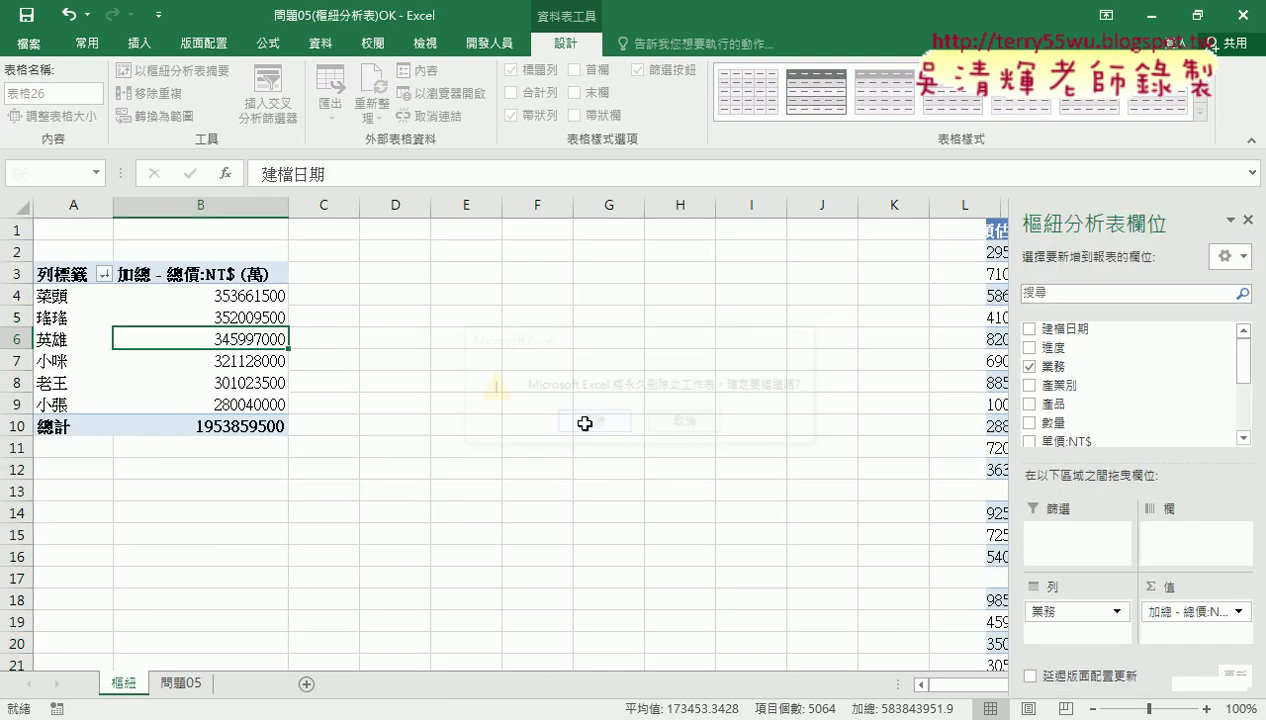
Step: Run the 用樞紐分割工作表1_分割 macro from 問題05 to create sheets 工作表32–37
left_click(185, 683)
left_click(1068, 284)
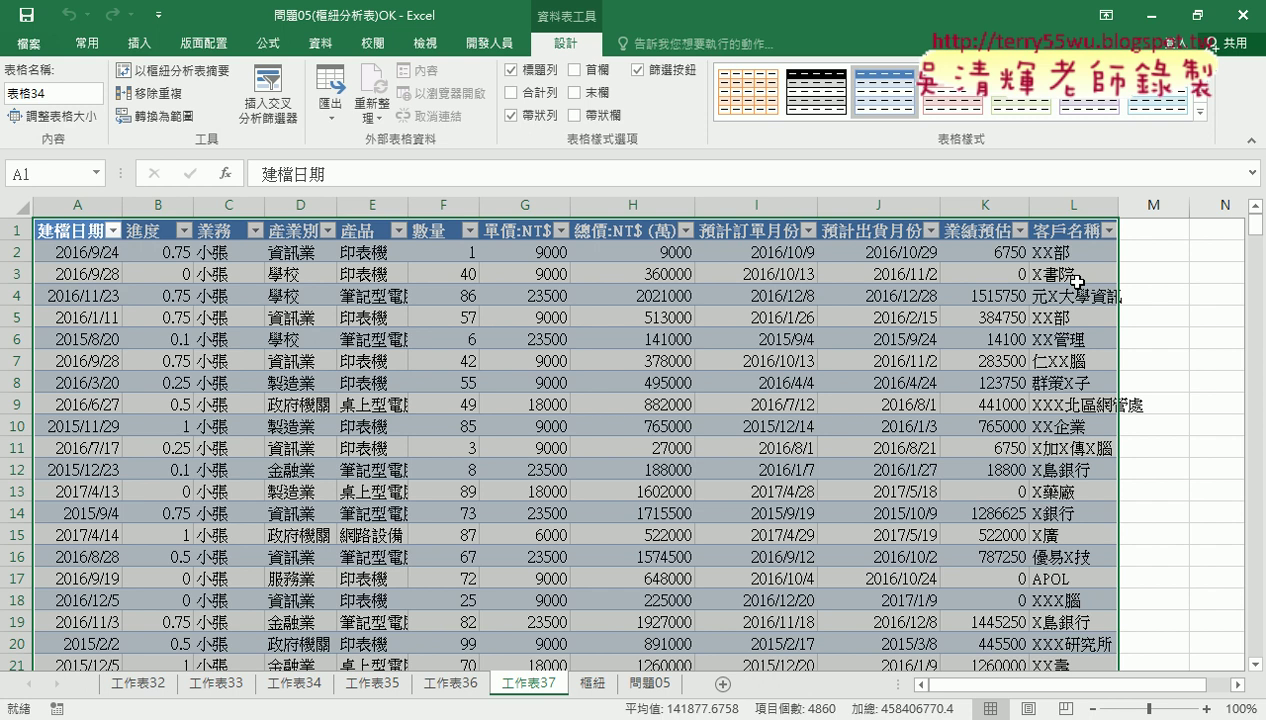
left_click(652, 688)
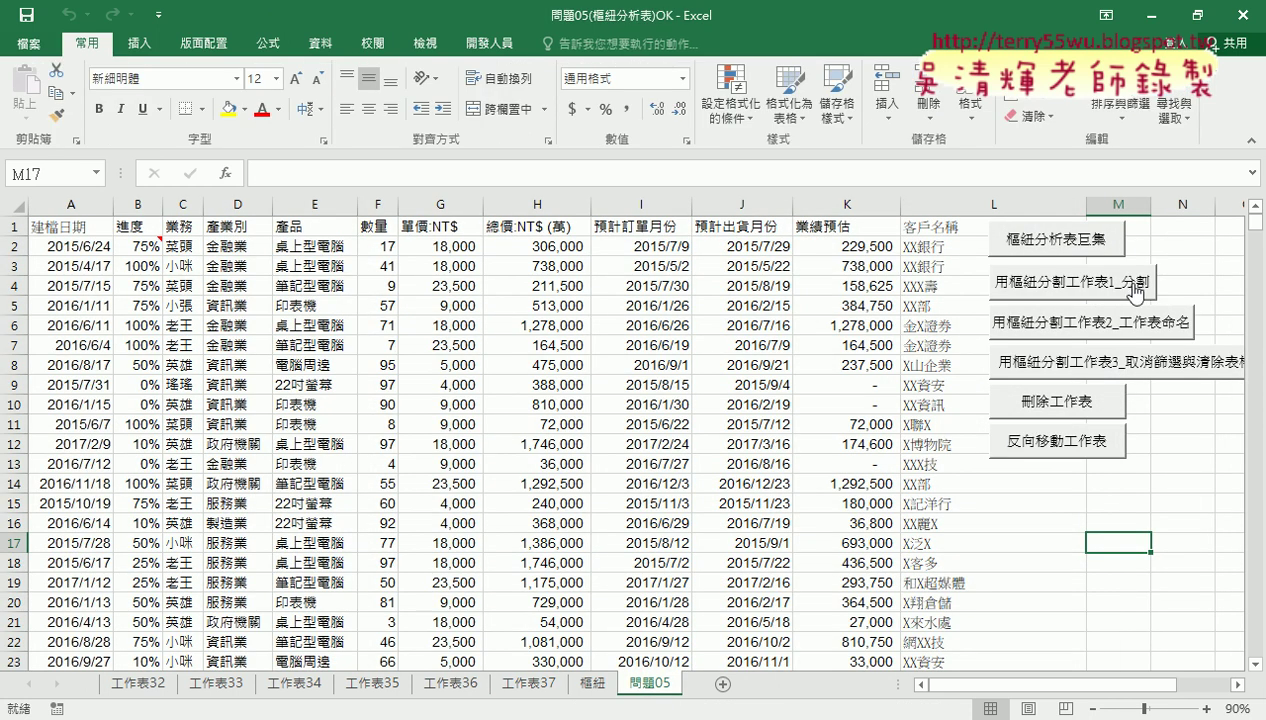
Step: Replace sheets 工作表32–37 with sheets named after each salesperson, then view 老王 and 小咪
left_click(1059, 405)
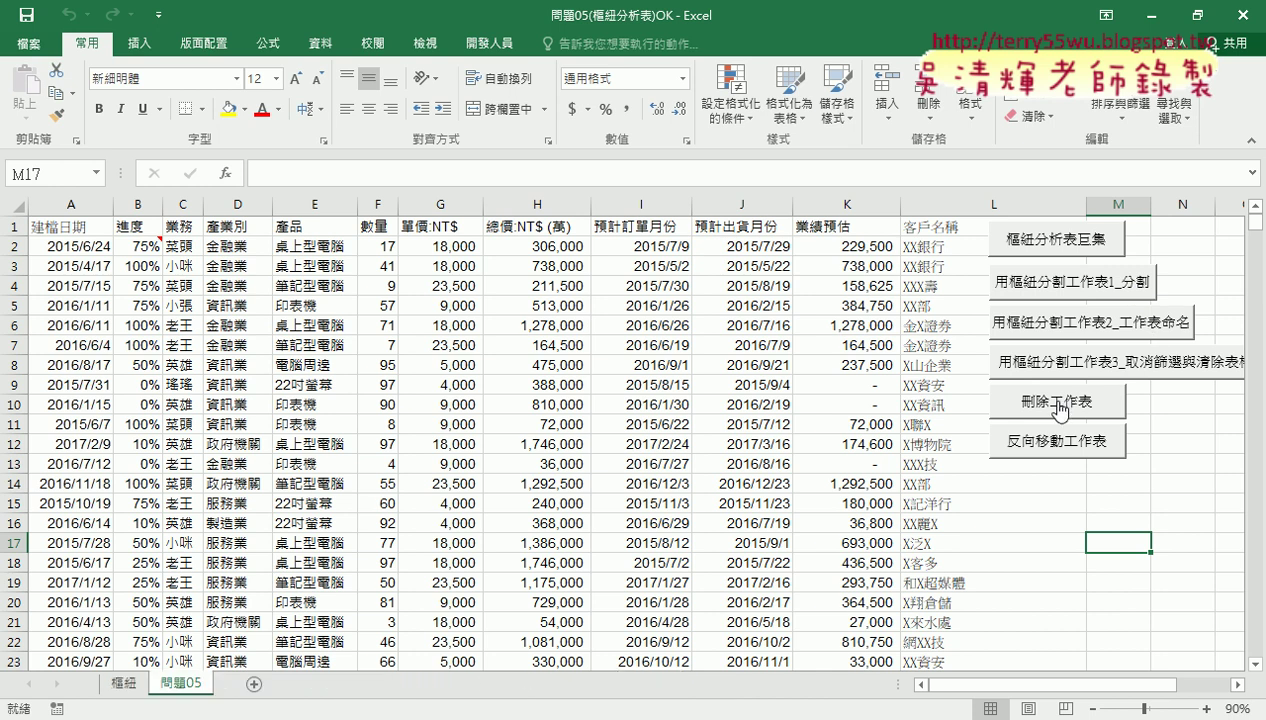
left_click(1136, 322)
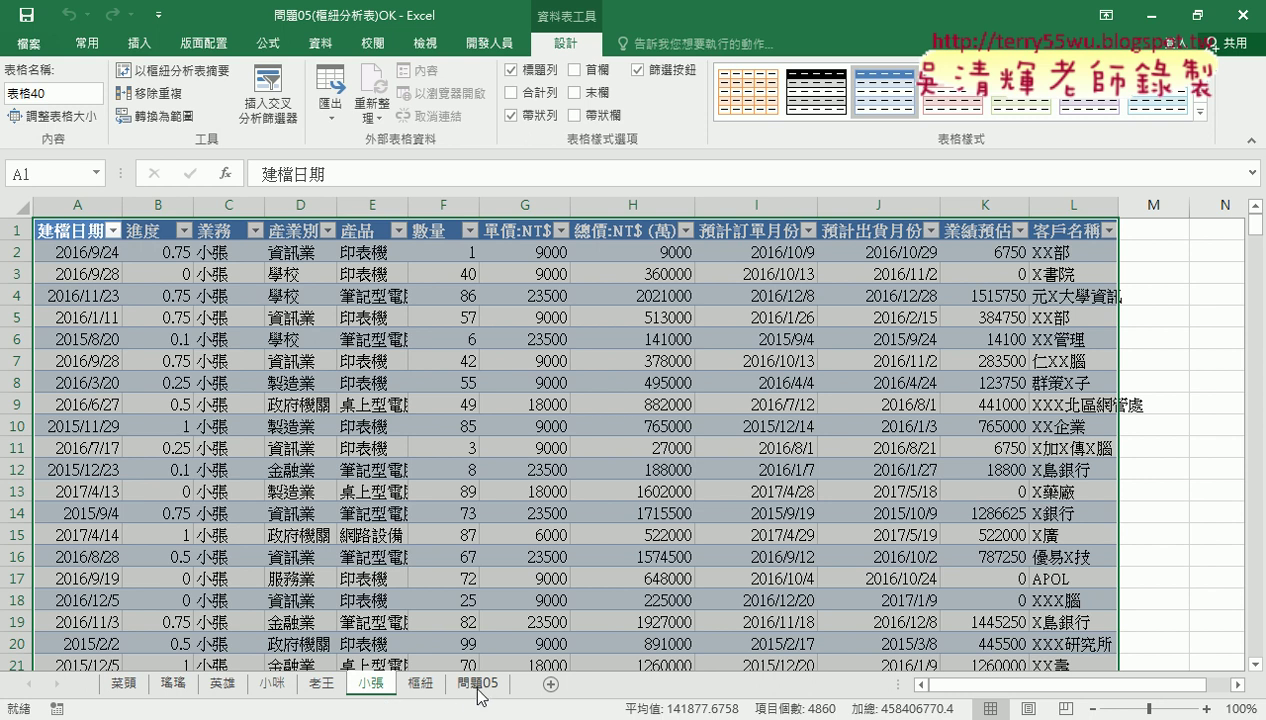
left_click(366, 232)
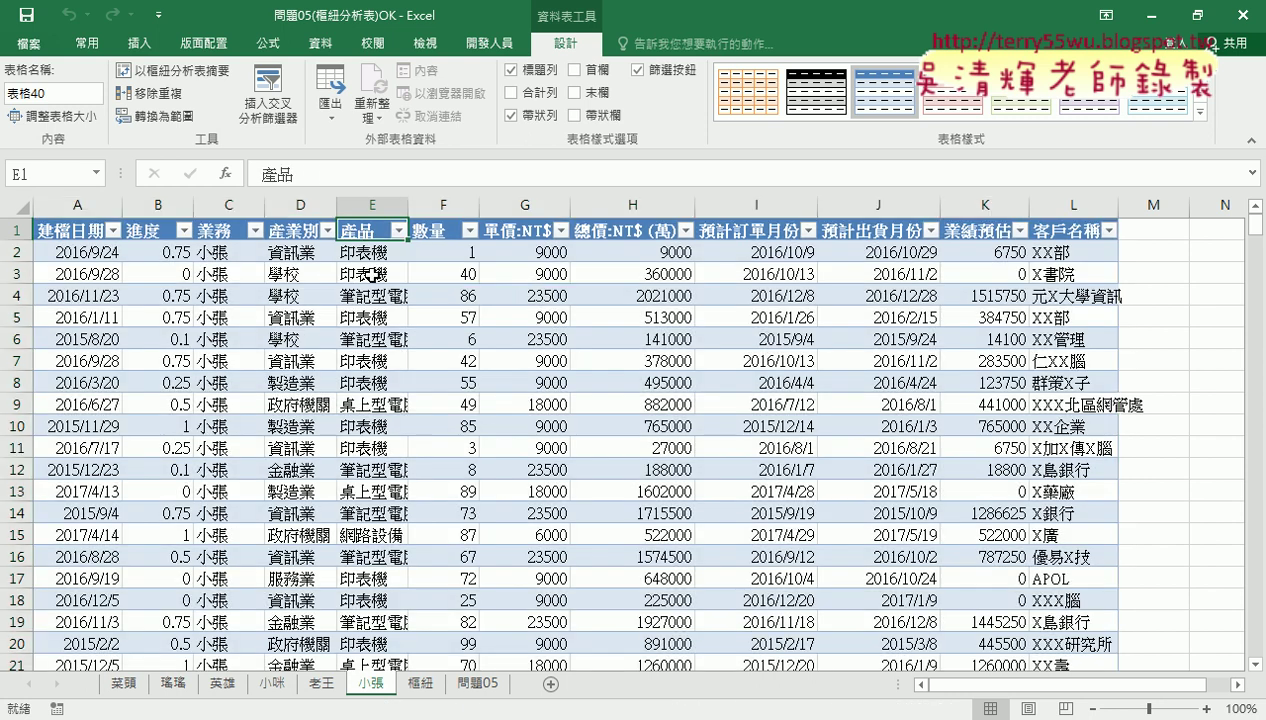
left_click(321, 684)
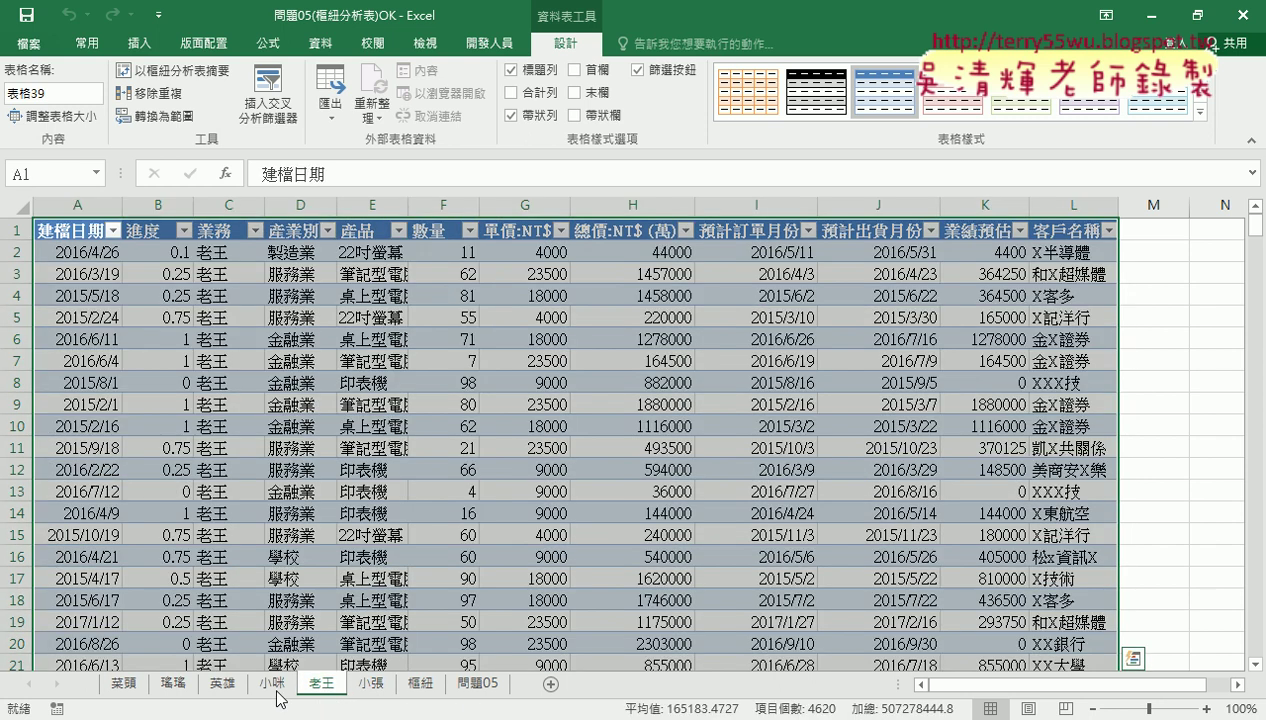
left_click(274, 684)
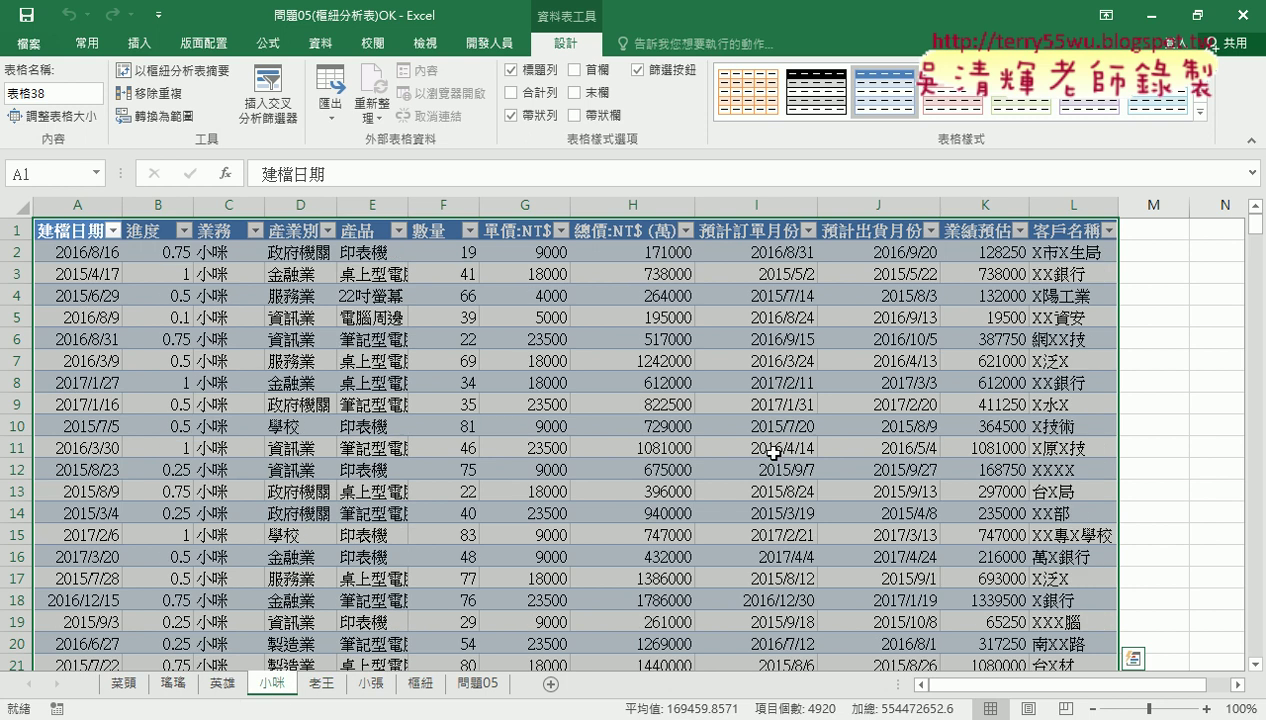
Step: Turn off the filter arrows on 小咪's detail table
left_click(425, 231)
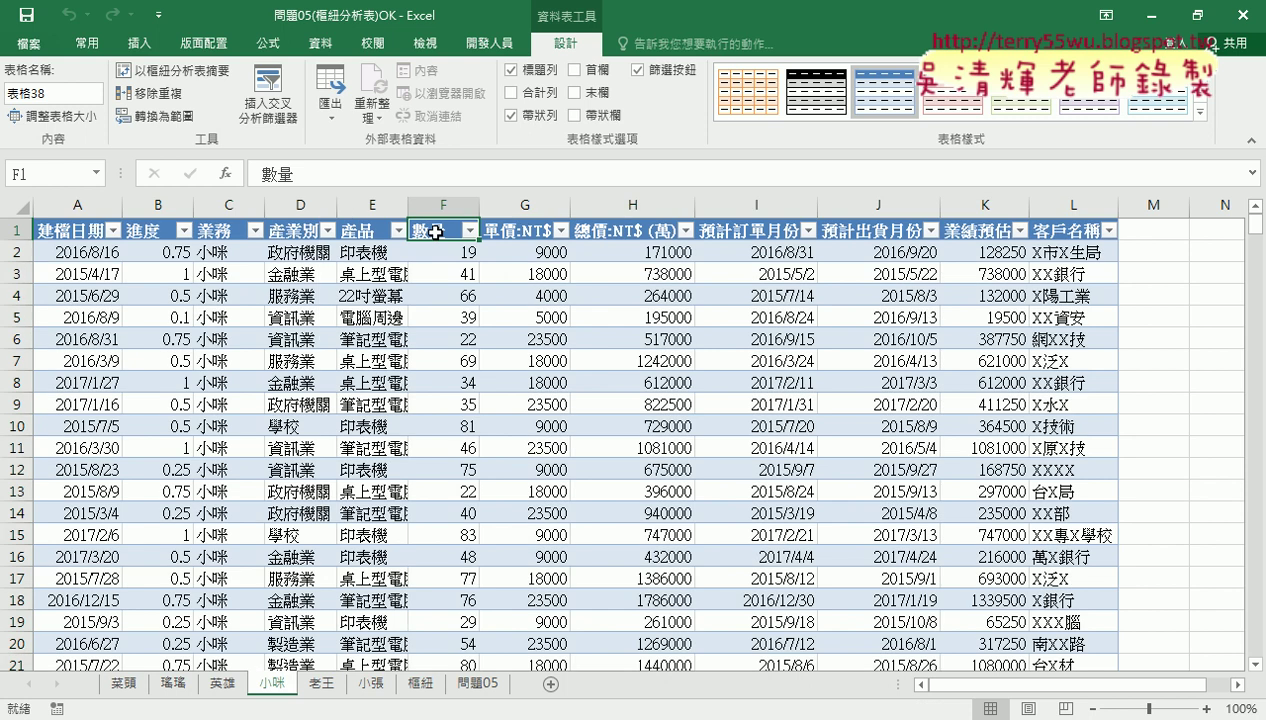
left_click(320, 43)
left_click(614, 105)
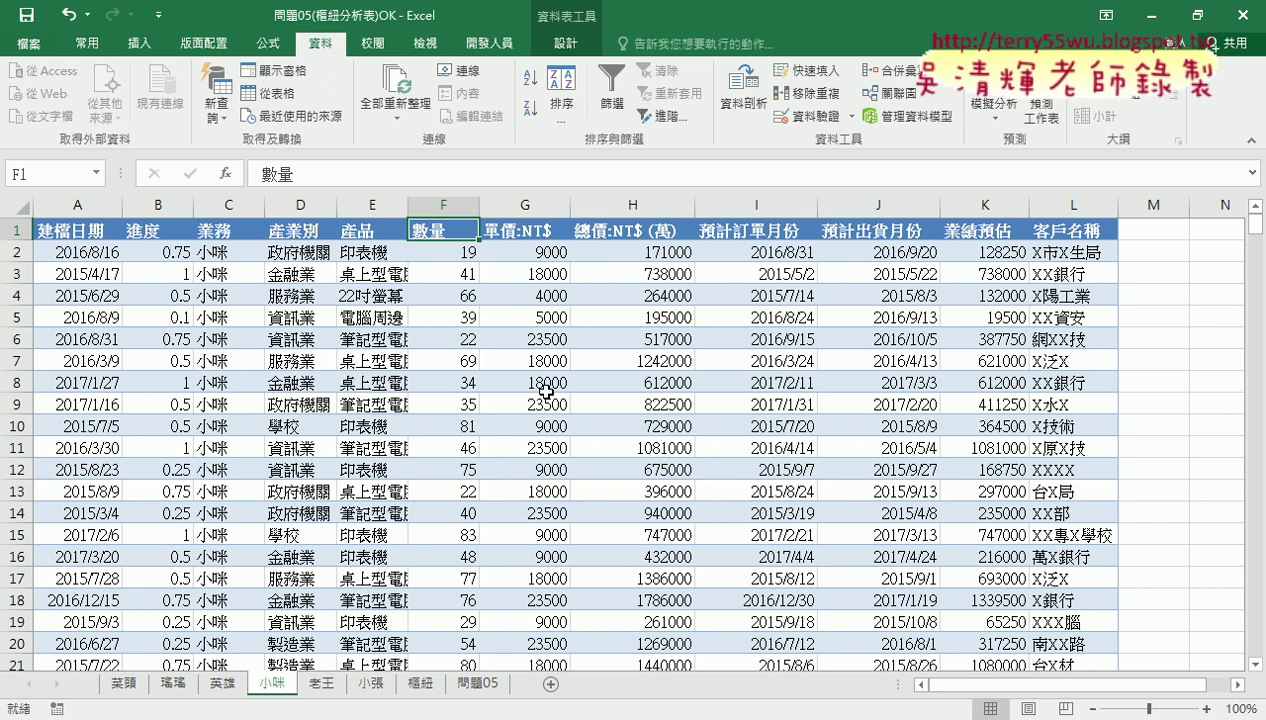
Step: Set the table style to None, then run 問題05's macro deleting the salesperson sheets
left_click(568, 44)
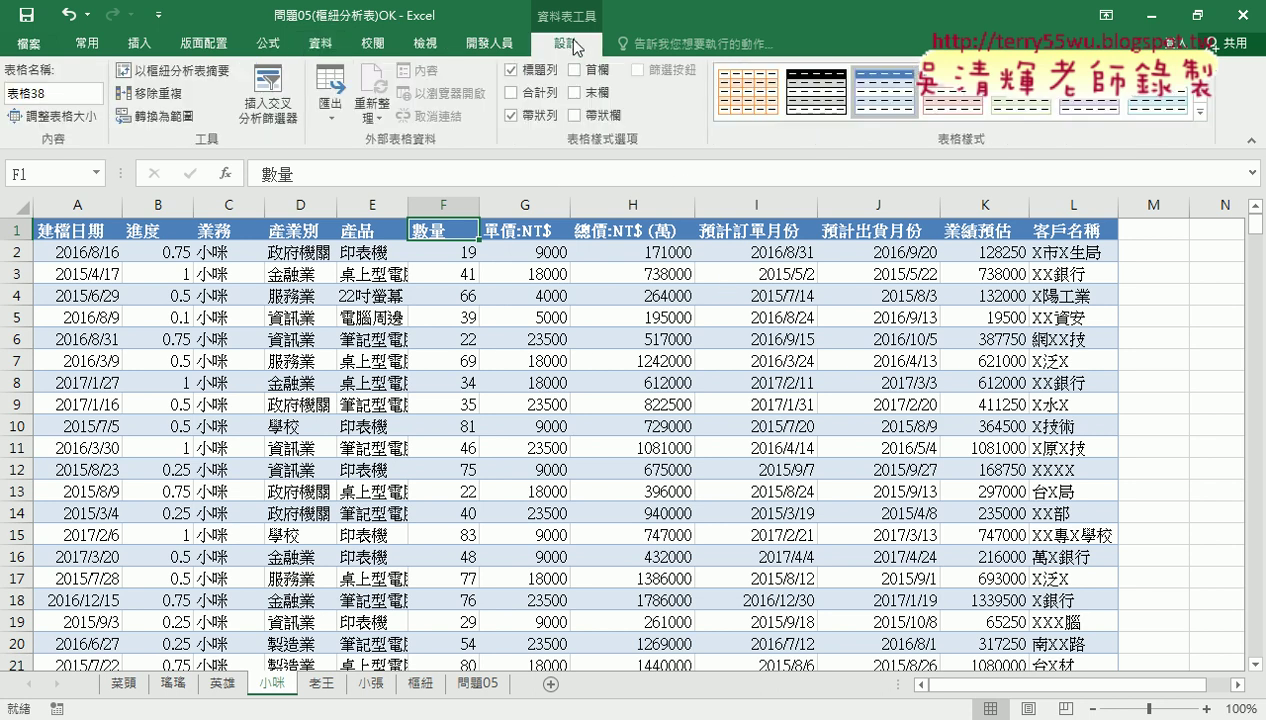
left_click(1198, 114)
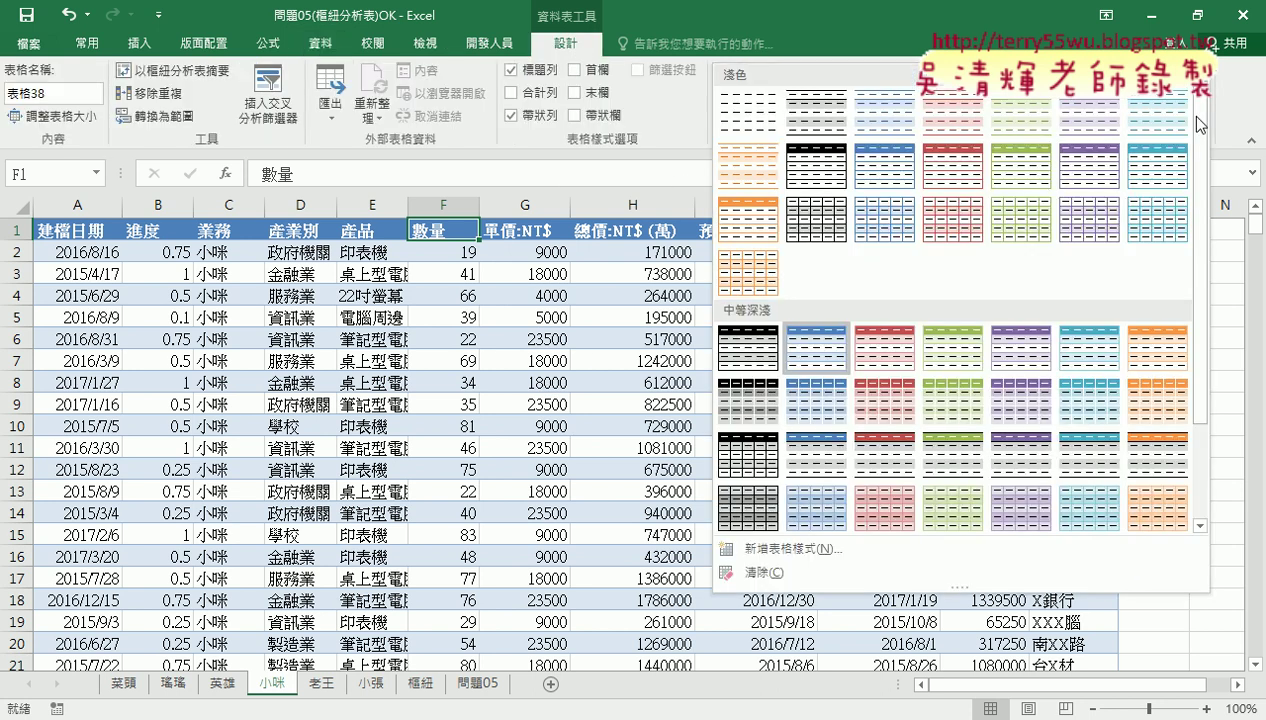
left_click(797, 117)
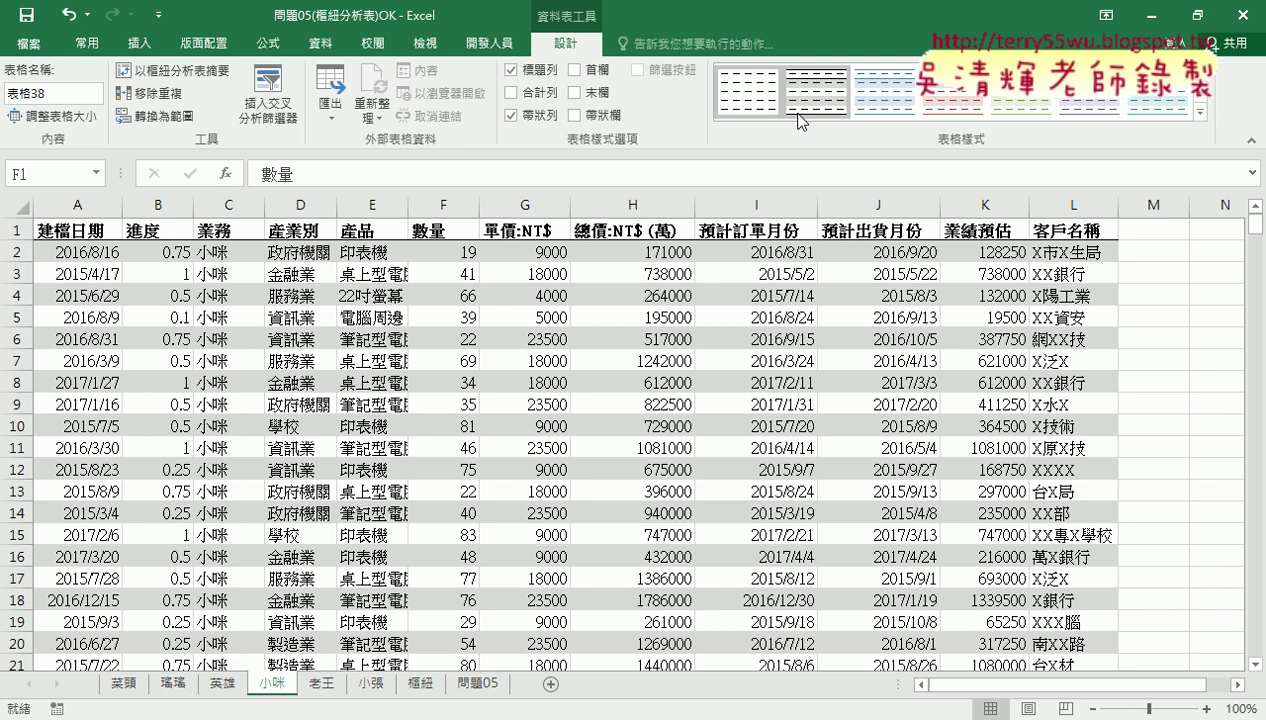
left_click(742, 112)
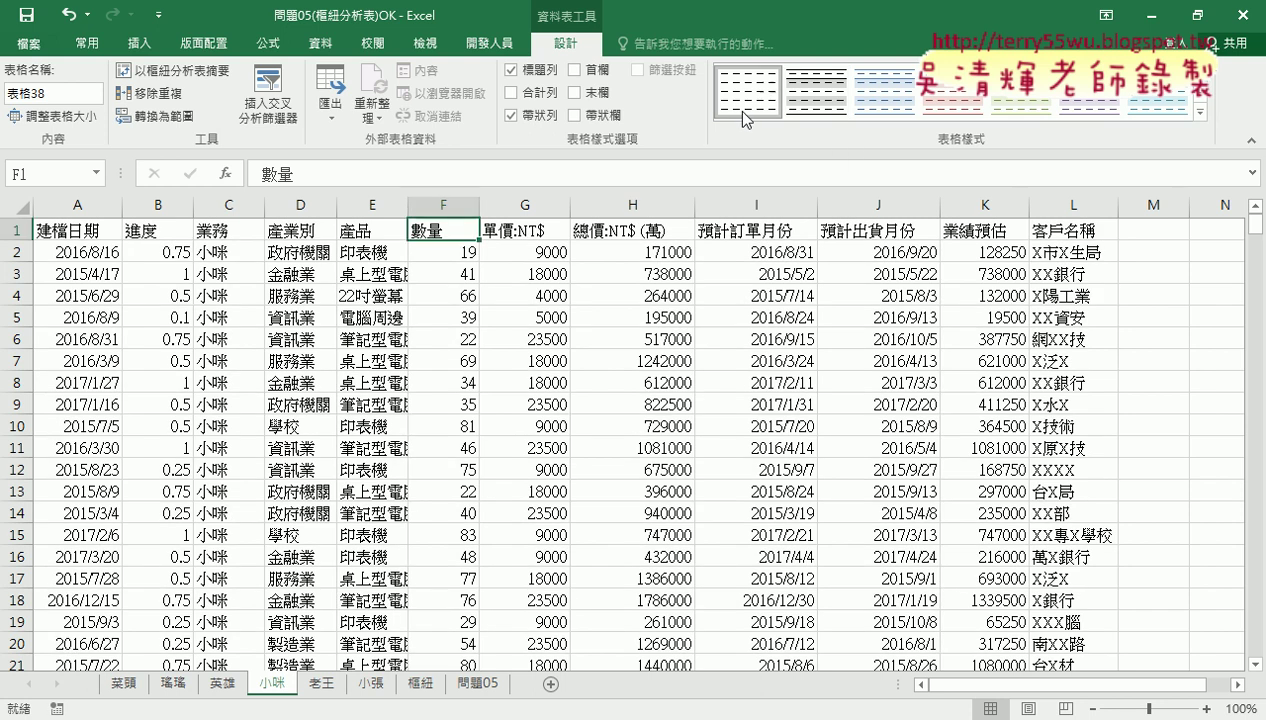
left_click(475, 684)
left_click(1040, 403)
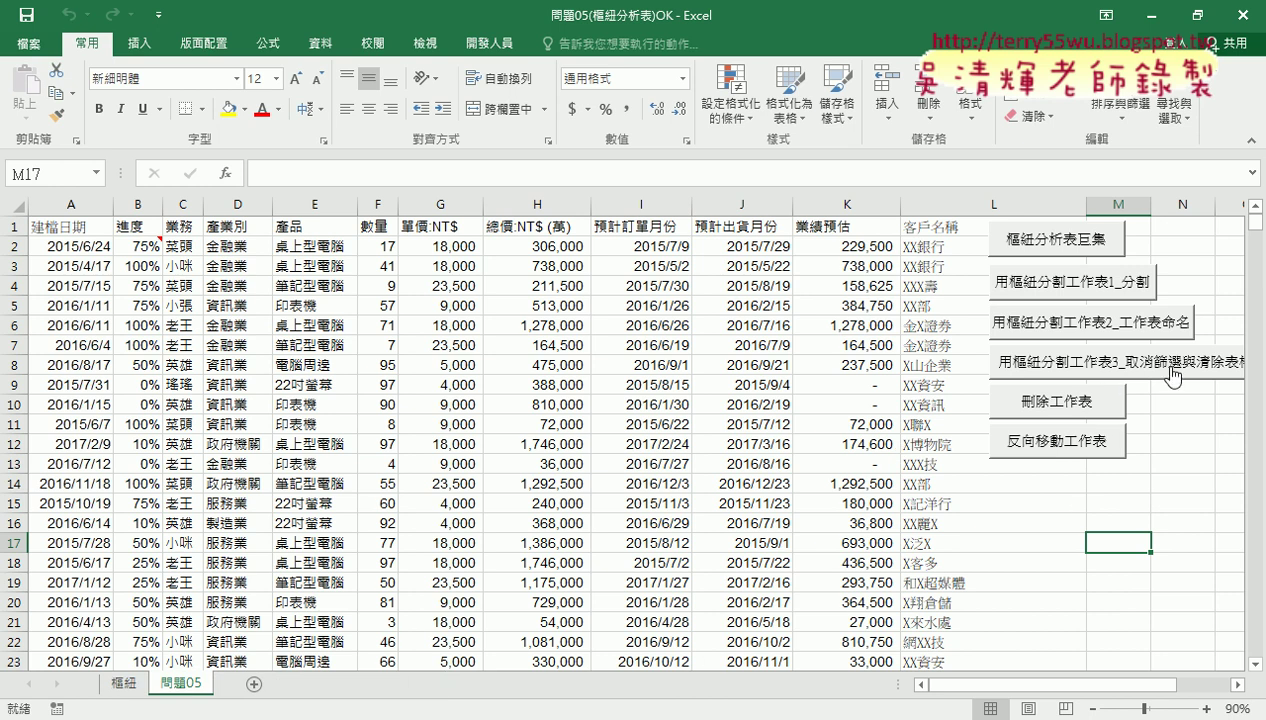
Step: Run the 用樞紐分割工作表3_取消篩選與清除表格 macro to regenerate unfiltered sheets for 菜頭 through 小張
left_click_drag(1097, 685, 1132, 685)
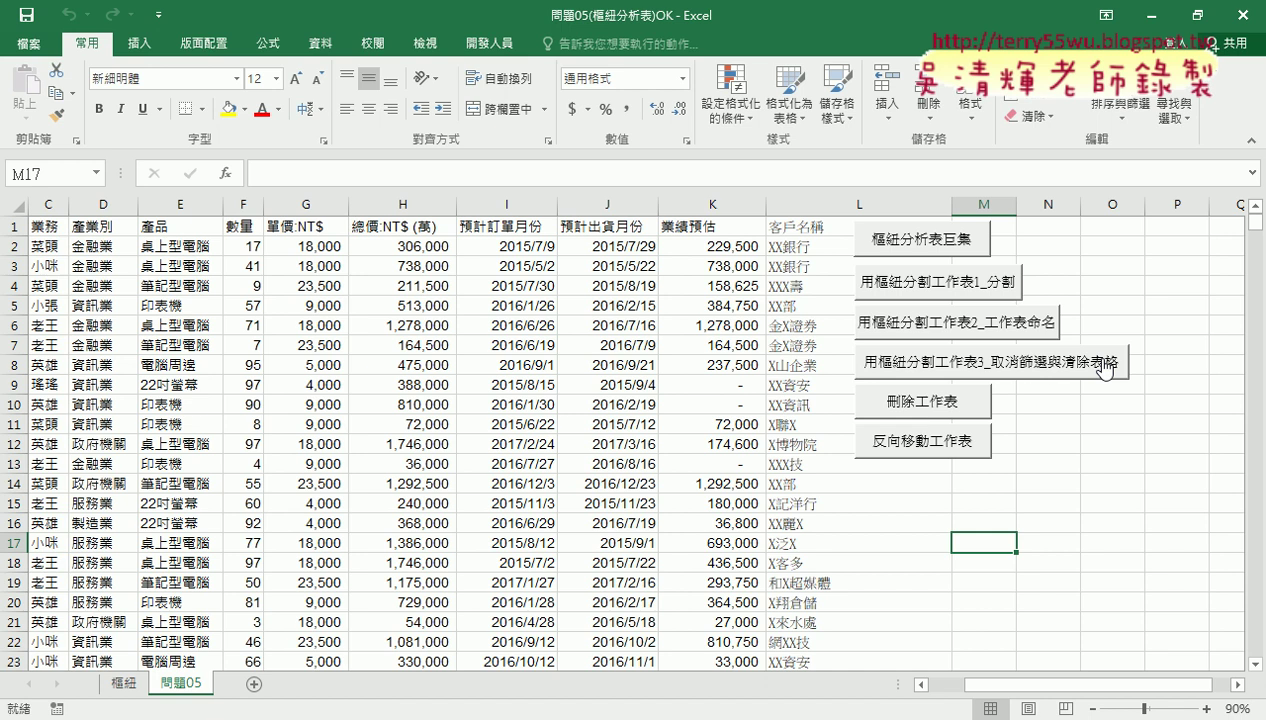
left_click(1100, 366)
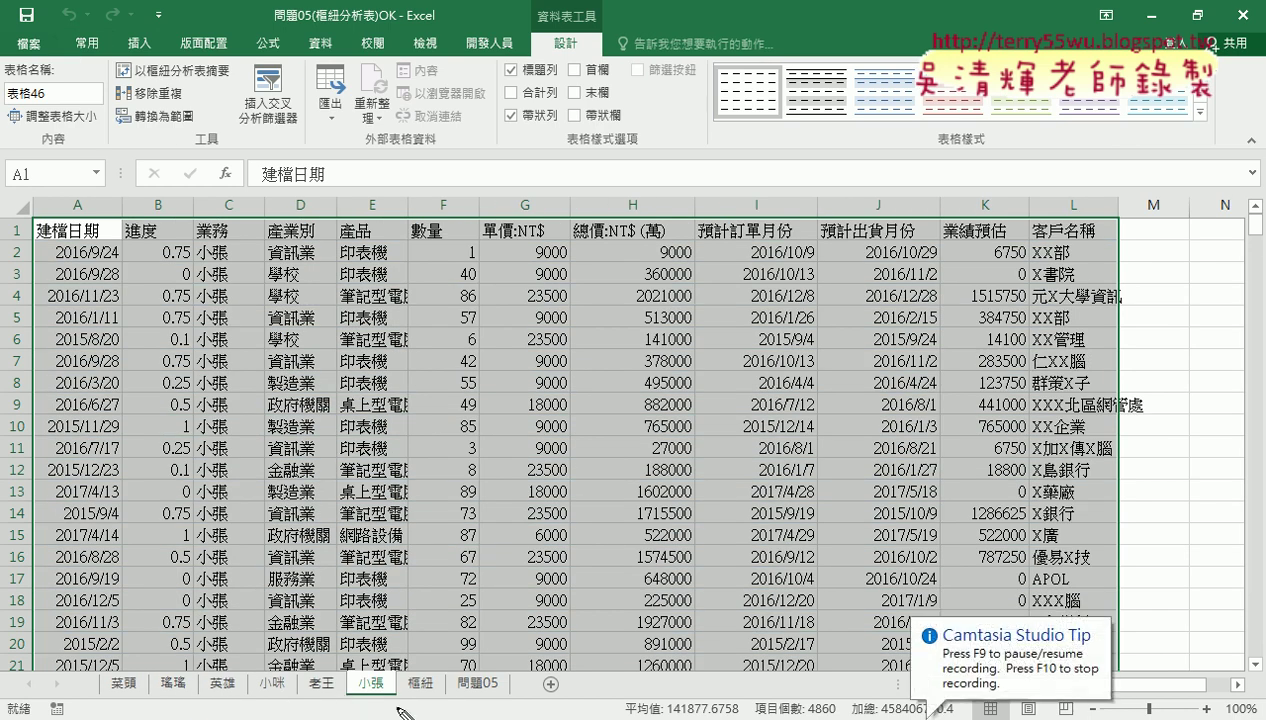
Step: Leave 小張's regenerated sheet and switch back to the 問題05 data sheet
mouse_move(398, 702)
left_mouse_down()
mouse_move(237, 702)
mouse_move(400, 692)
left_mouse_up()
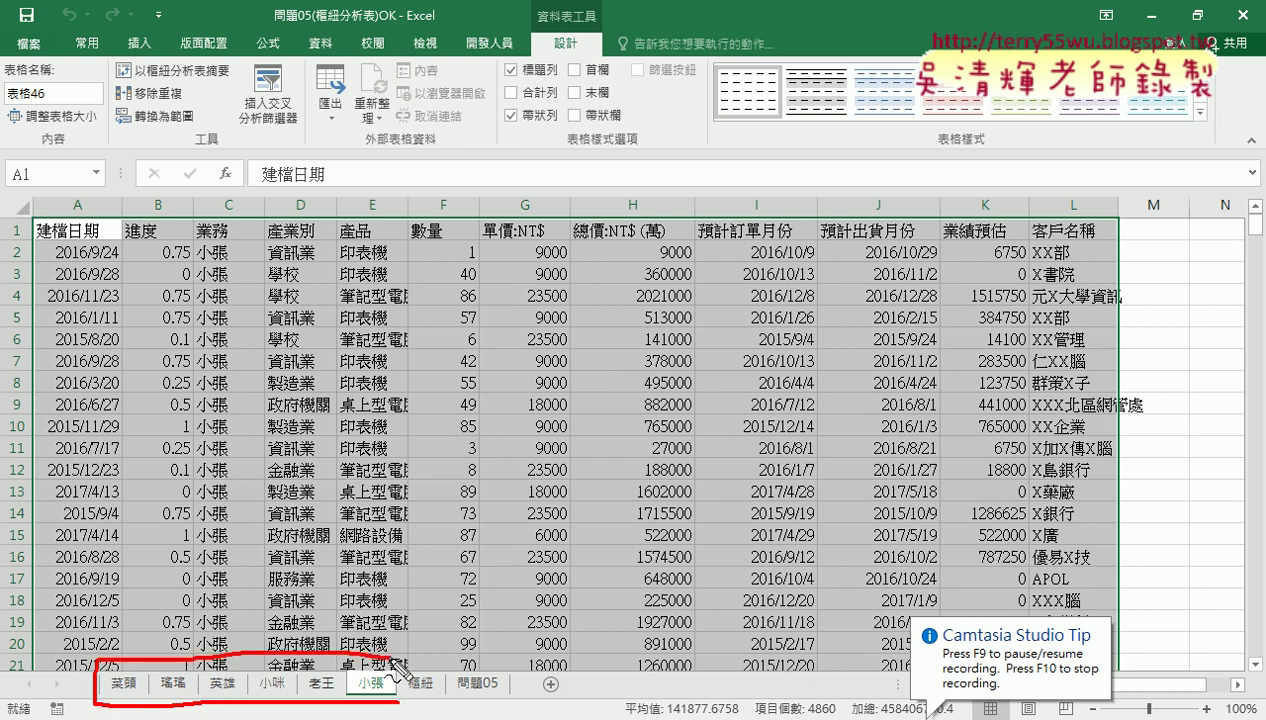
mouse_move(460, 664)
left_mouse_down()
mouse_move(305, 622)
mouse_move(343, 622)
left_mouse_up()
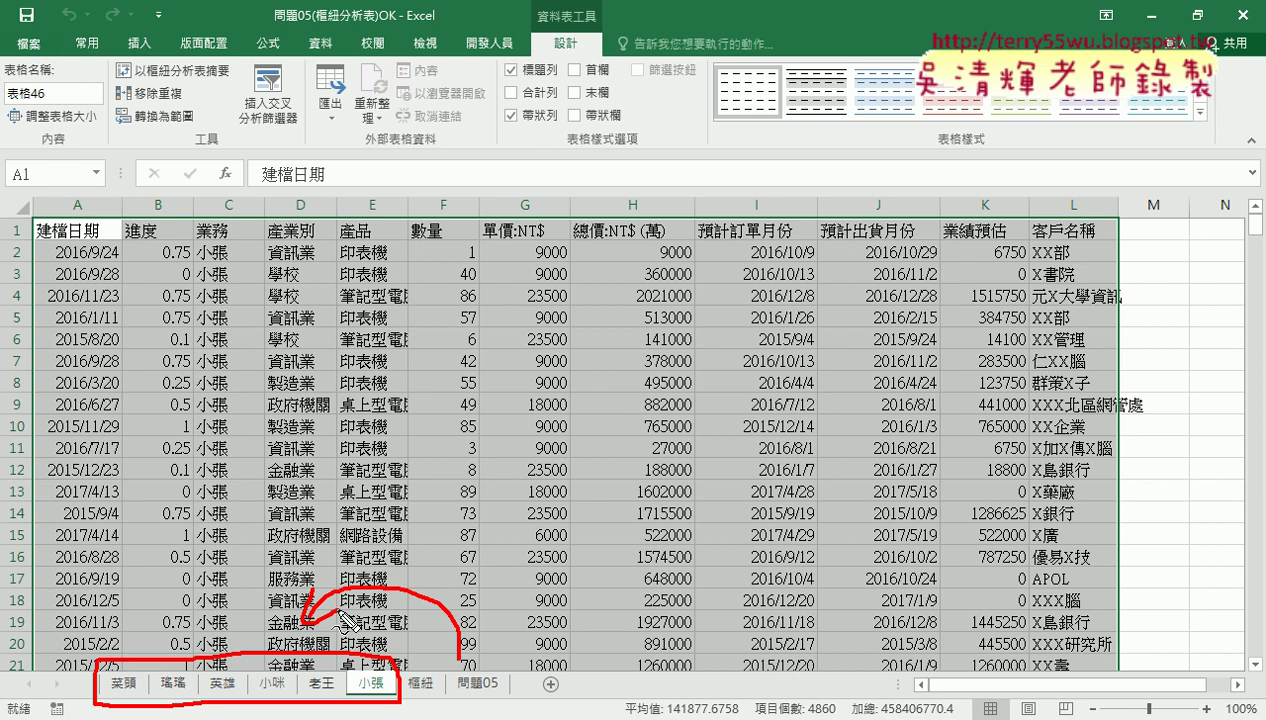
key("Escape")
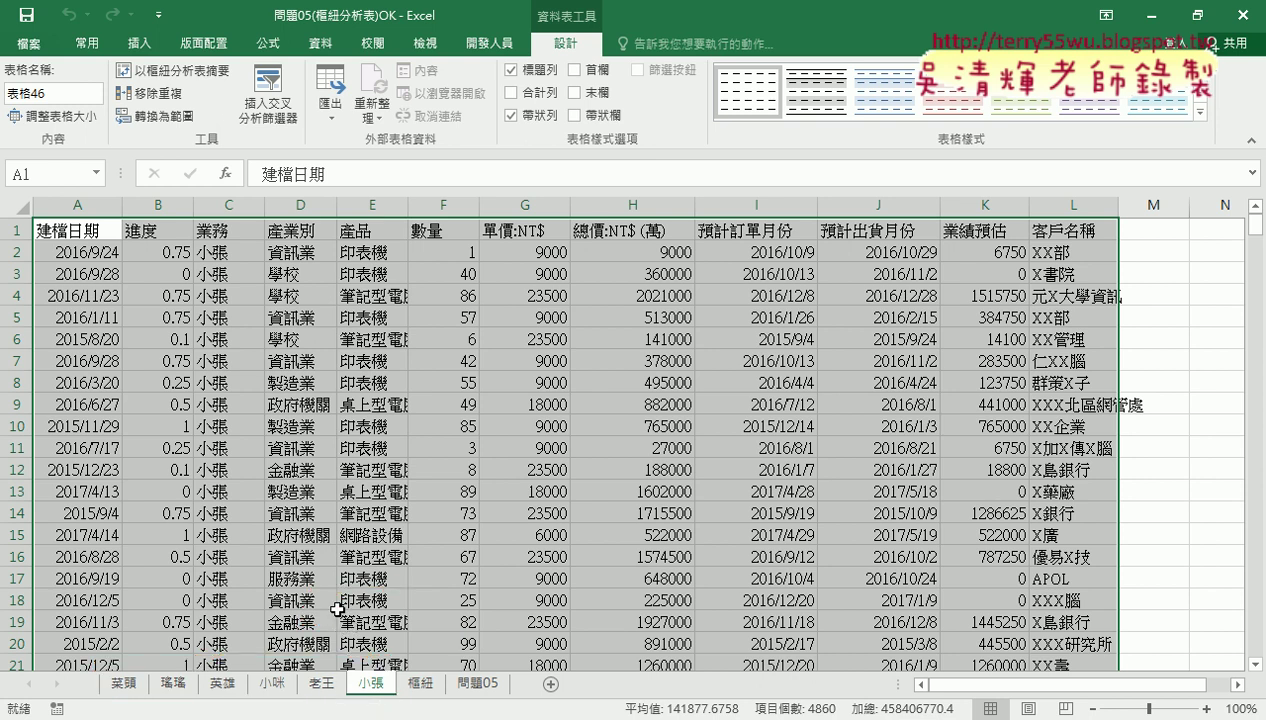
left_click(480, 684)
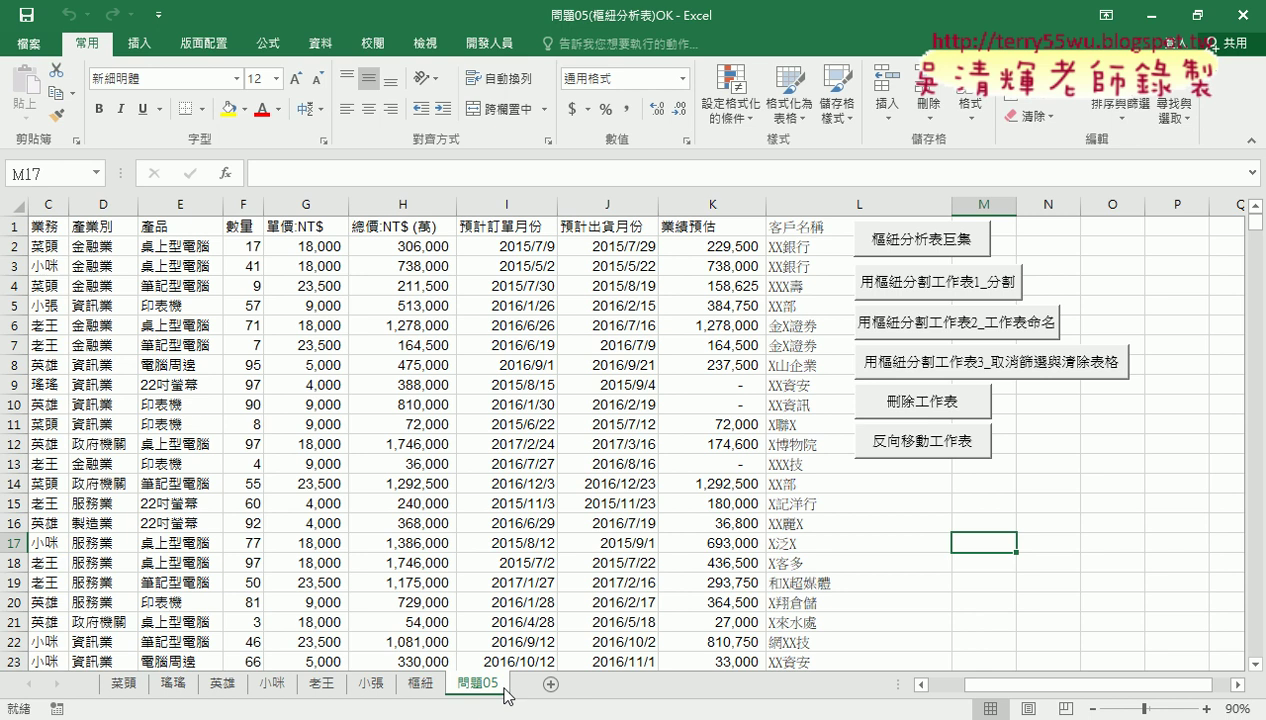
left_click(175, 683)
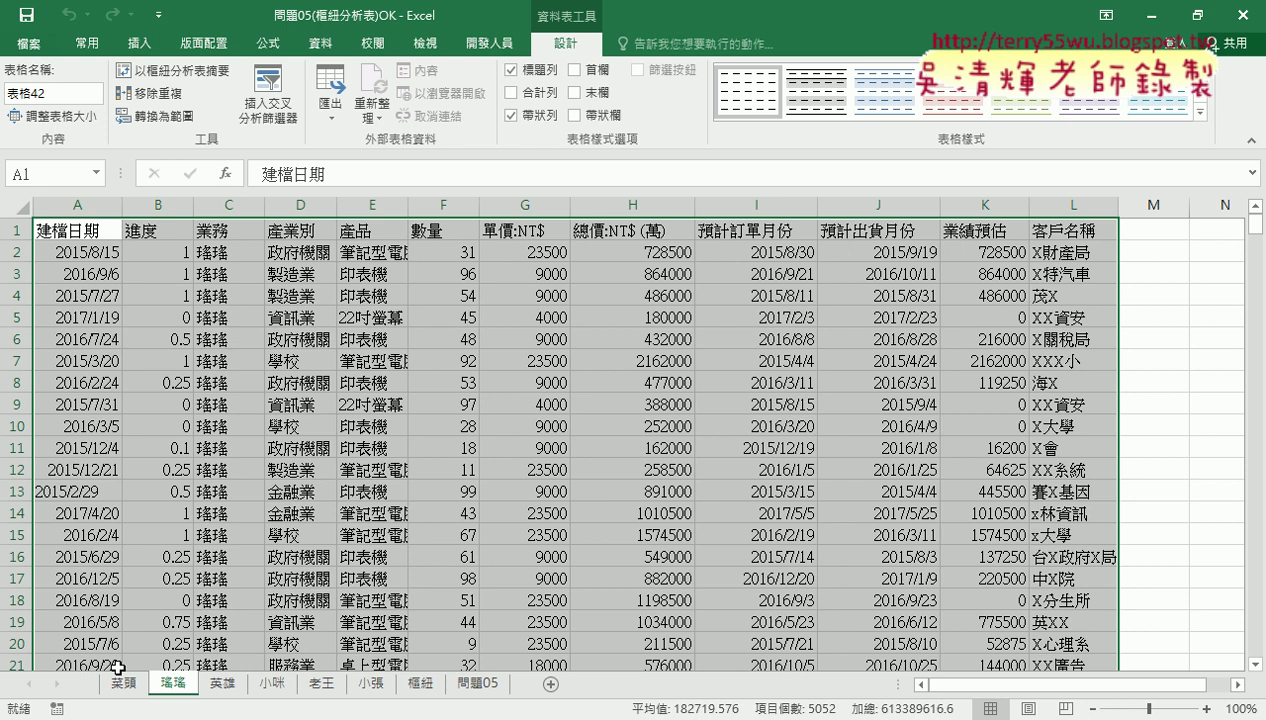
Step: Flip the sheet order with 反向移動工作表 and restore it, twice, ending on 菜頭's sheet
left_click(483, 683)
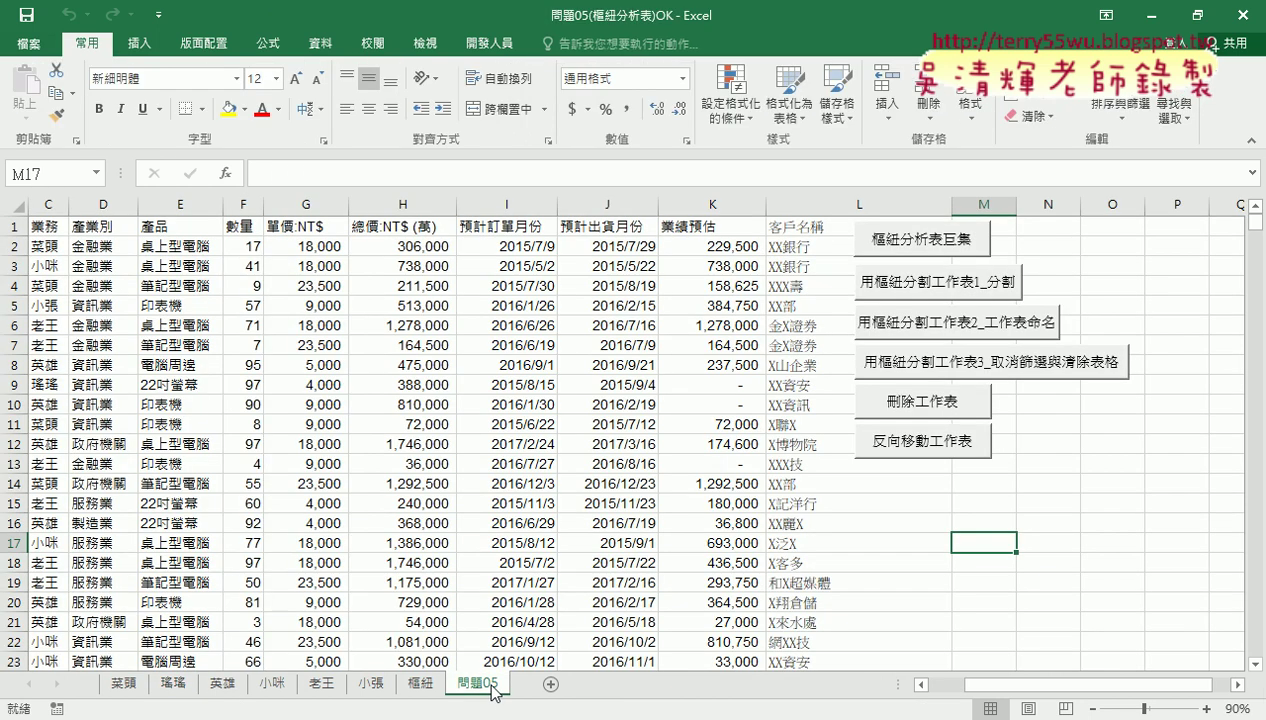
left_click(918, 449)
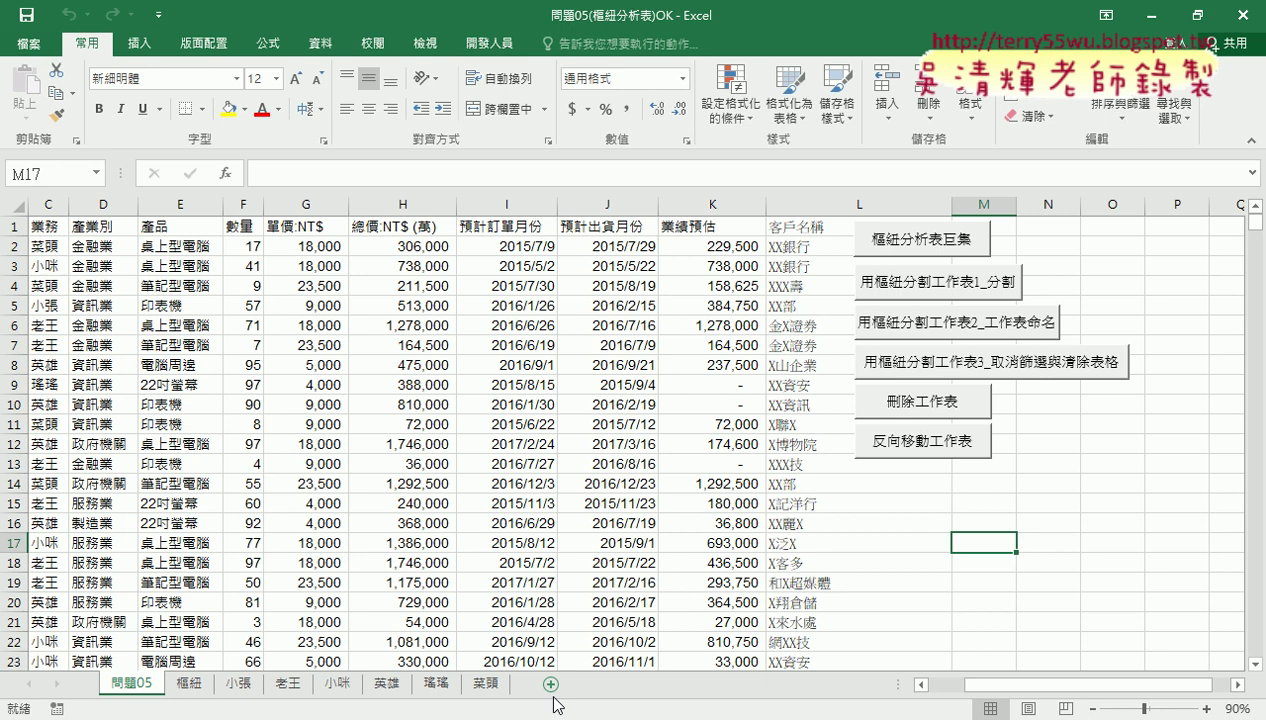
left_click(918, 449)
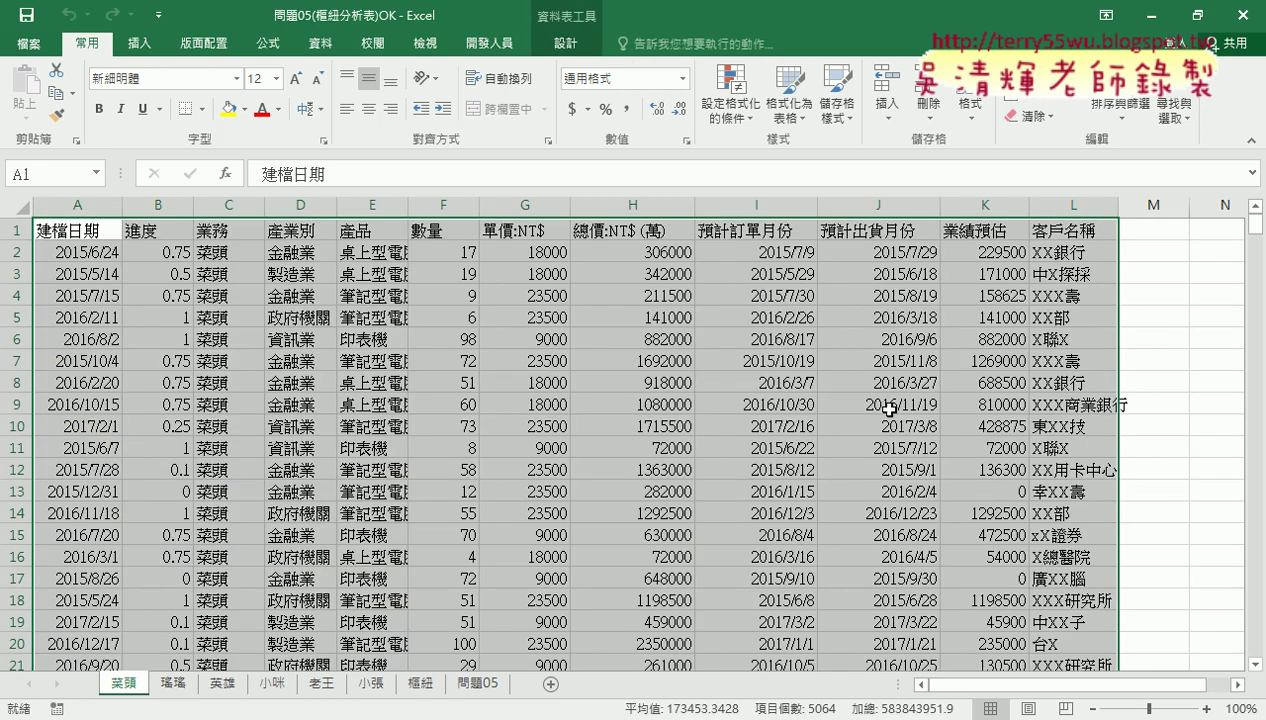
left_click(484, 683)
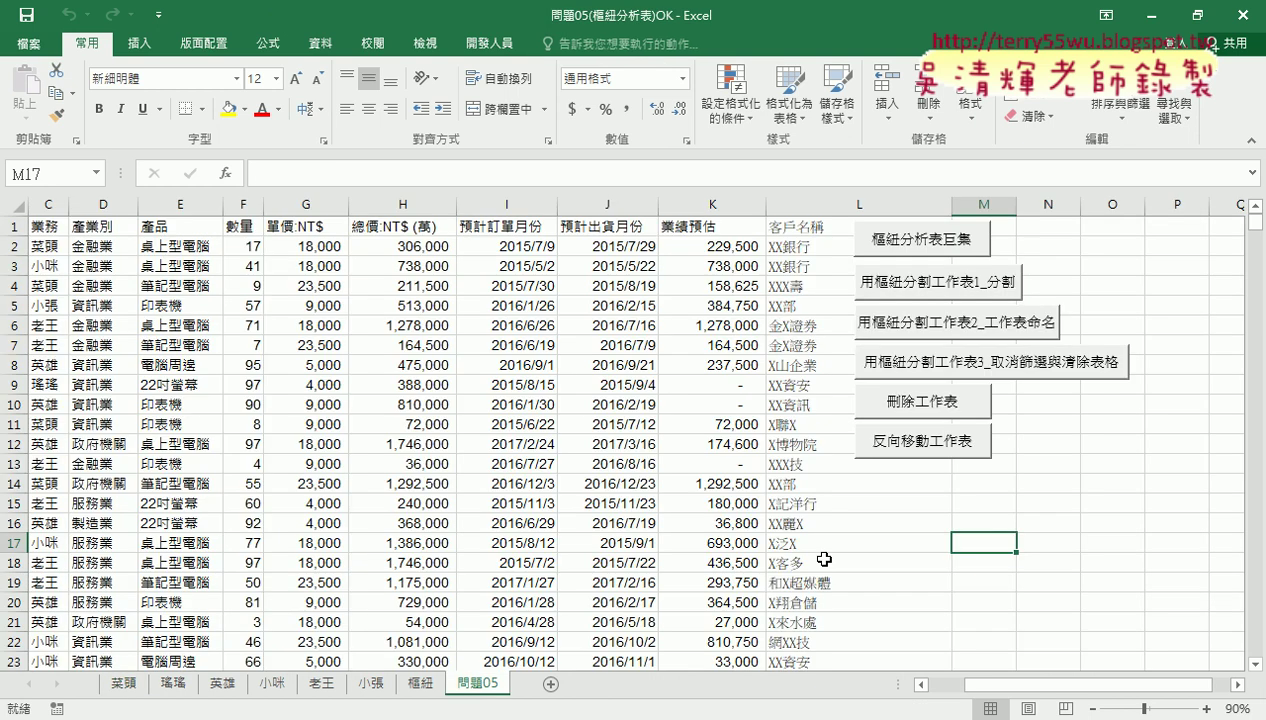
left_click(930, 447)
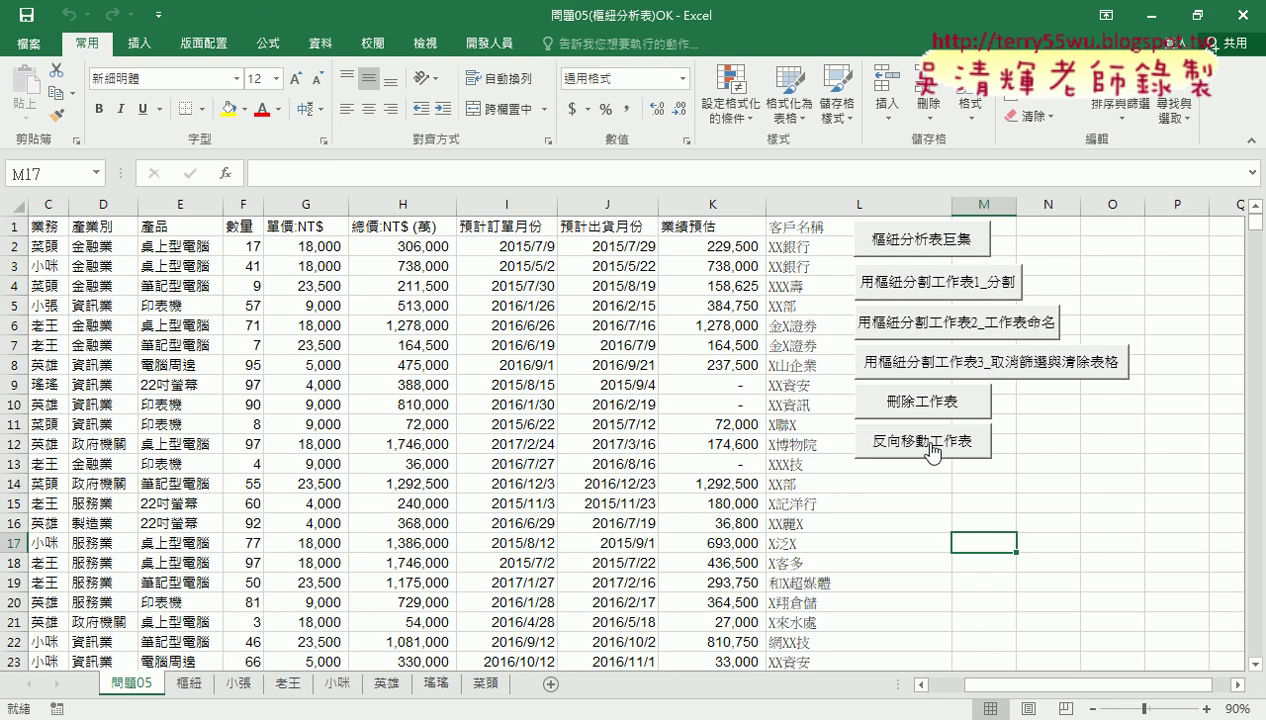
left_click(930, 447)
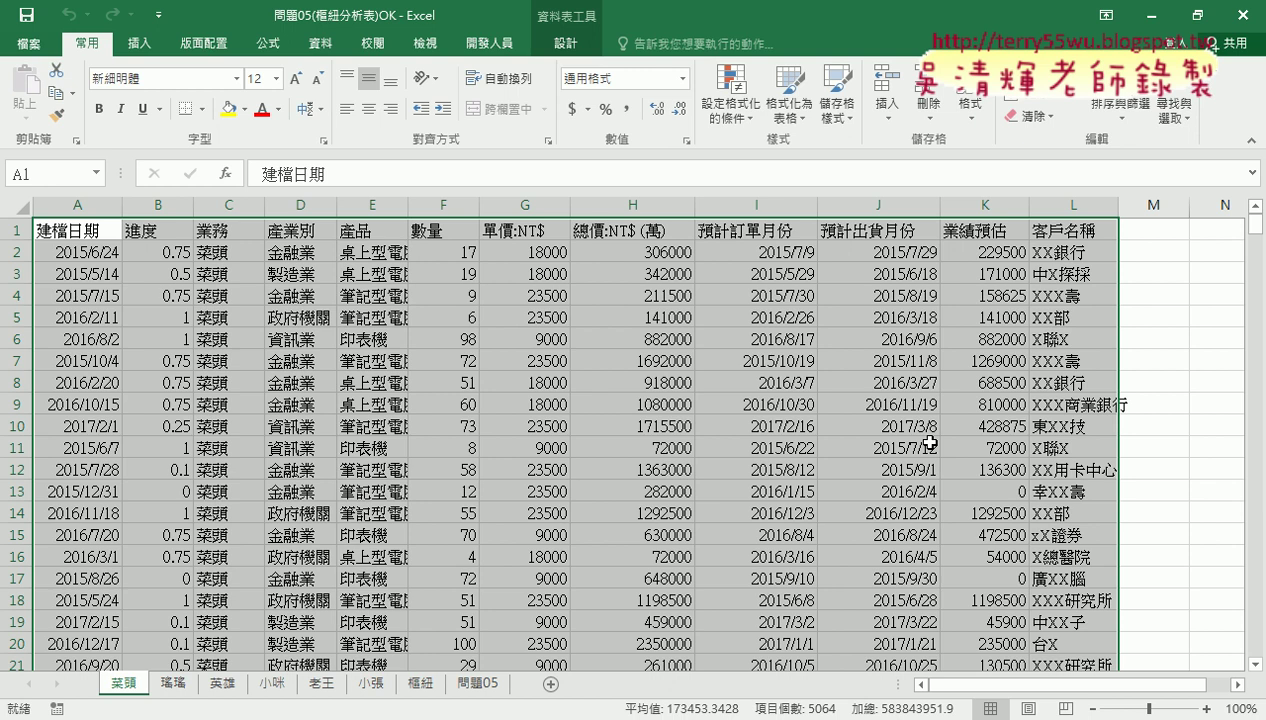
Step: Check 菜頭's total in cell B4 of the 樞紐 pivot sheet, then go back to 問題05
left_click(420, 684)
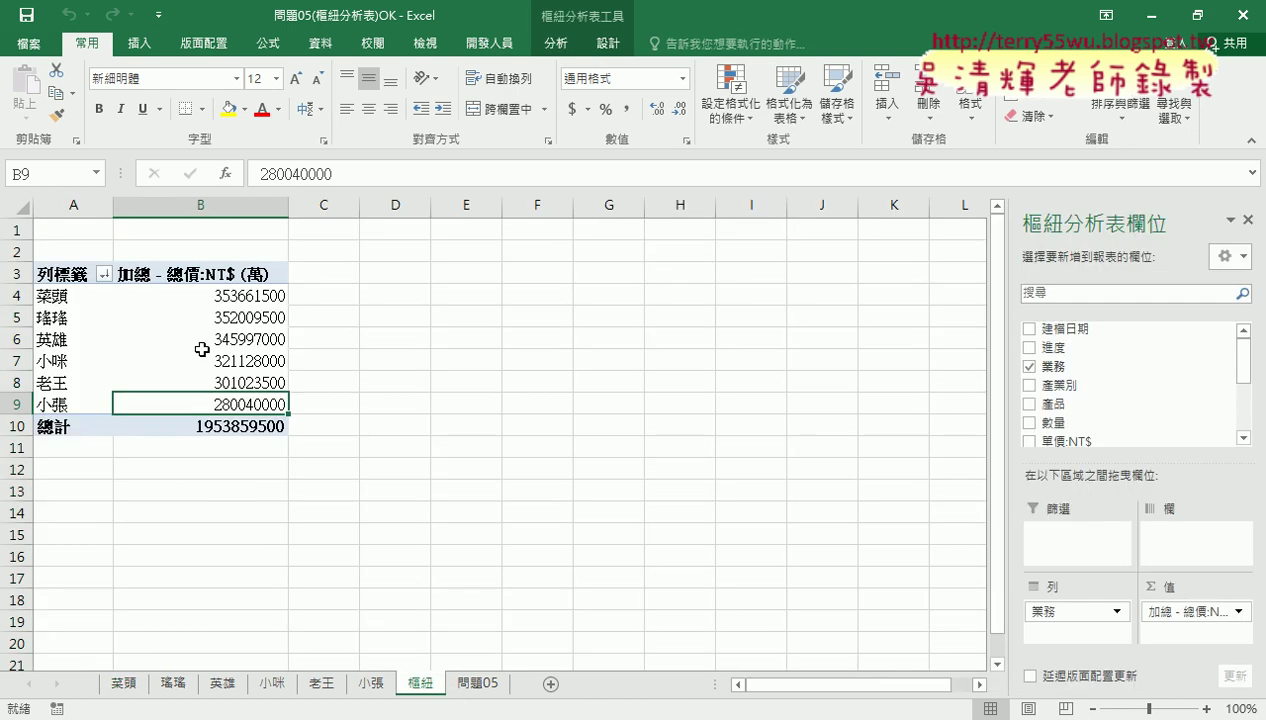
left_click(206, 296)
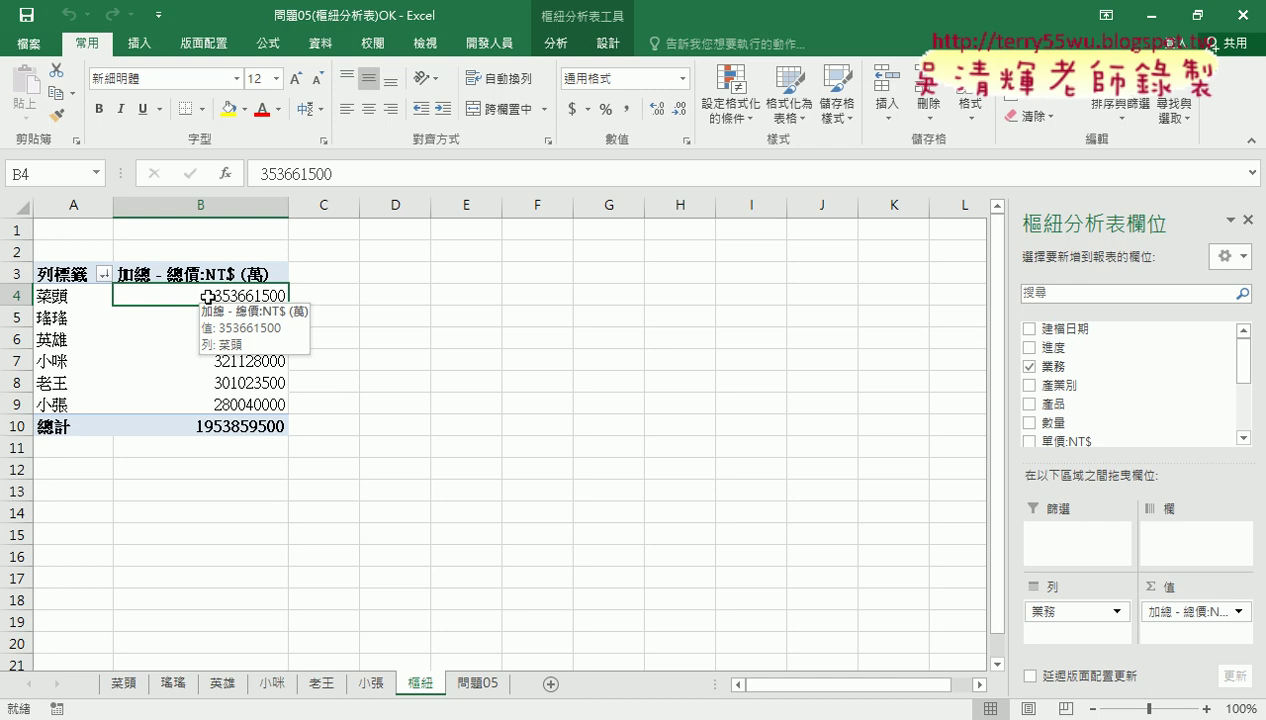
left_click(479, 686)
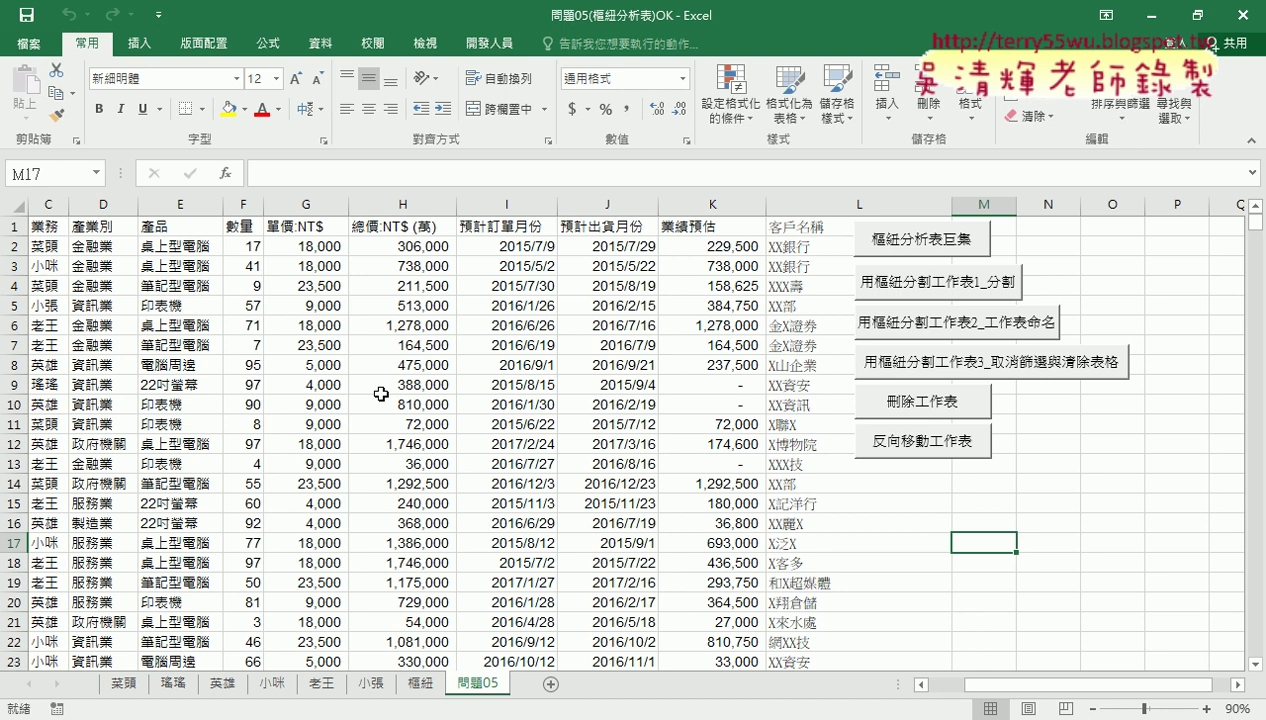
Step: Delete the six salesperson sheets with 刪除工作表, then delete the 樞紐 sheet
left_click(922, 401)
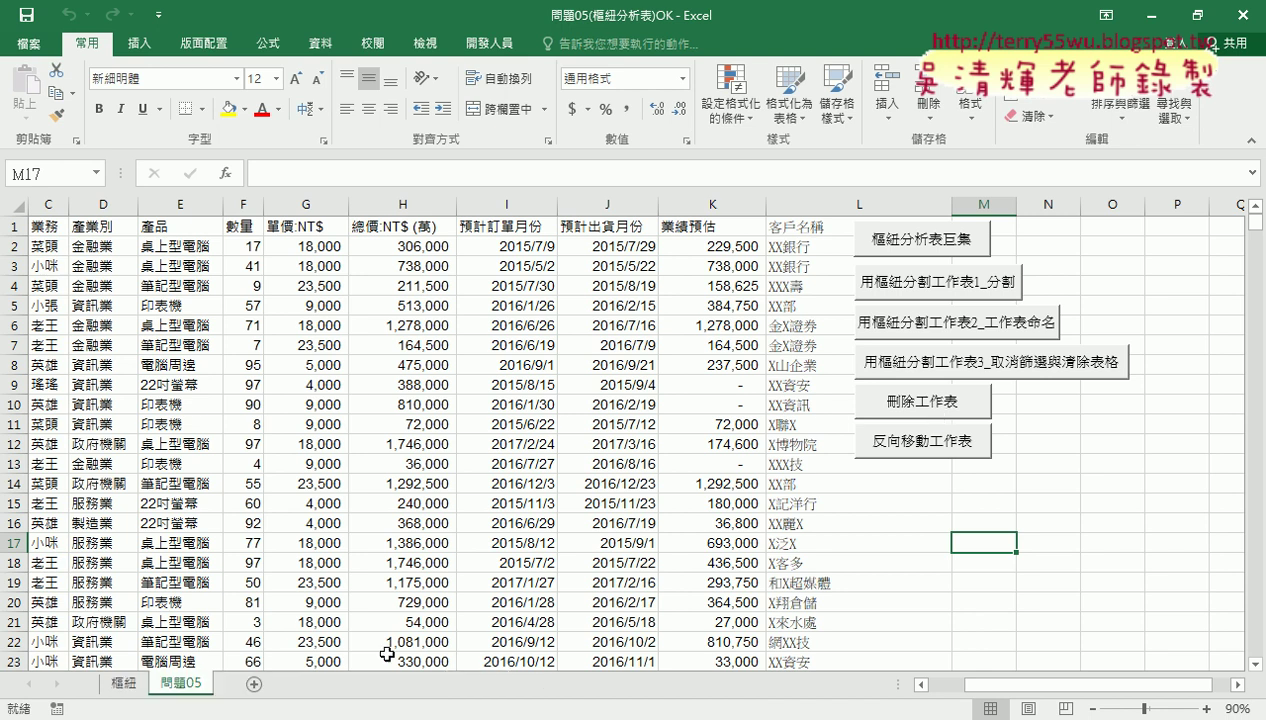
right_click(123, 683)
left_click(170, 476)
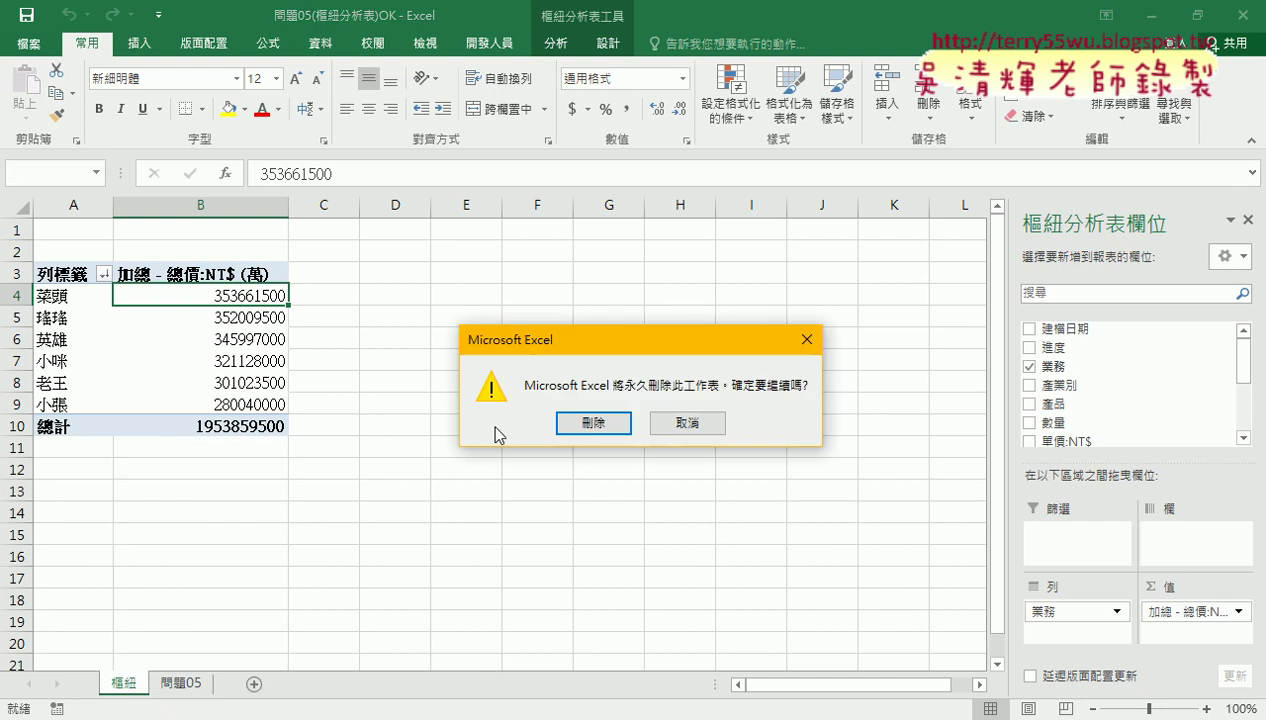
left_click(573, 424)
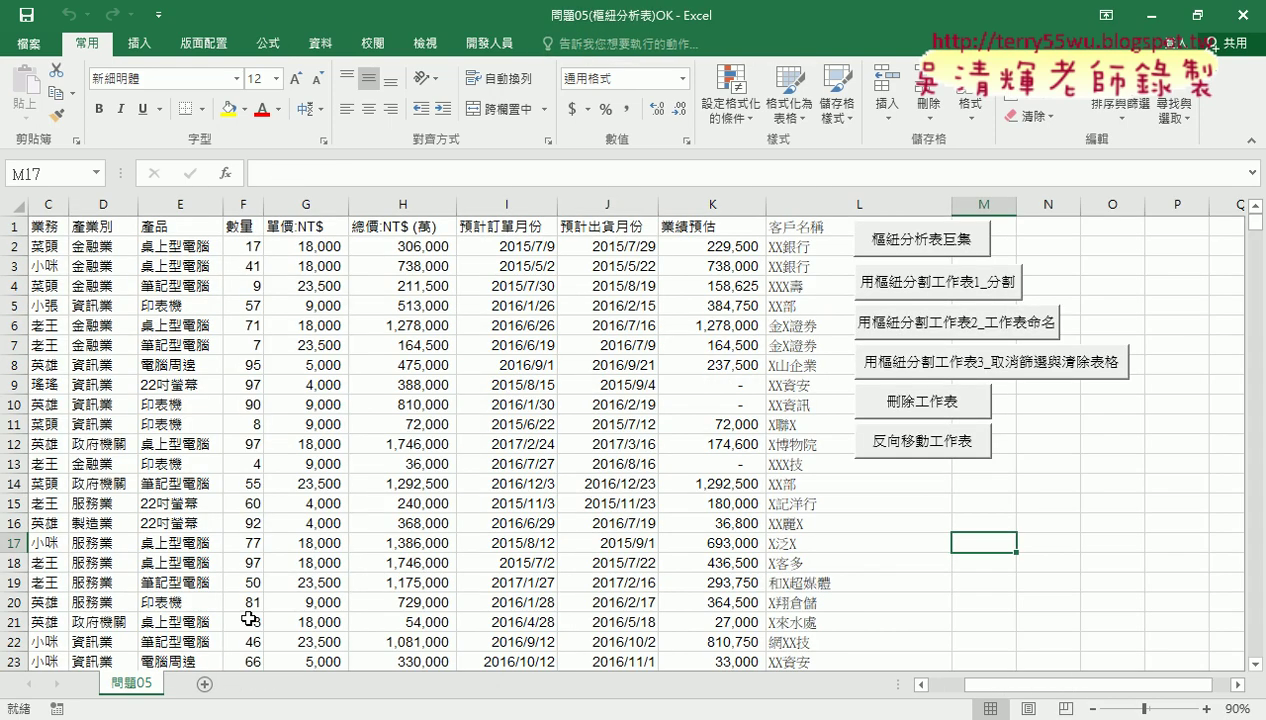
left_click(484, 326)
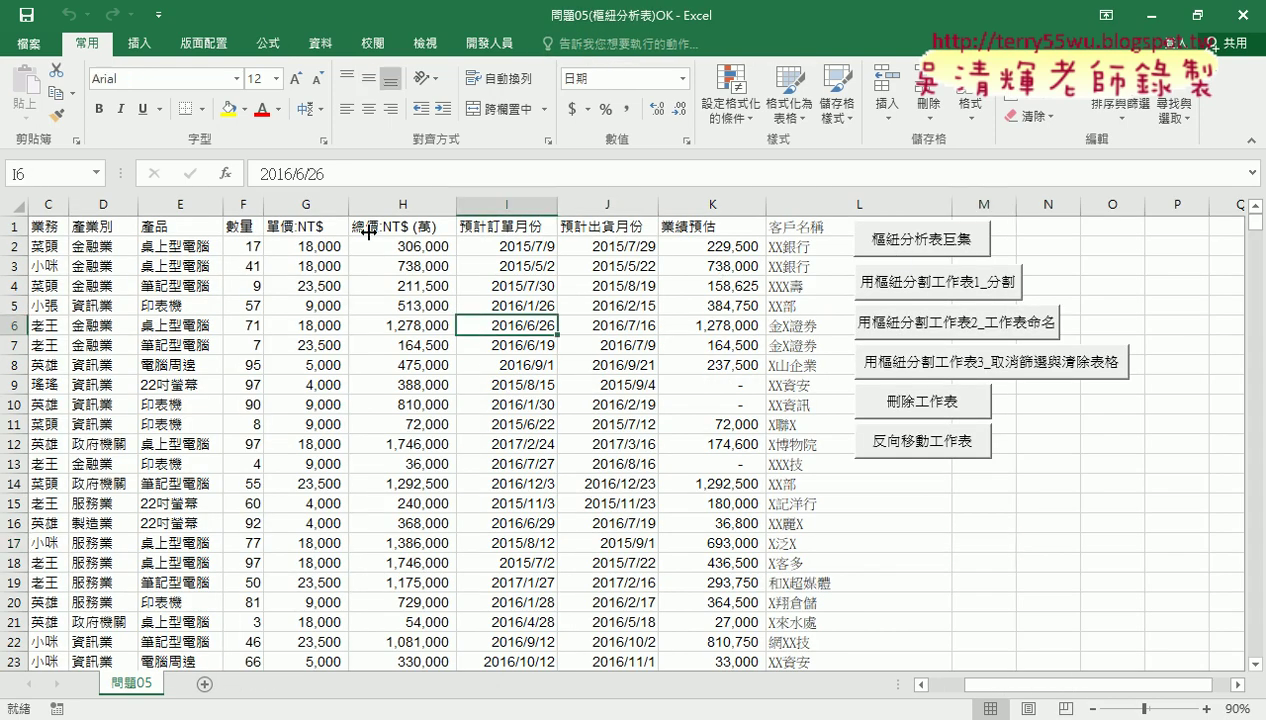
Step: Insert a pivot table on a new sheet with 業務 as rows and summed 總價:NT$ (萬) as values
left_click(137, 47)
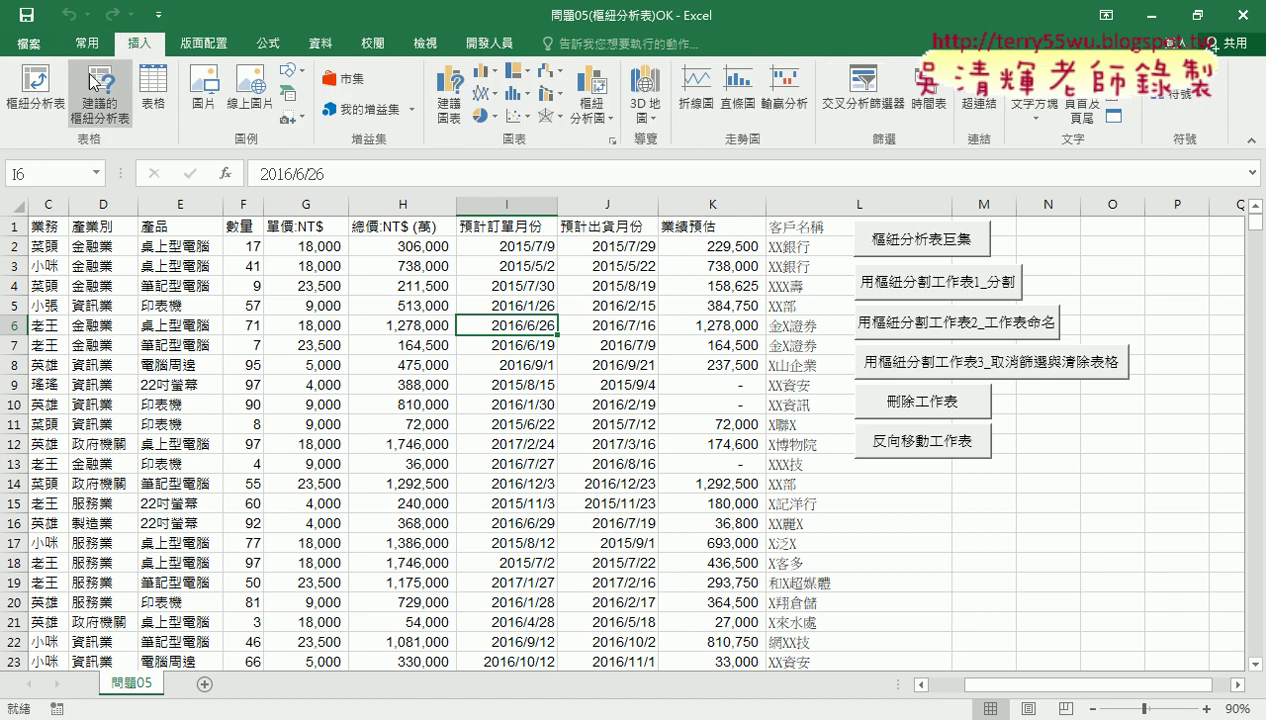
left_click(36, 90)
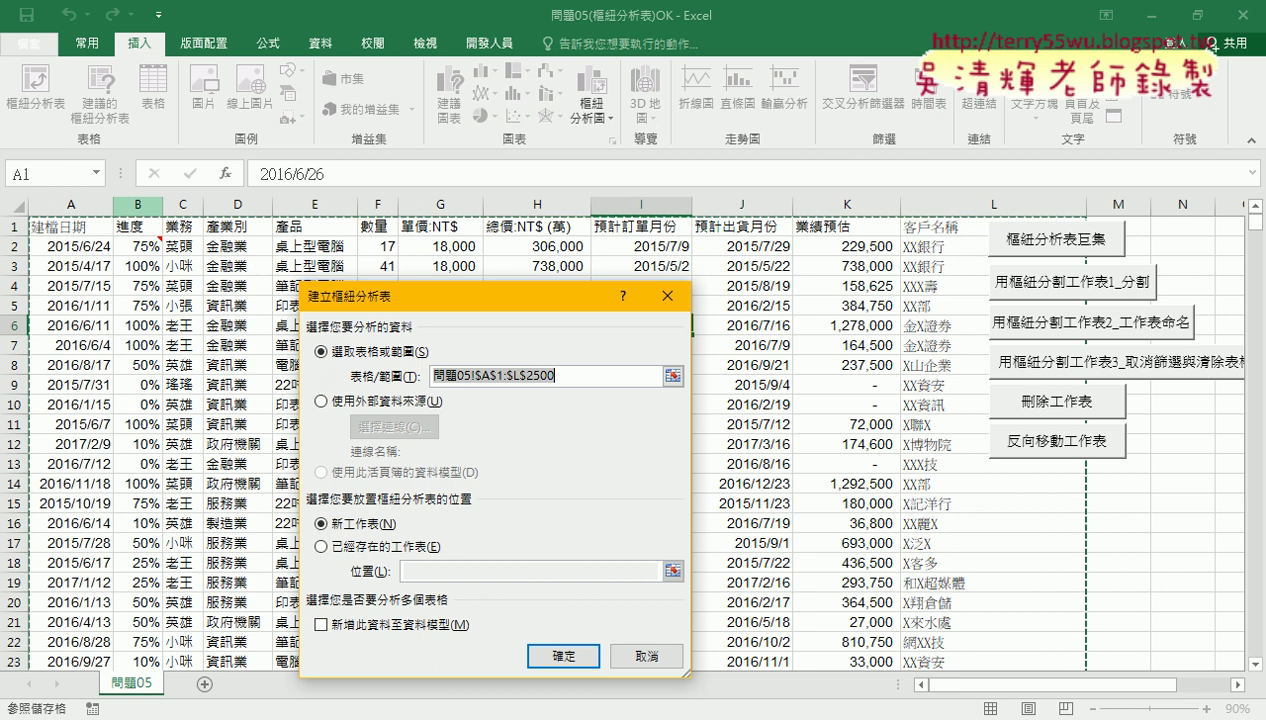
left_click(548, 655)
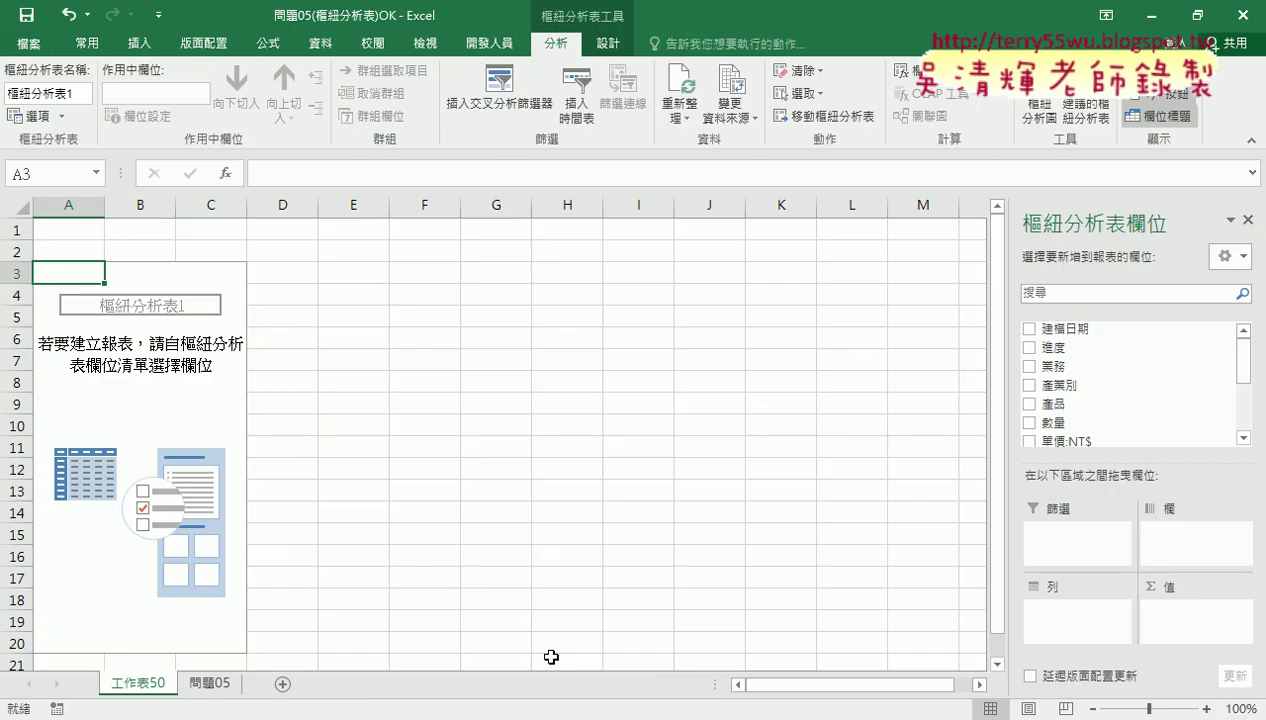
left_click_drag(1050, 366, 1047, 613)
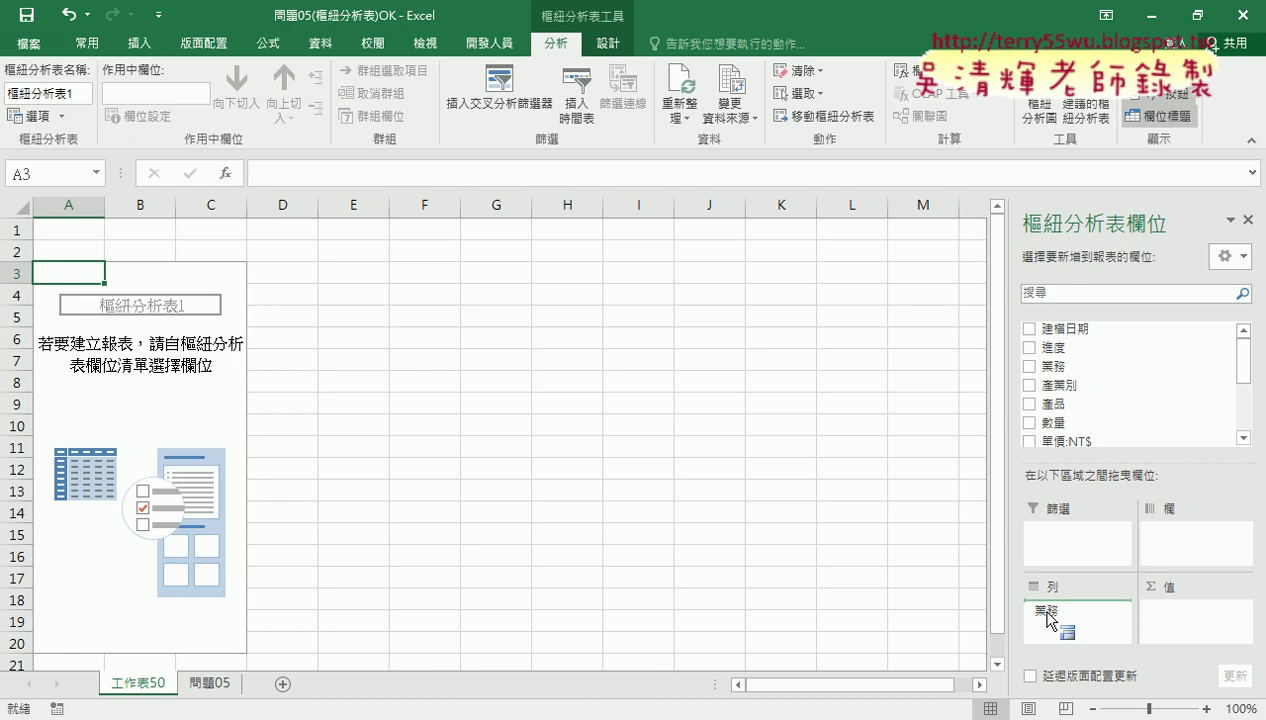
left_click_drag(1243, 374, 1242, 420)
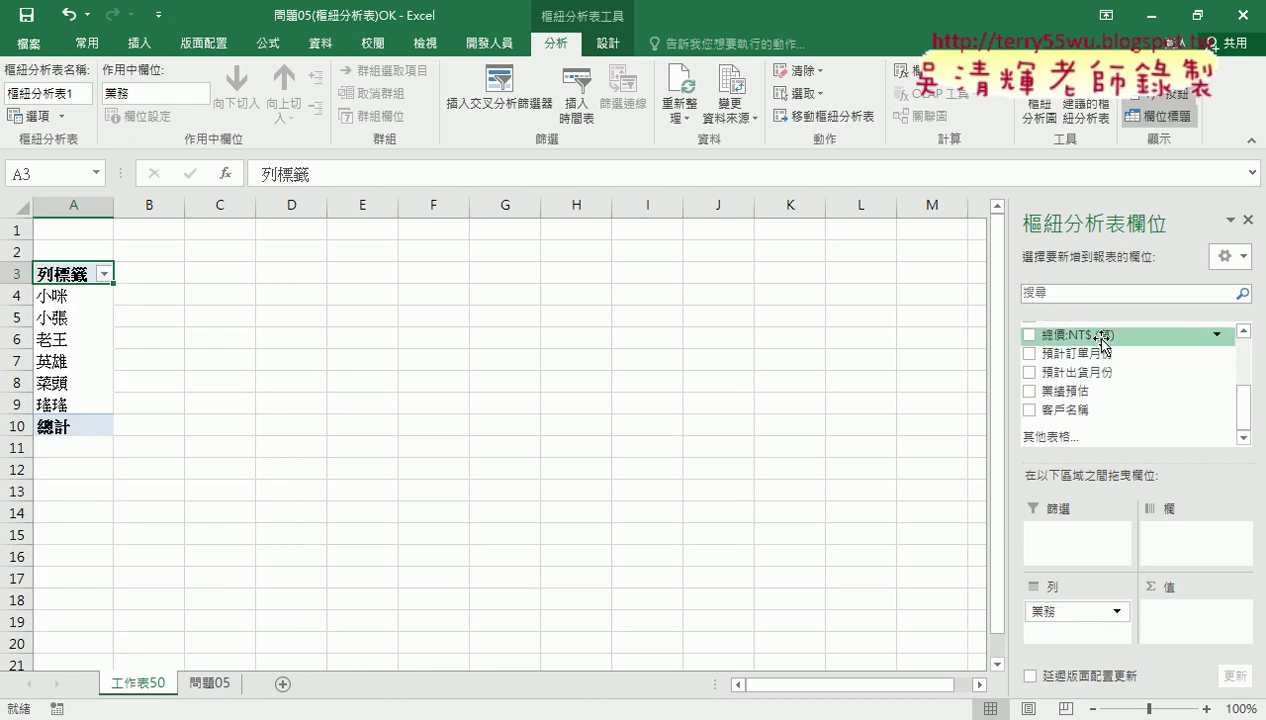
left_click_drag(1078, 334, 1180, 621)
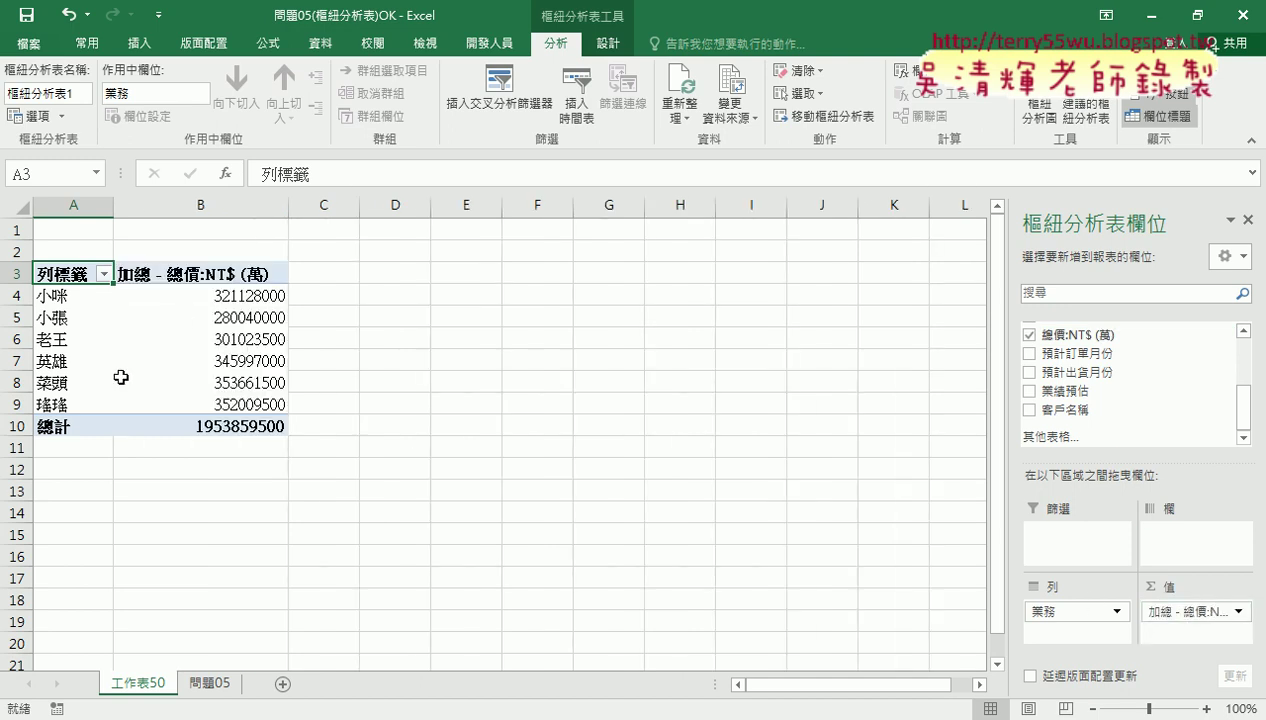
Step: Sort the salesperson totals descending, from 353661500 down to 280040000
left_click(225, 293)
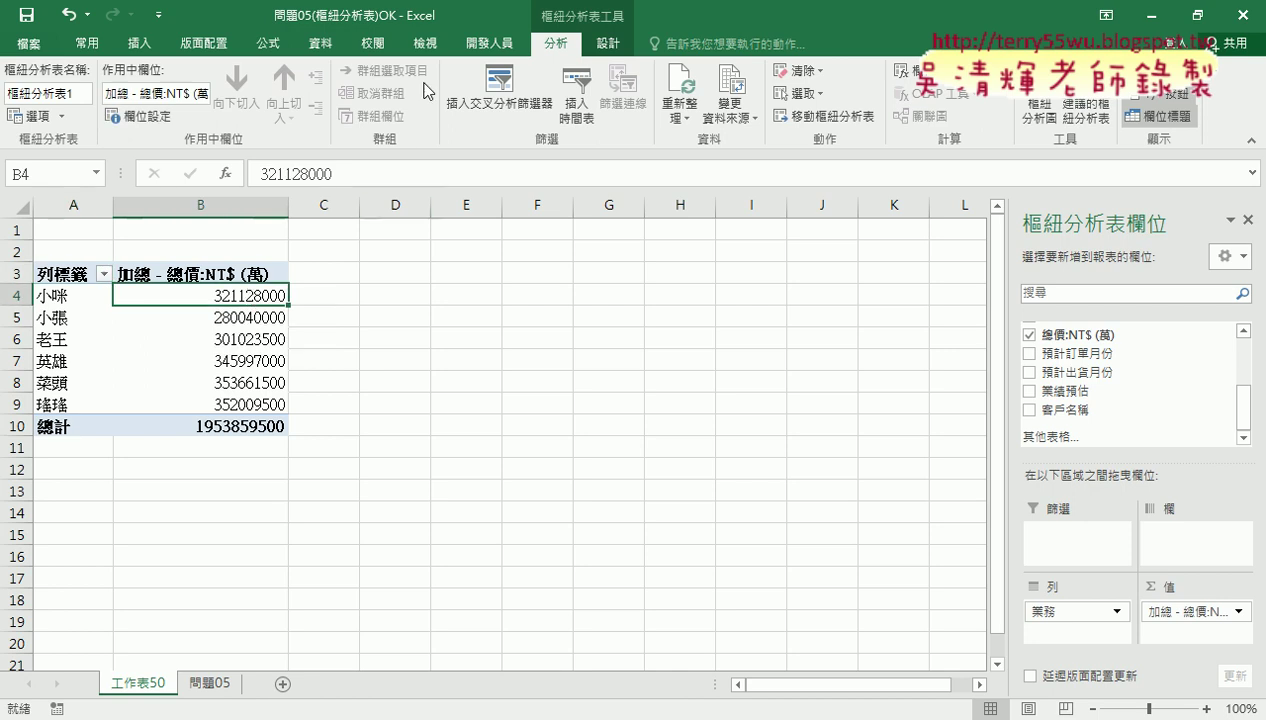
left_click(333, 47)
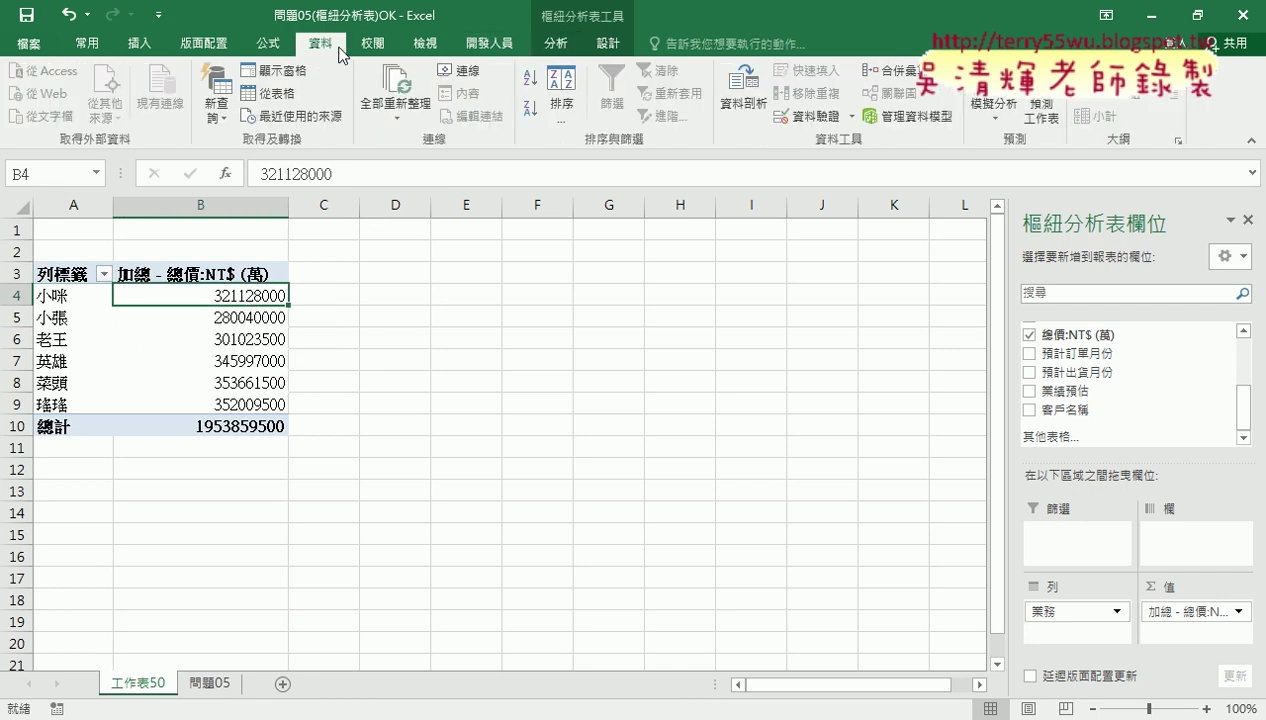
left_click(536, 118)
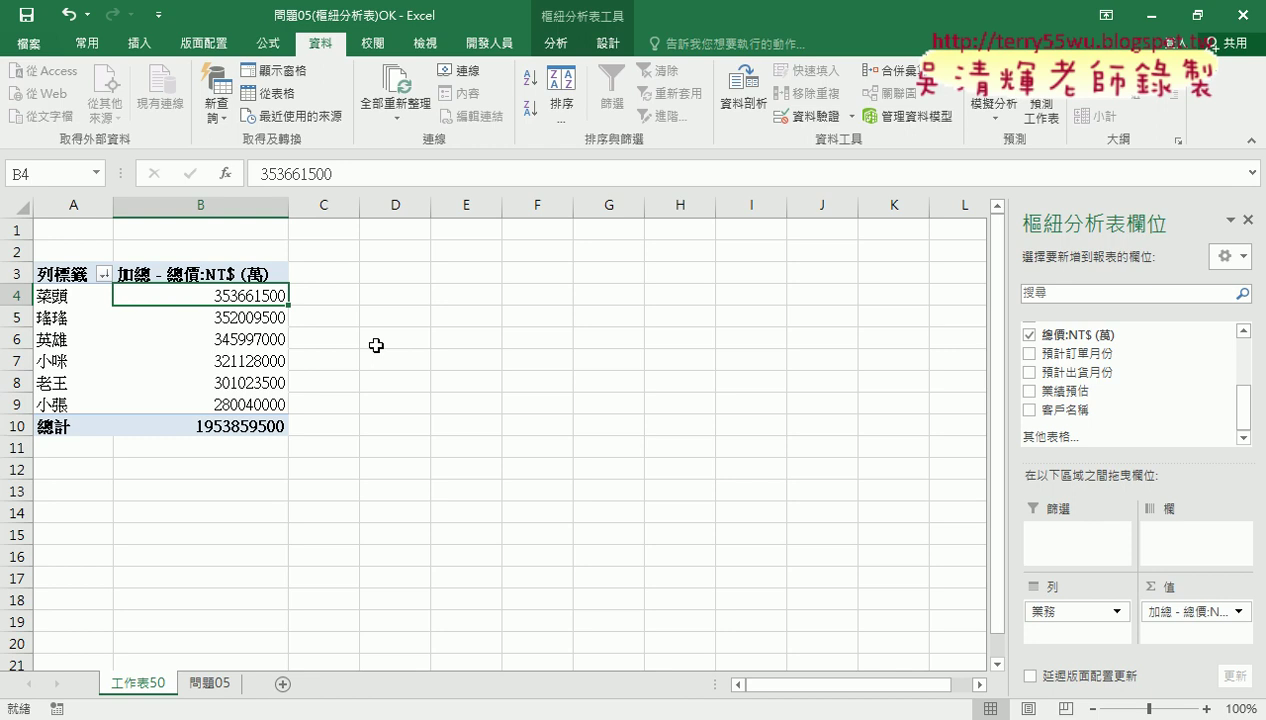
Step: Delete the practice pivot sheet 工作表50, leaving only the 問題05 sheet
right_click(140, 684)
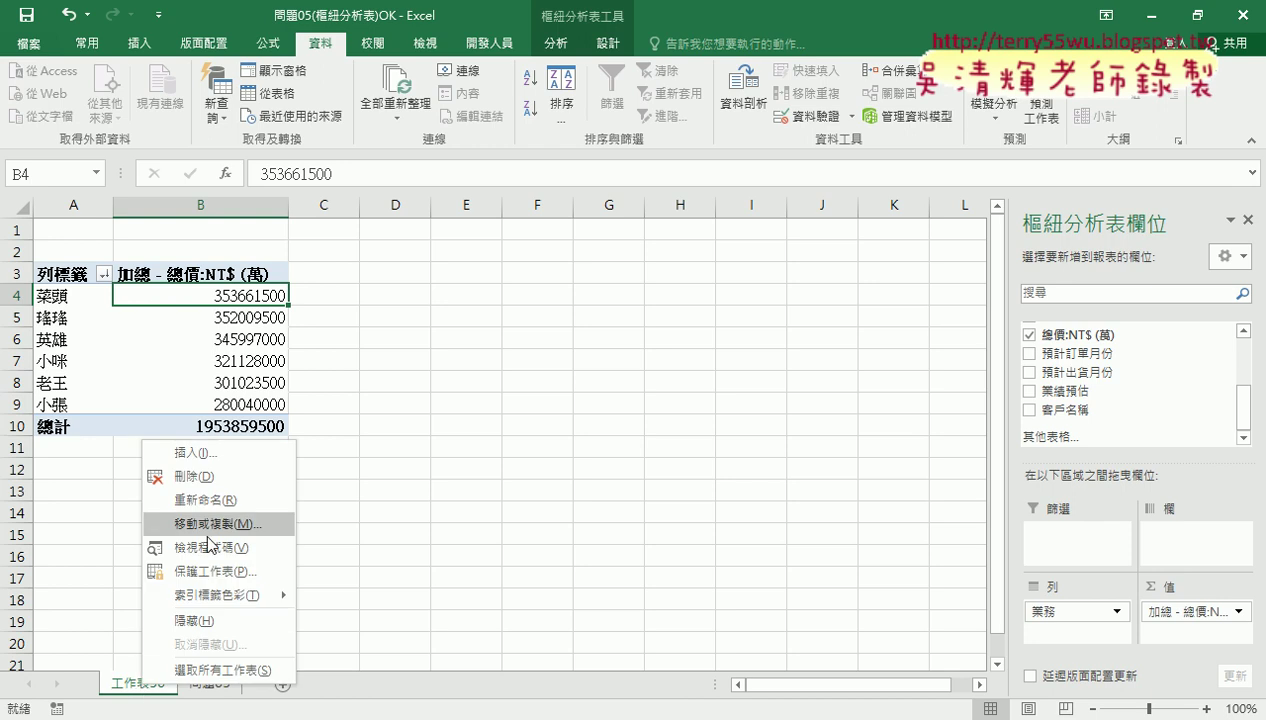
left_click(216, 476)
left_click(590, 420)
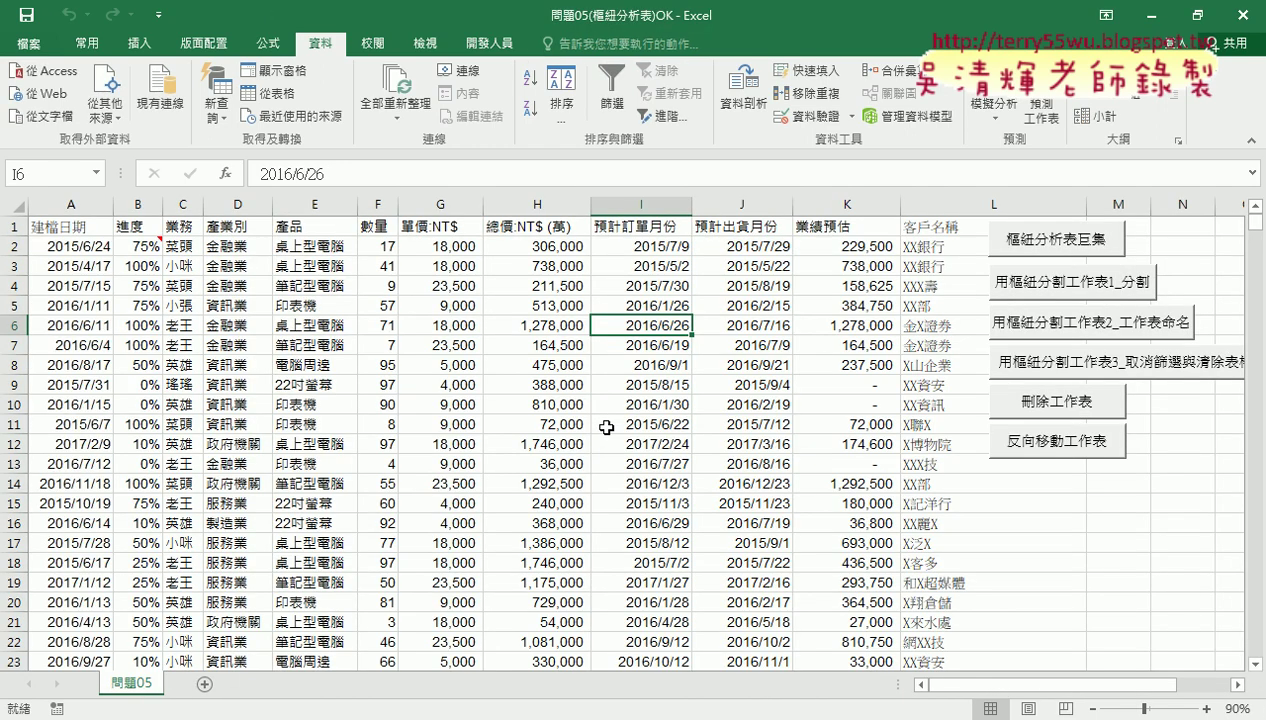
left_click(489, 43)
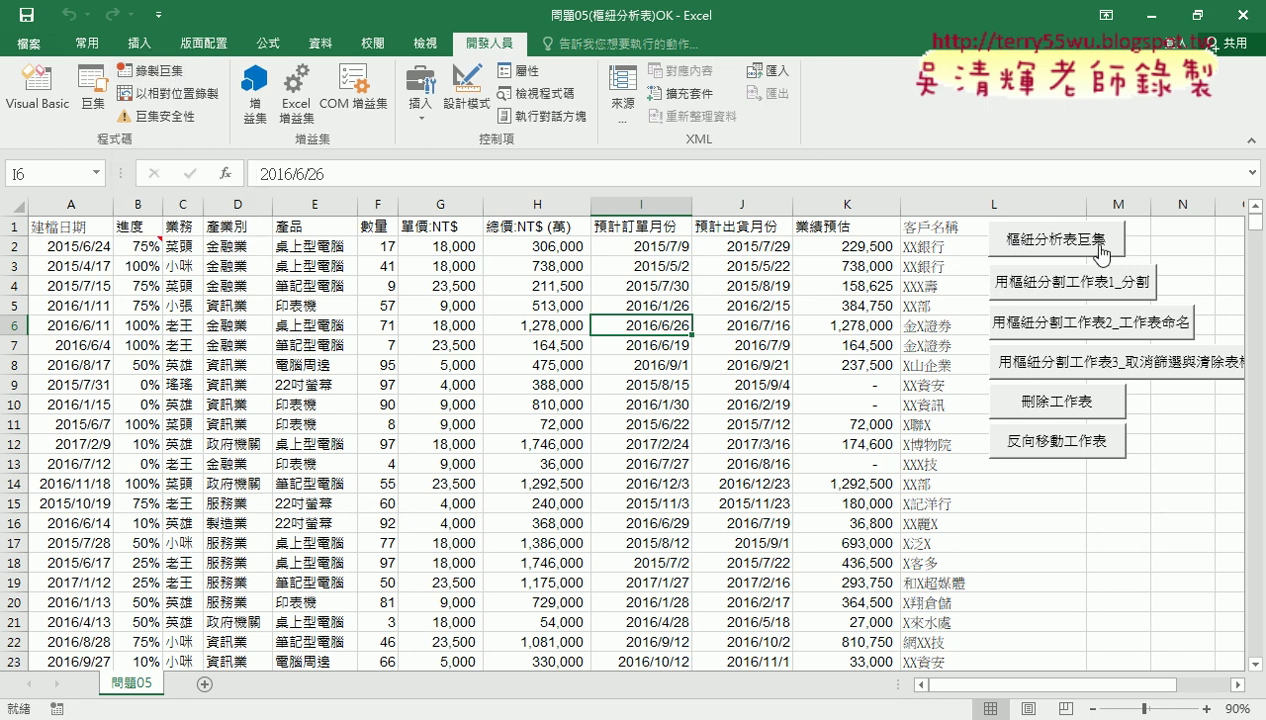
Step: Open the 樞紐分析表巨集 button's macro code in the VBA editor and enlarge the code window
right_click(1050, 240)
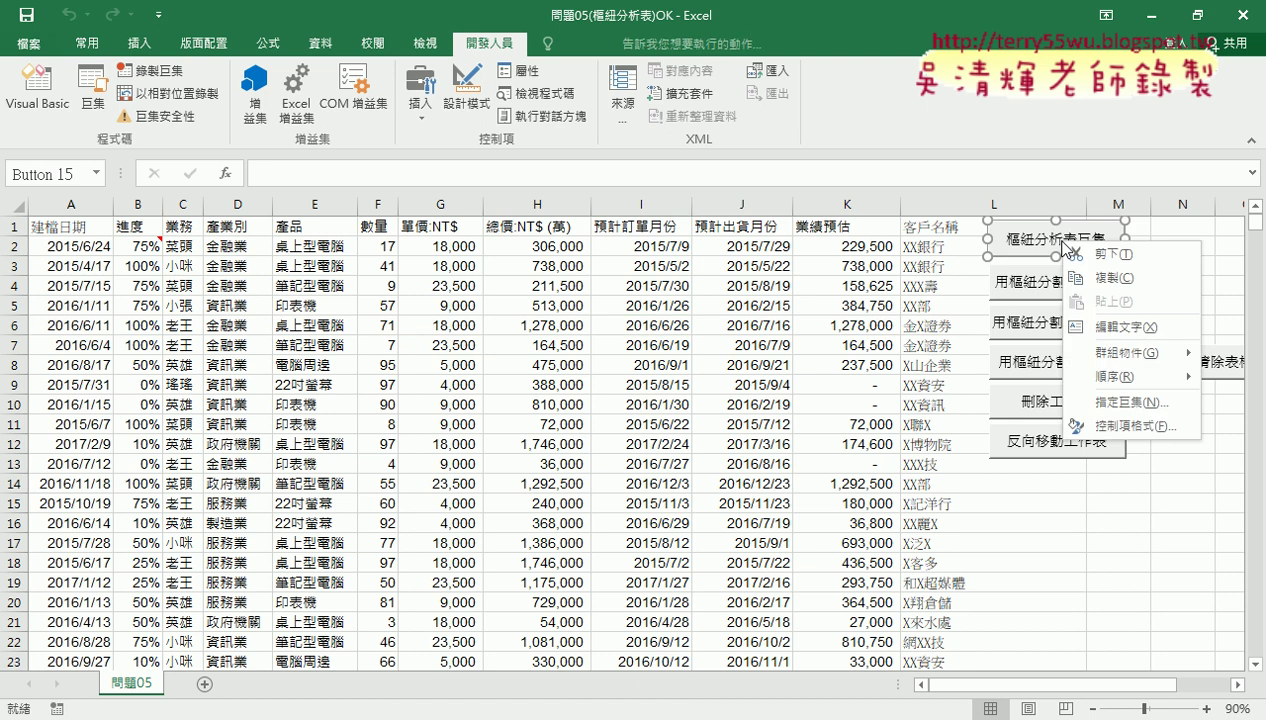
left_click(1107, 402)
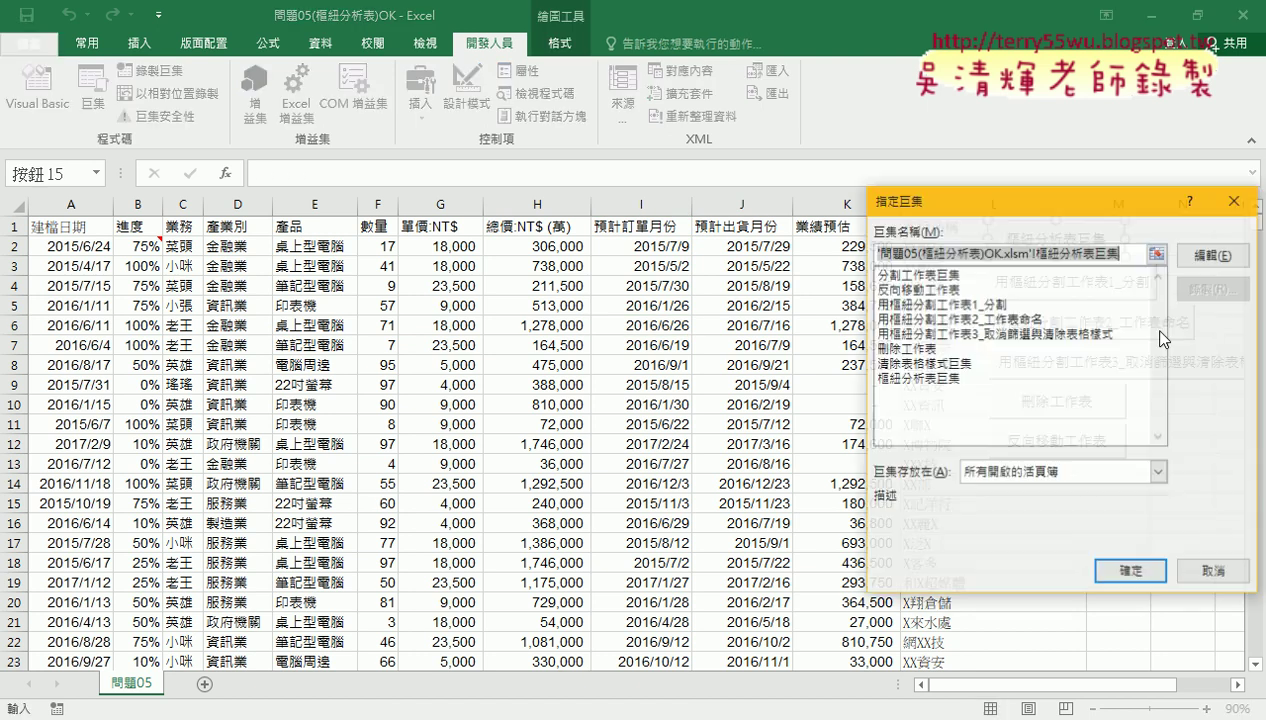
left_click(1201, 254)
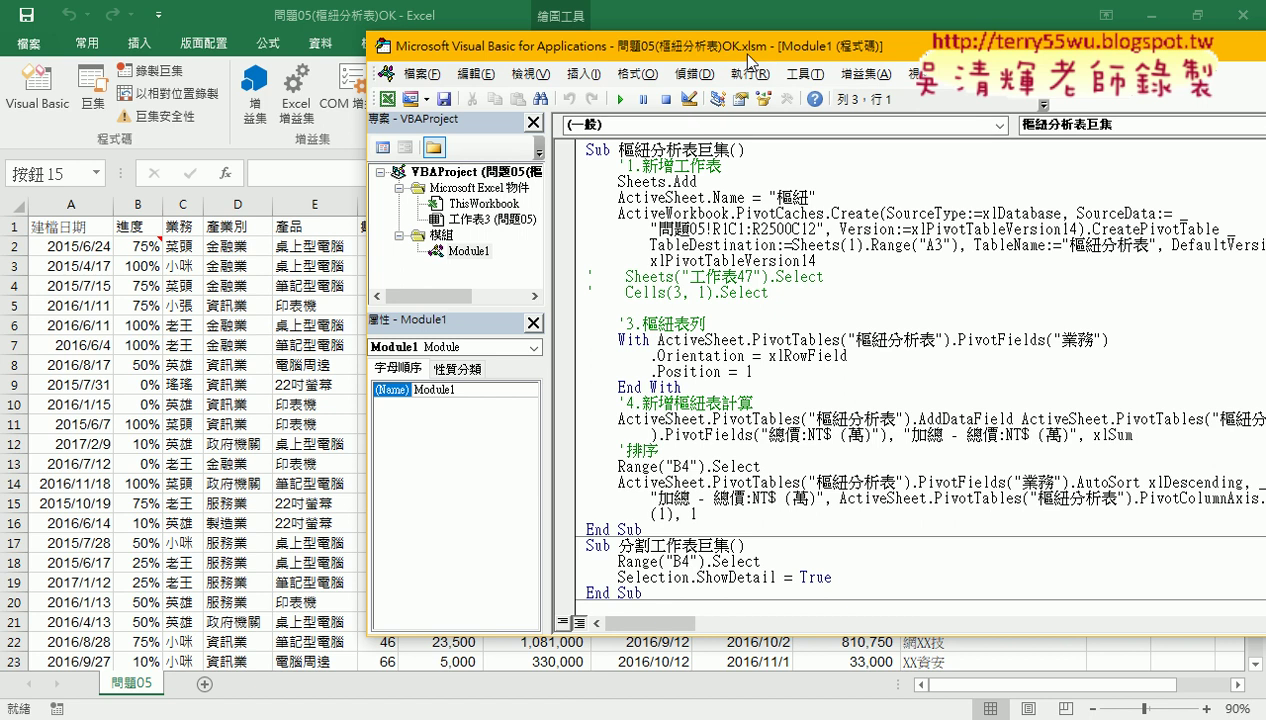
left_click_drag(750, 46, 422, 36)
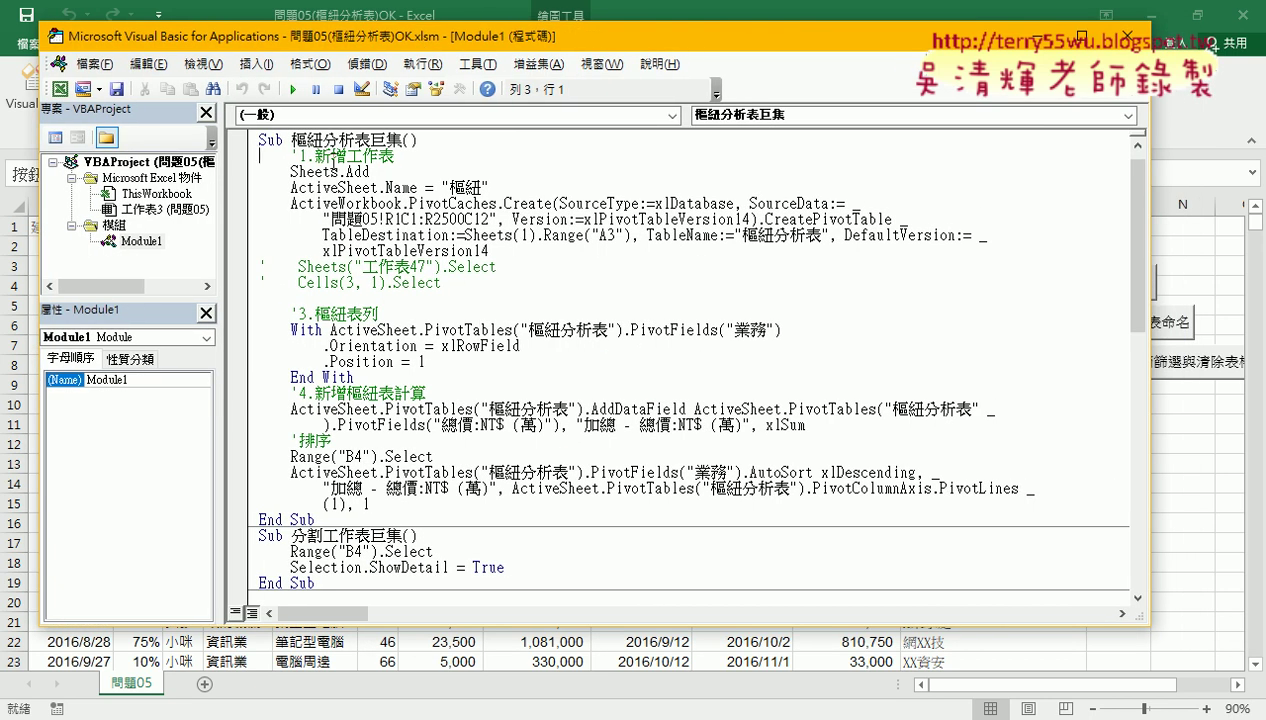
Step: Renumber the step comments to '2.樞紐表列, '3.新增樞紐表計算 and '4.排序
left_click_drag(421, 158, 256, 158)
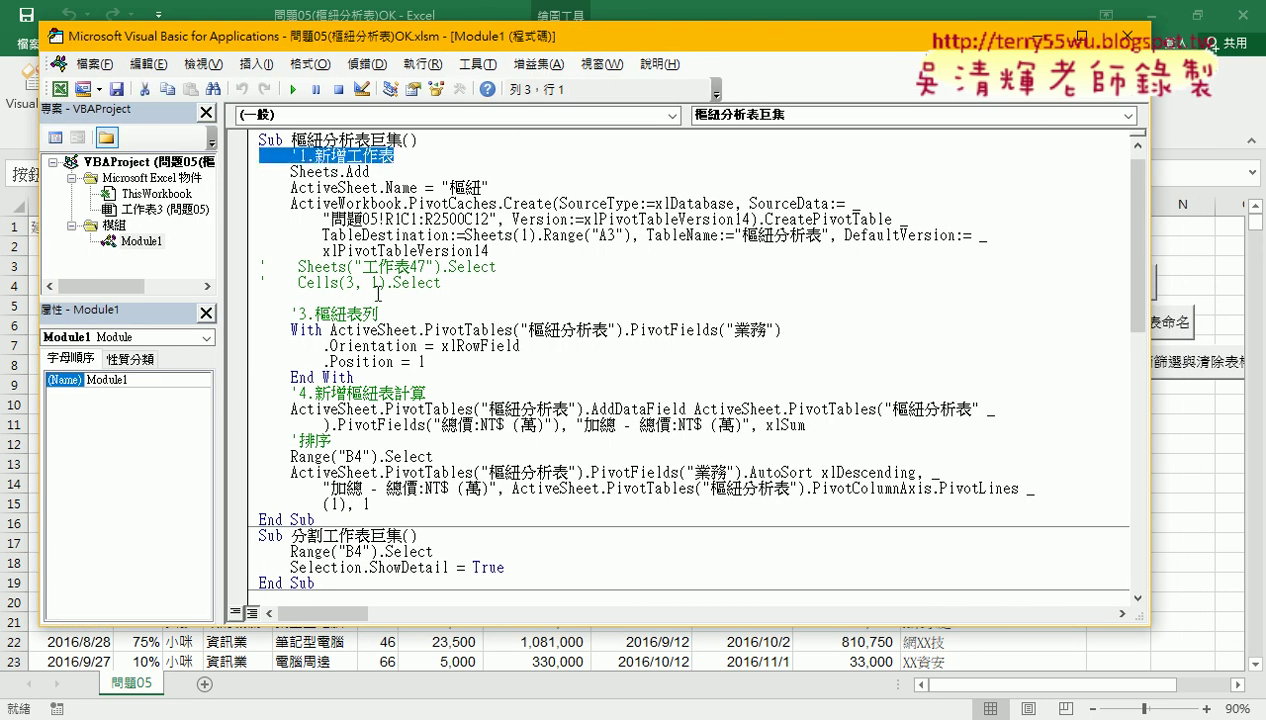
left_click_drag(380, 313, 259, 314)
left_click_drag(422, 393, 252, 393)
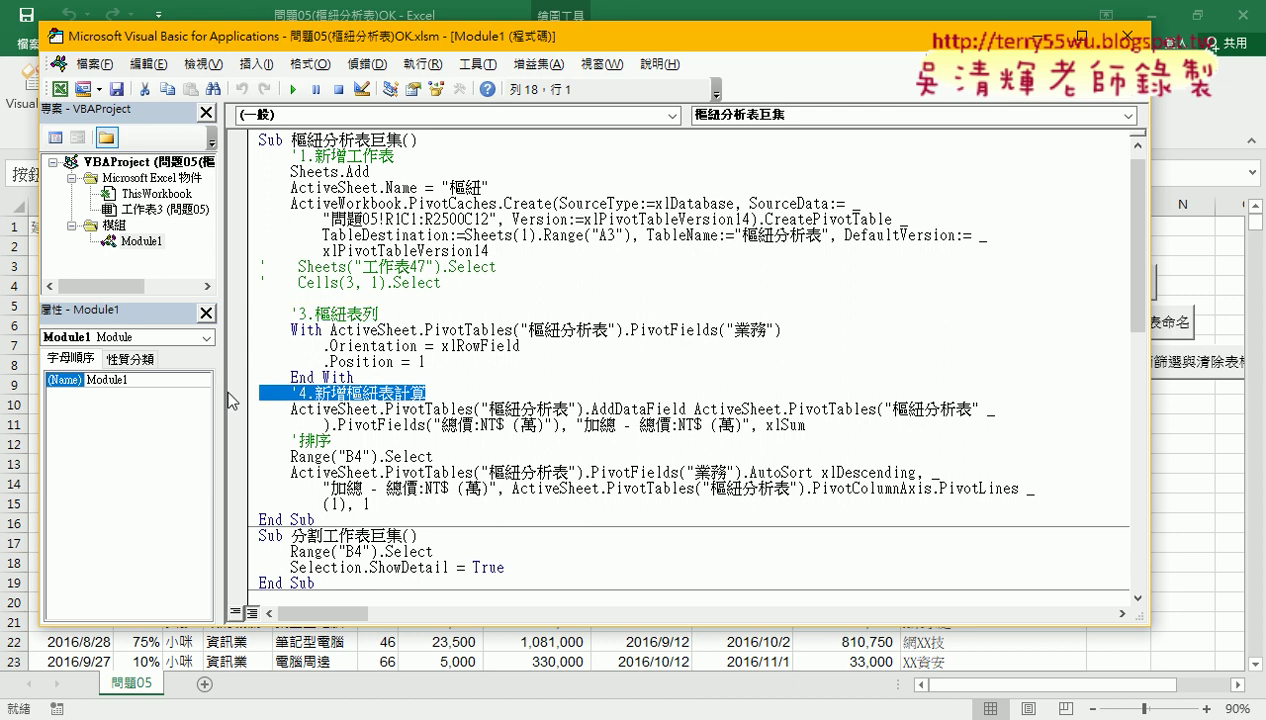
left_click(339, 171)
left_click(320, 297)
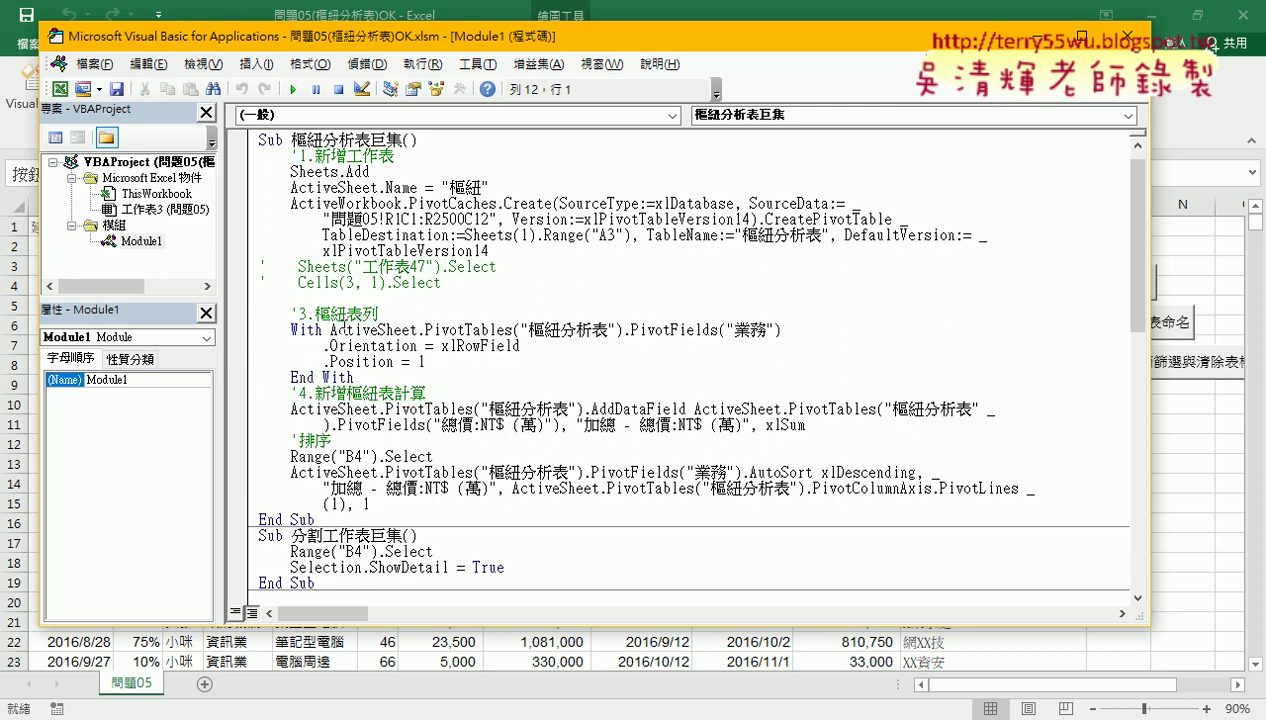
double_click(303, 313)
type("2")
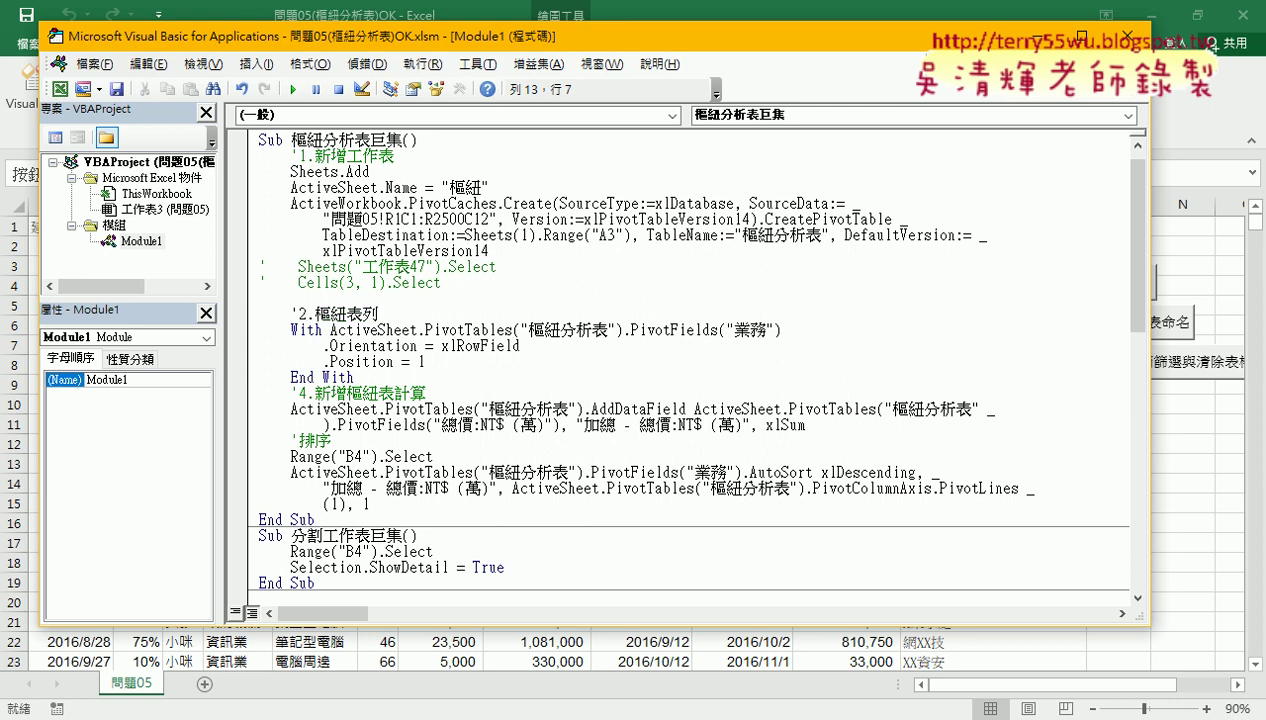
double_click(303, 395)
type("3")
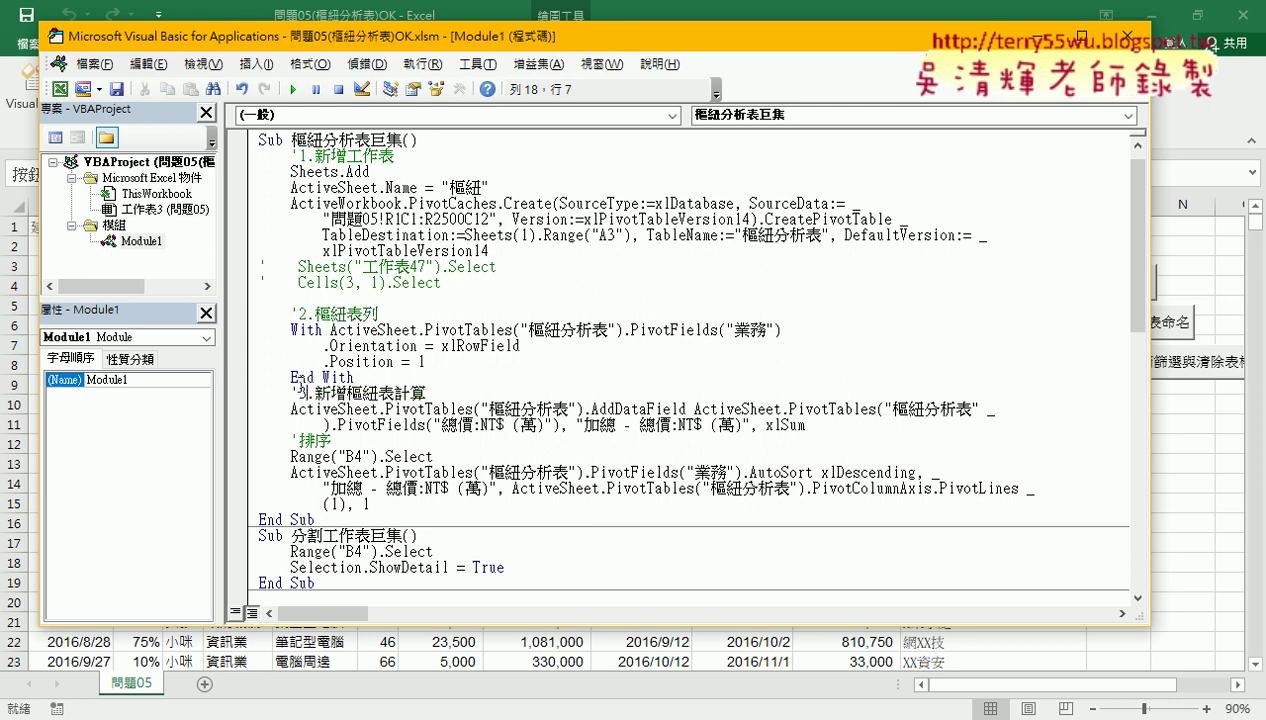
type("4")
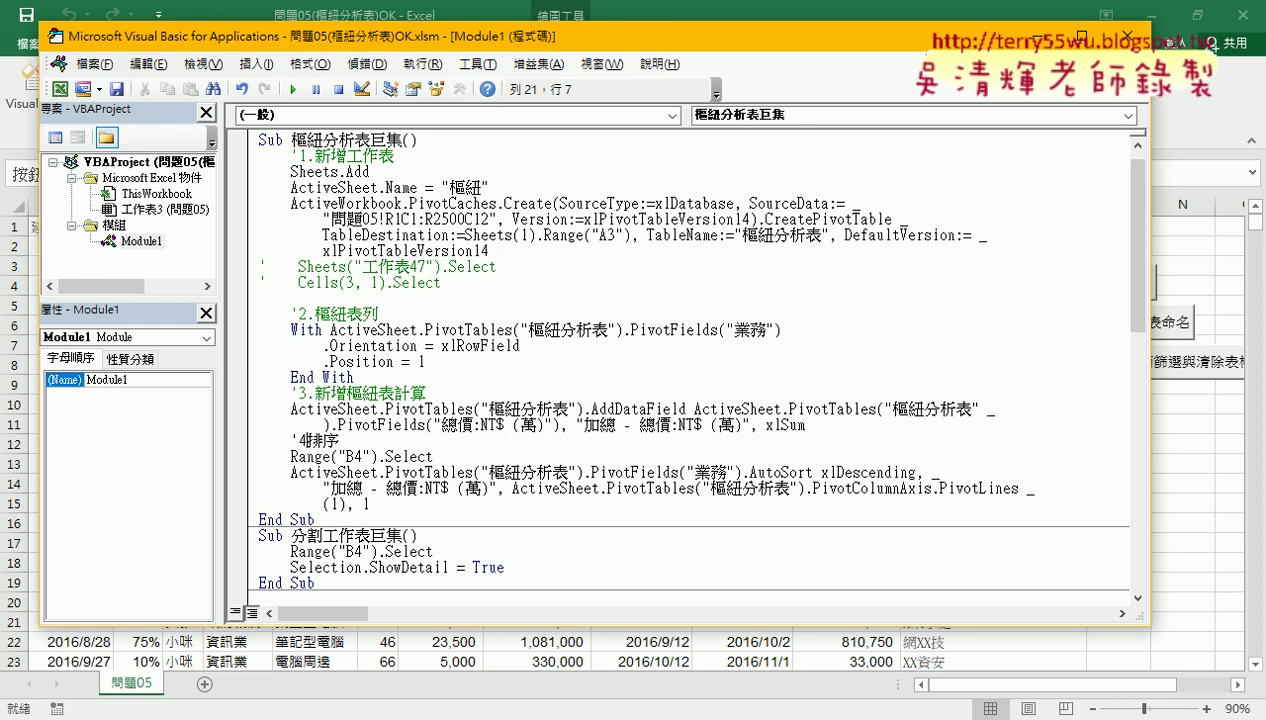
type(".")
left_click(695, 409)
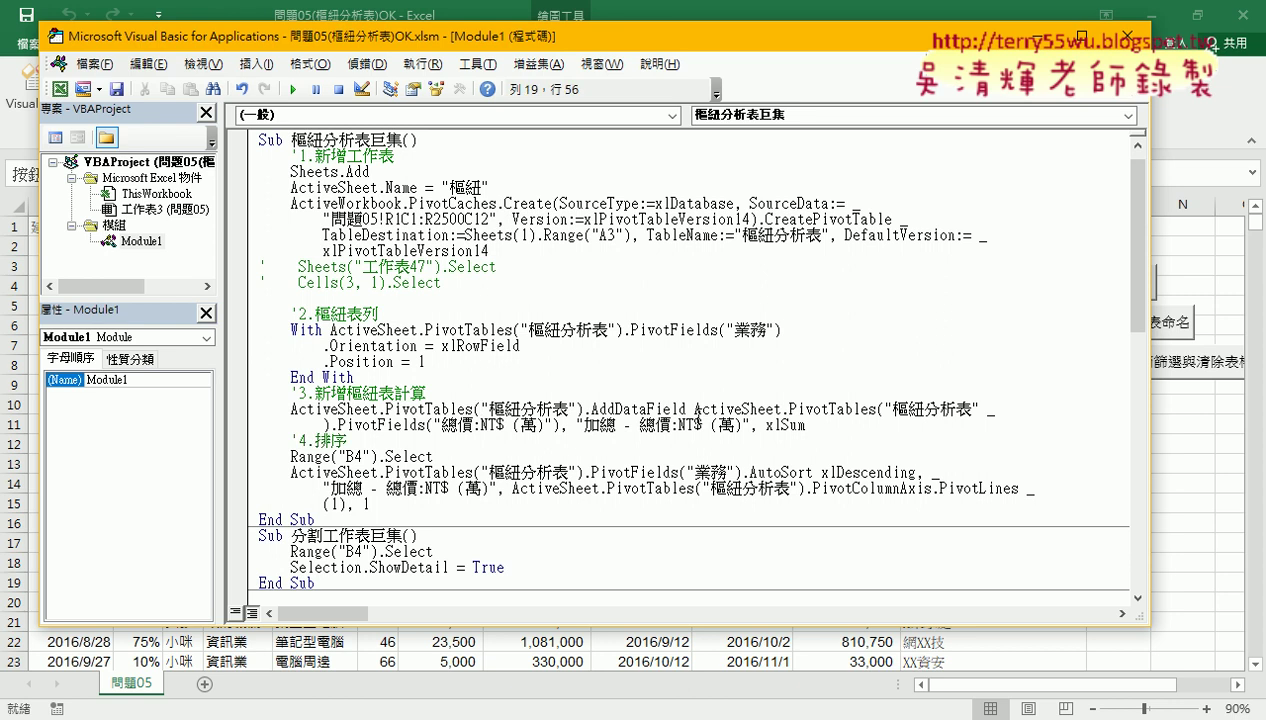